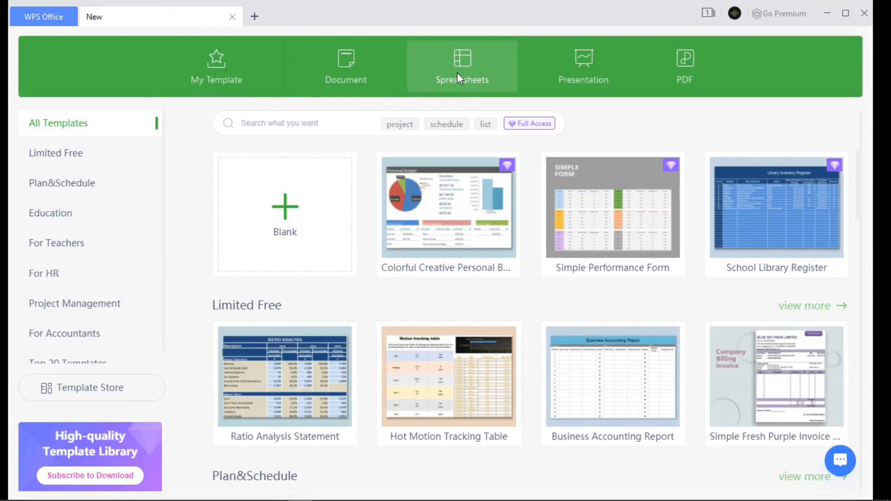
Step: Look through the new-file options for documents, spreadsheets, presentations and PDFs
click(358, 72)
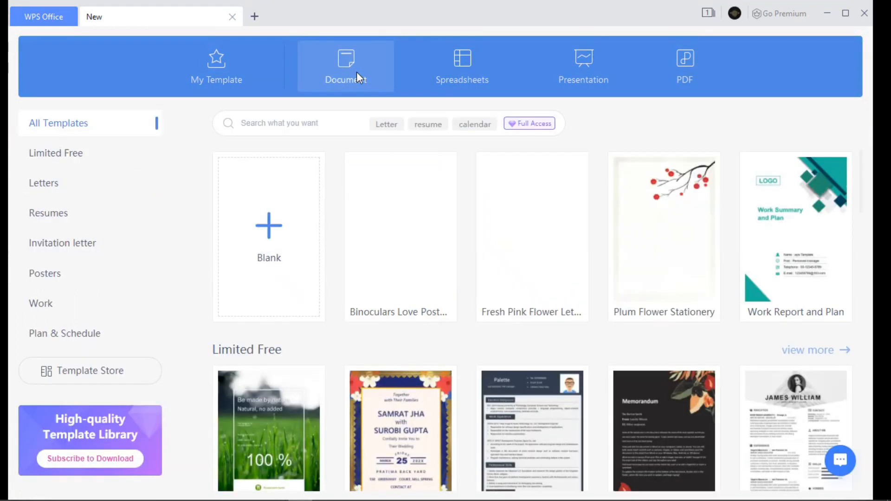
click(455, 60)
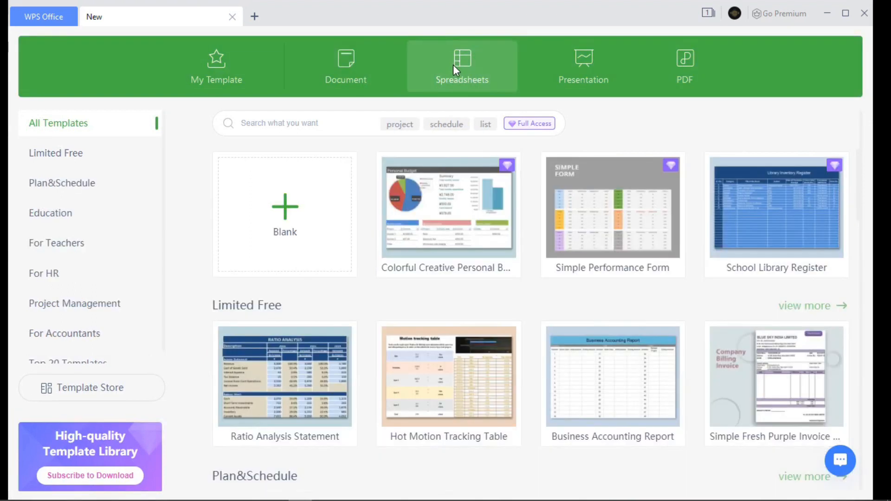
click(575, 66)
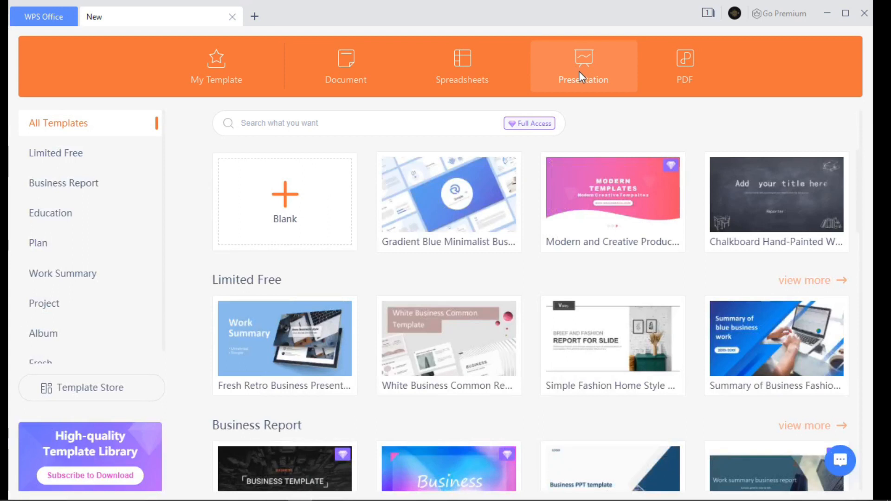
click(681, 67)
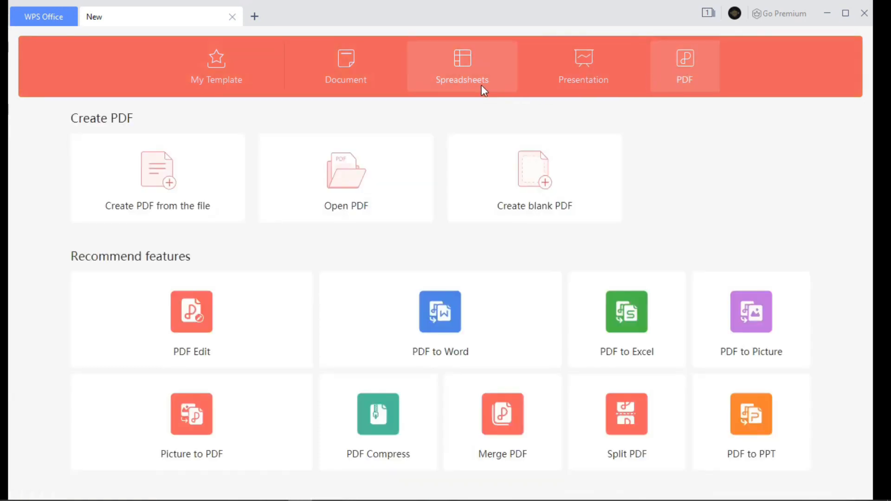
Step: Browse the spreadsheet templates and create a new blank spreadsheet
click(458, 76)
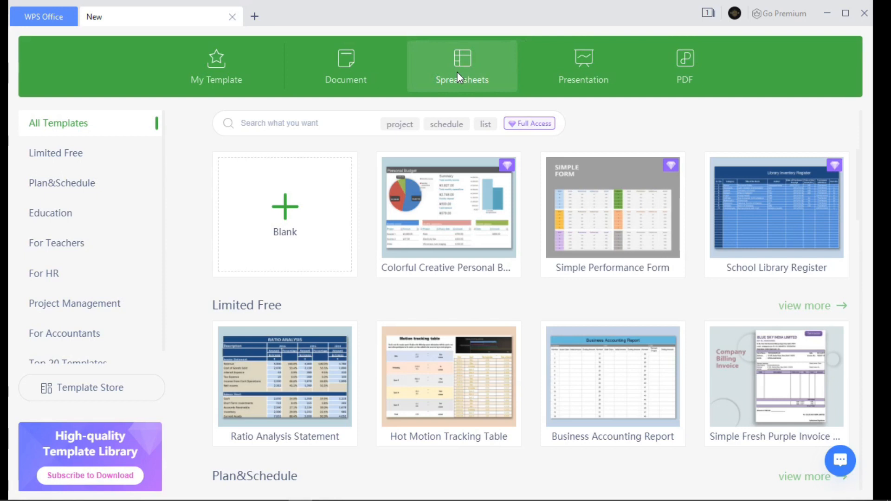
mouse_move(433, 180)
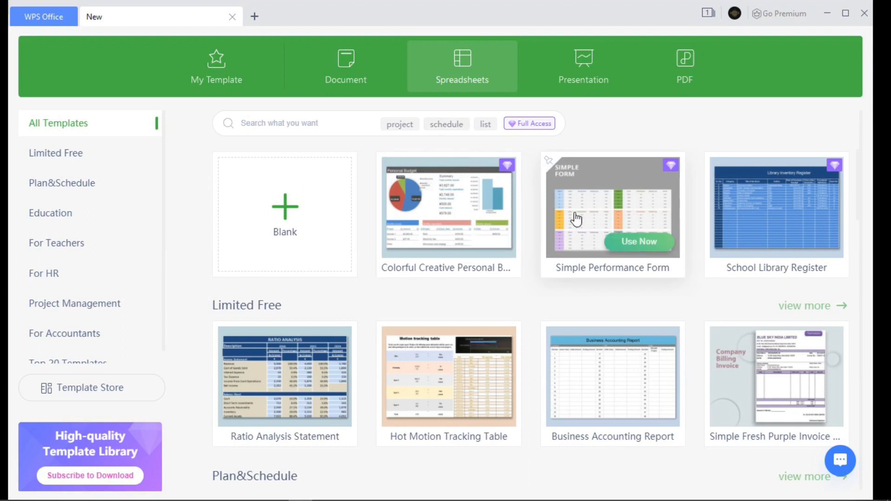
scroll(454, 204, down, 5)
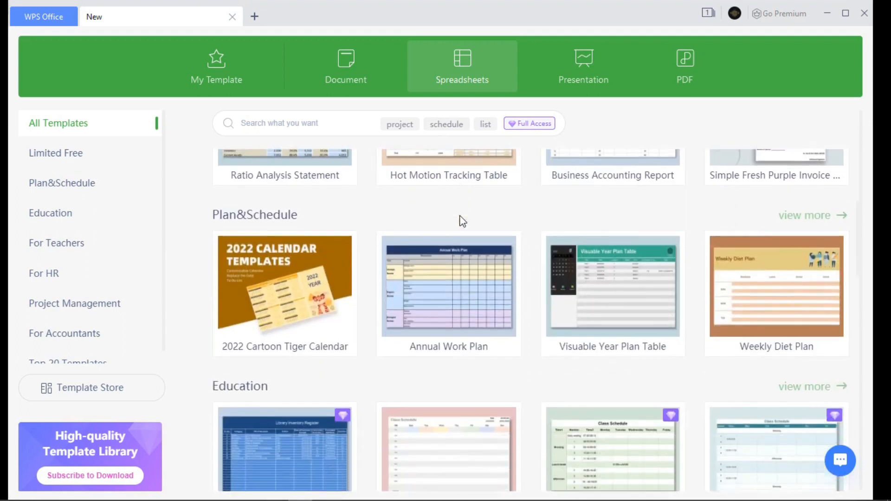
scroll(461, 218, down, 5)
scroll(463, 221, up, 10)
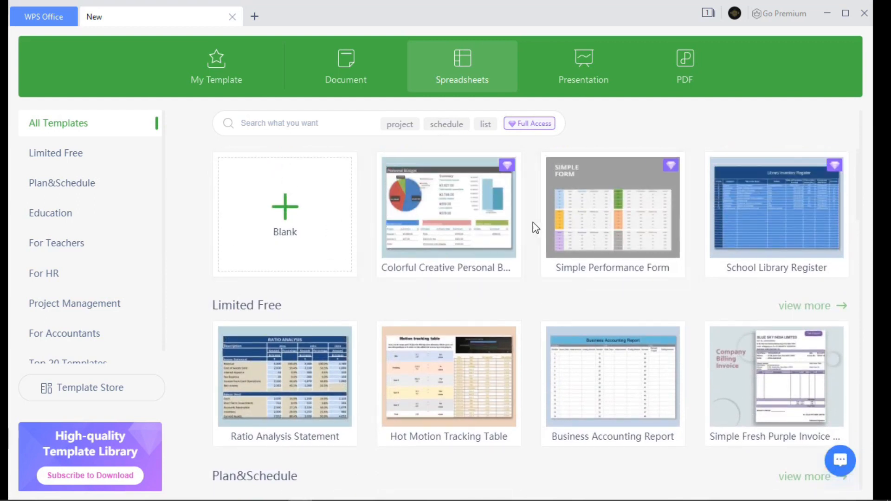
click(321, 241)
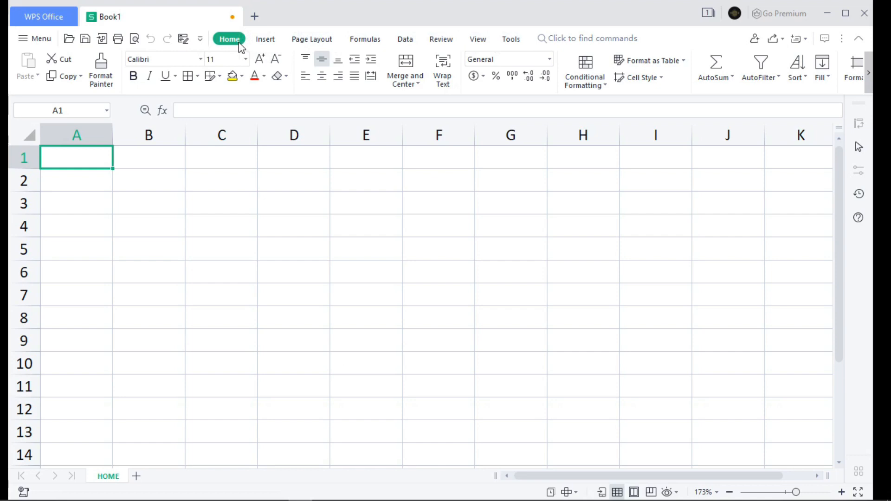
Step: Review the Insert, Page Layout, Formulas, Data, Review, View and Tools commands, ending back on the Home commands
click(272, 43)
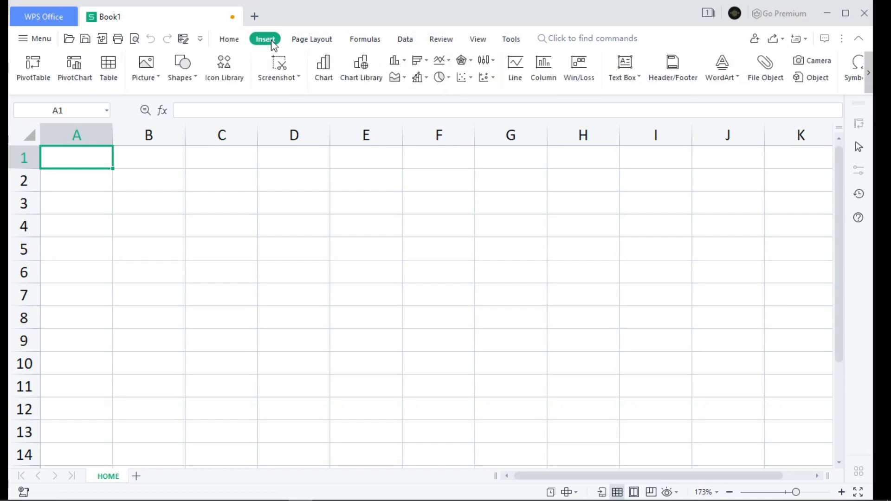
click(309, 43)
click(368, 41)
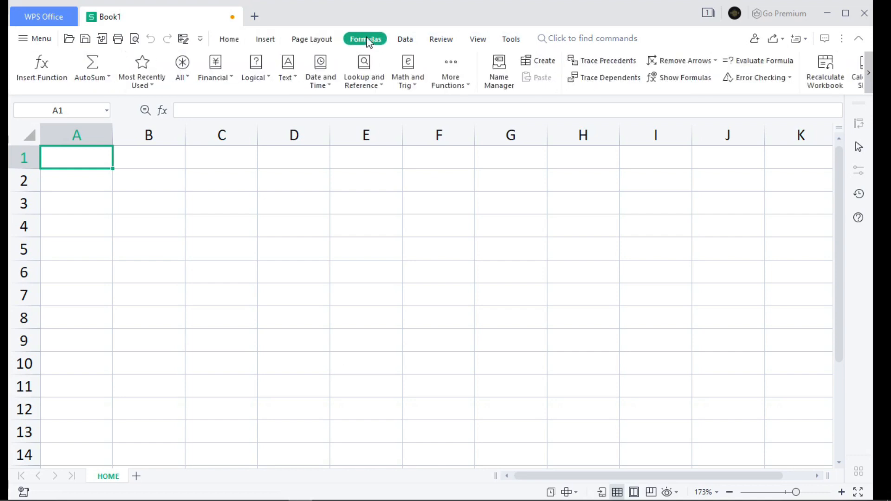
click(405, 42)
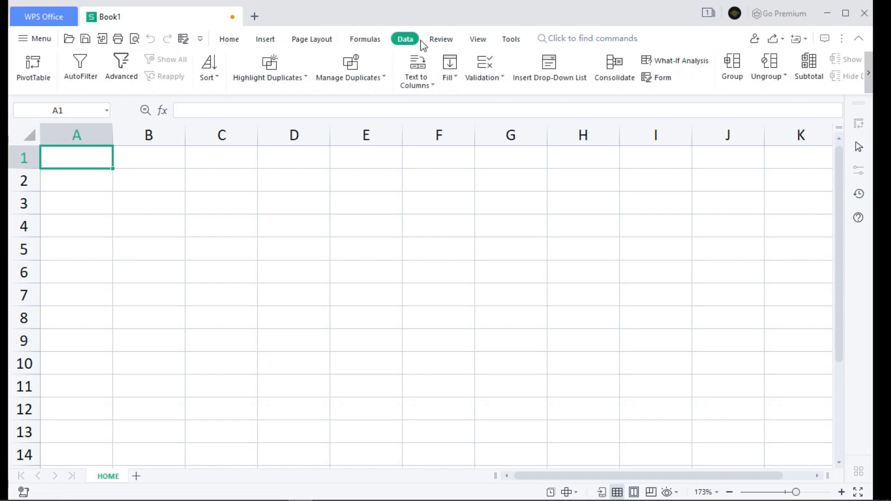
click(440, 41)
click(476, 42)
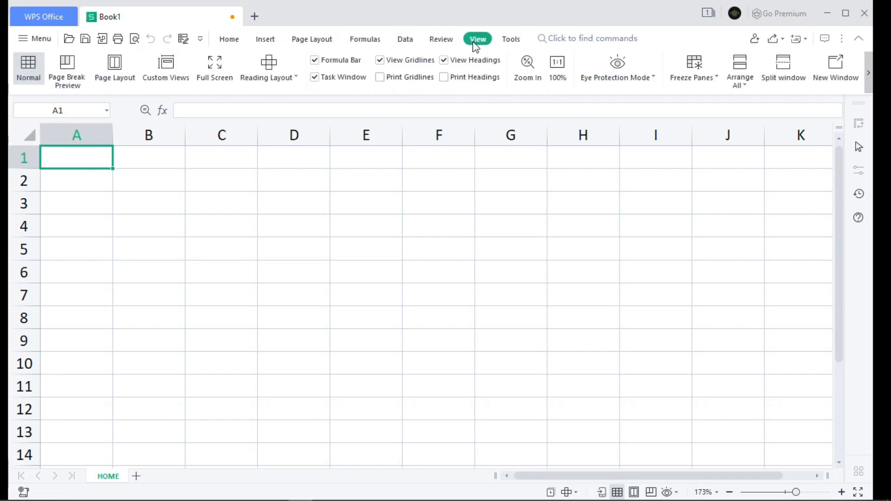
click(512, 41)
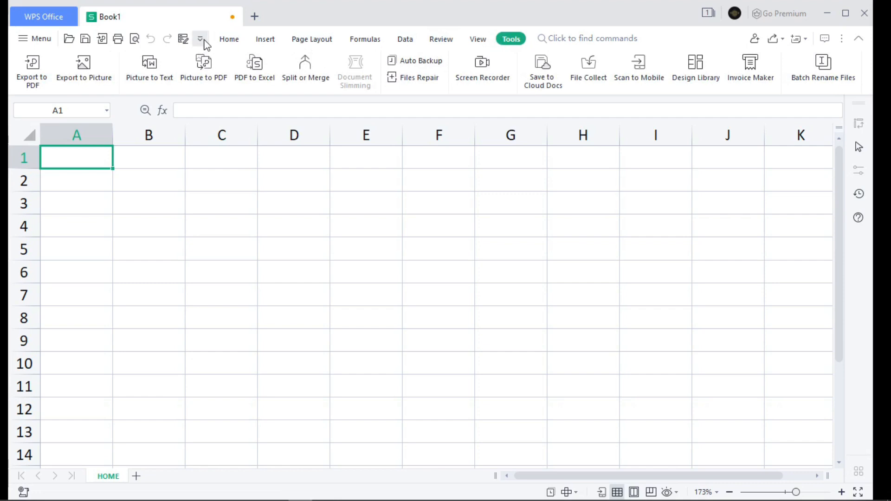
click(241, 40)
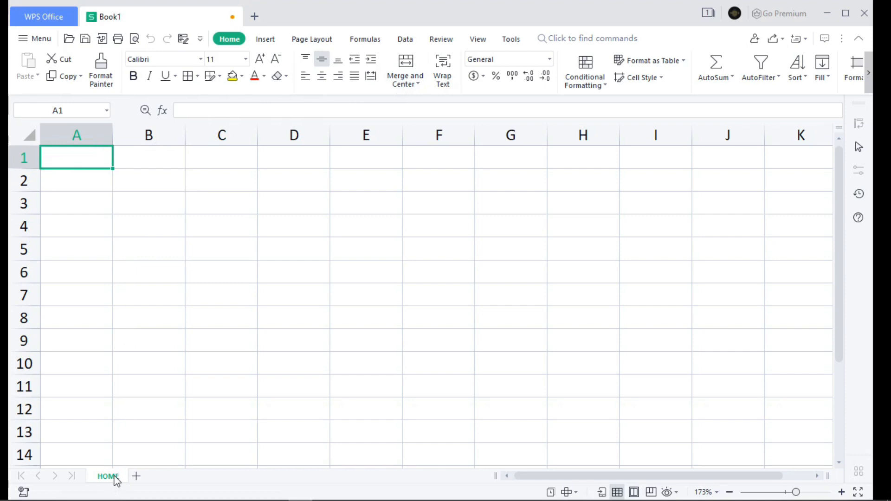
Step: Add three new worksheets to the workbook after the HOME sheet
click(138, 479)
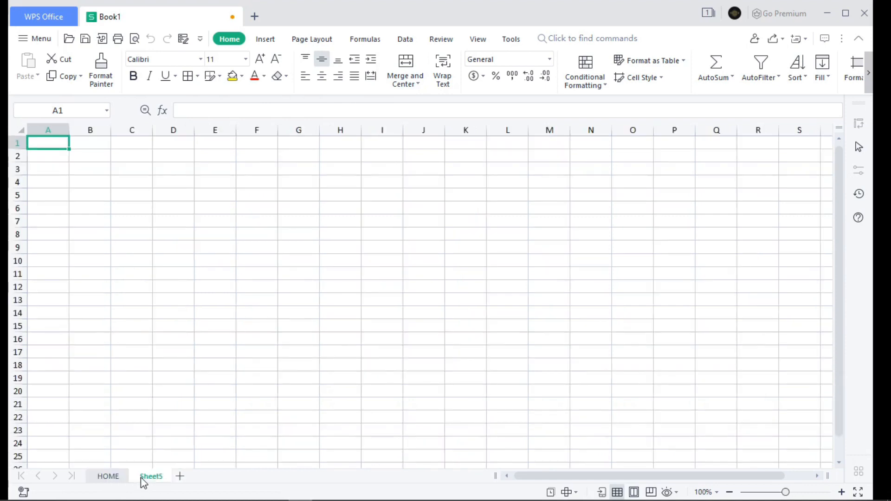
click(182, 477)
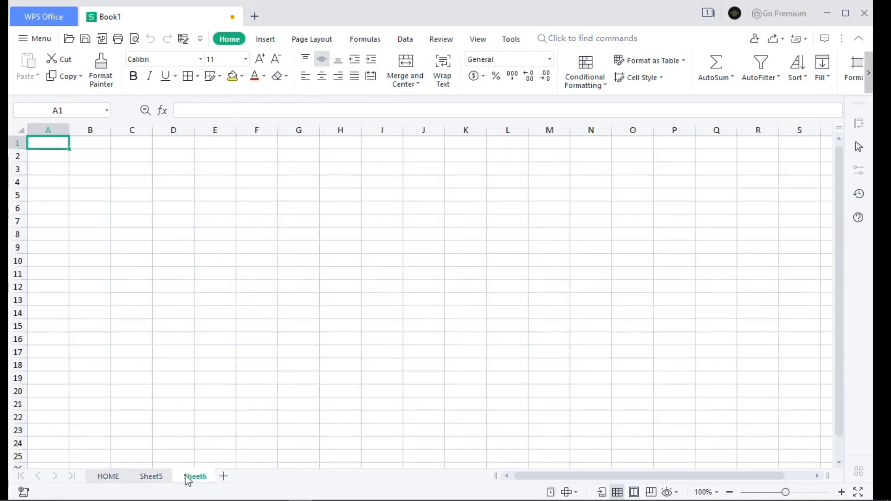
click(220, 478)
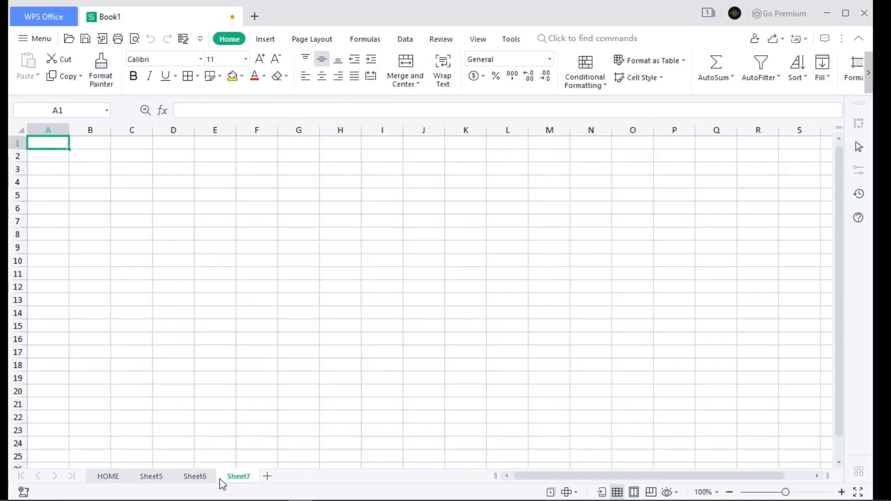
Step: Rename the Sheet5 worksheet as DATABASE
double_click(155, 478)
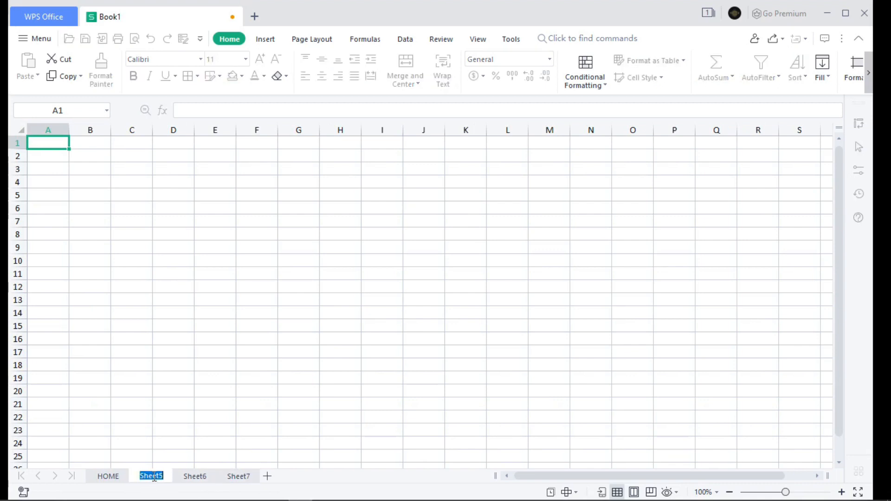
text(D)
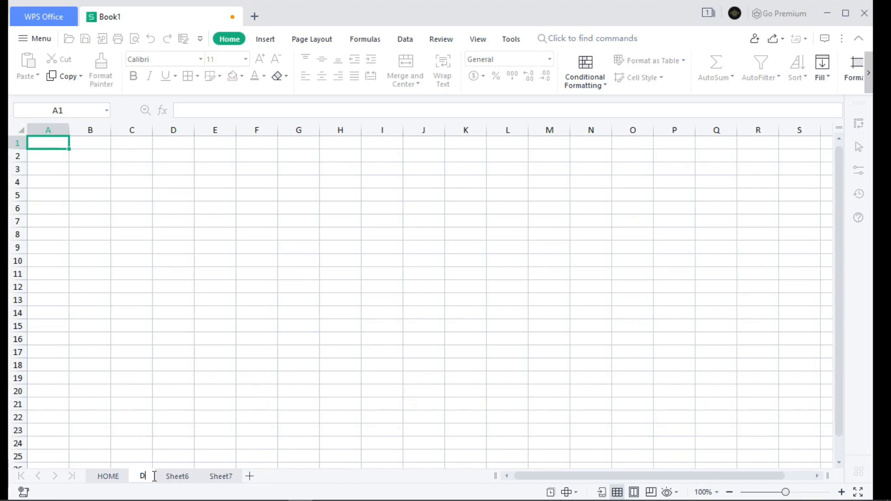
text(ATABASE)
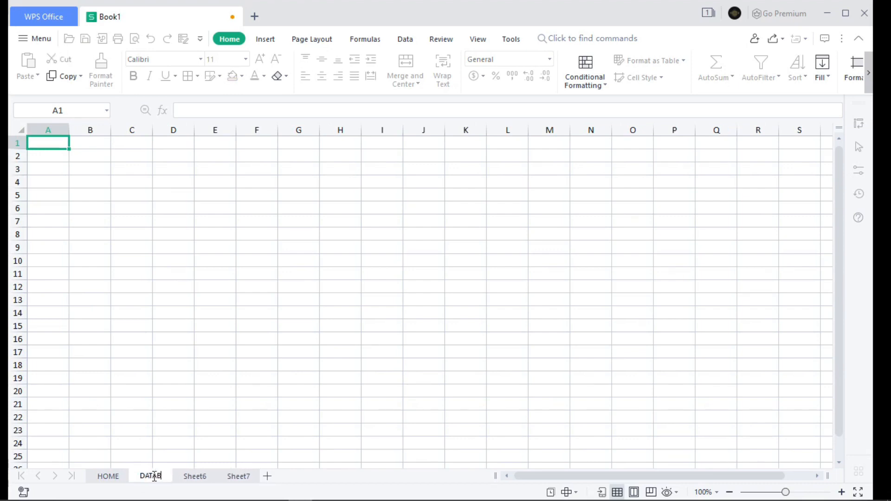
Step: Rename the Sheet6 worksheet as TEST and return to the HOME sheet
click(214, 481)
double_click(214, 479)
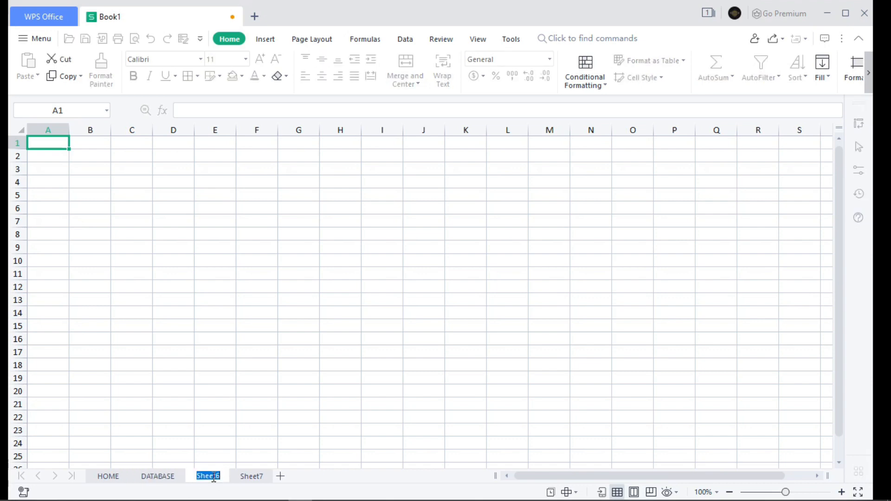
text(TEST)
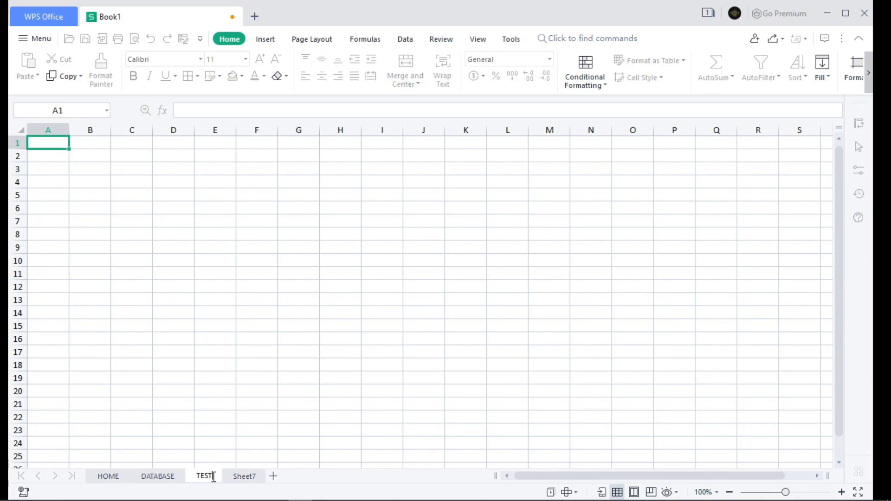
click(106, 481)
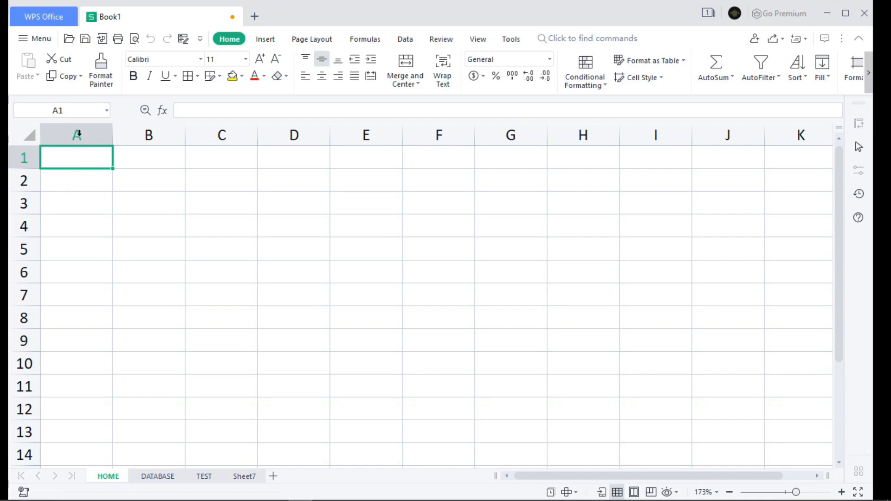
Step: Highlight whole columns one at a time on the HOME sheet, from column A through column F
click(78, 134)
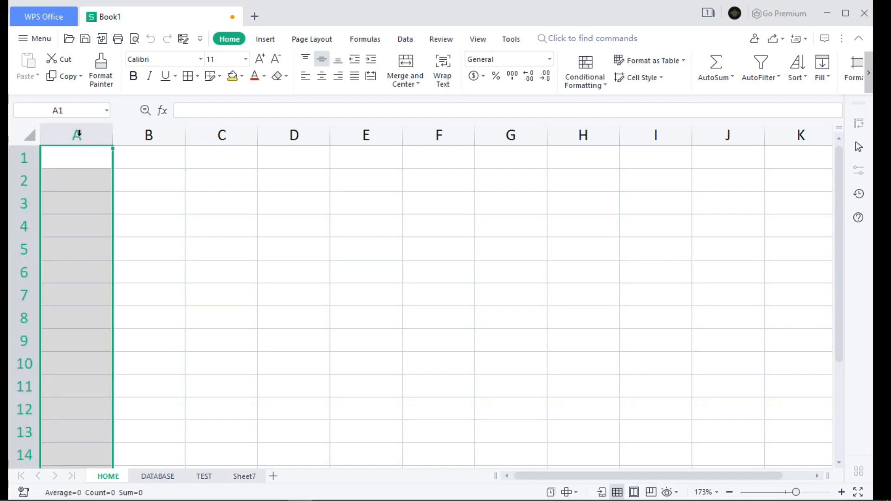
click(138, 135)
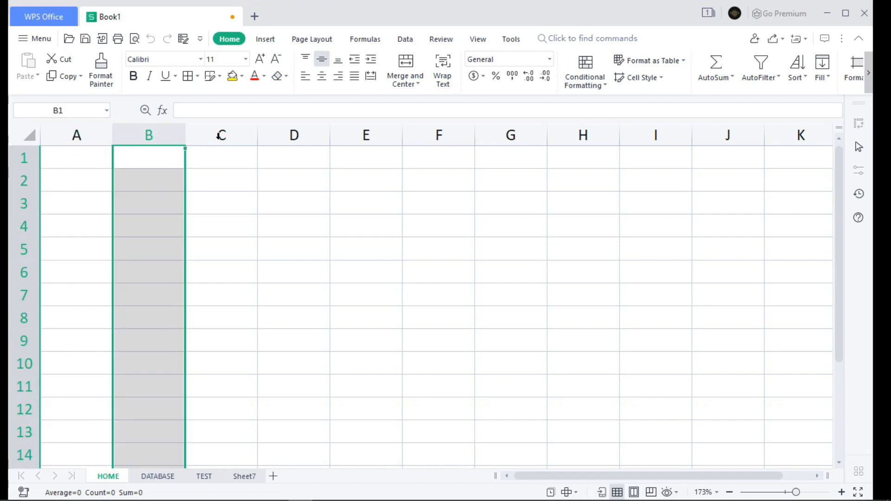
click(88, 133)
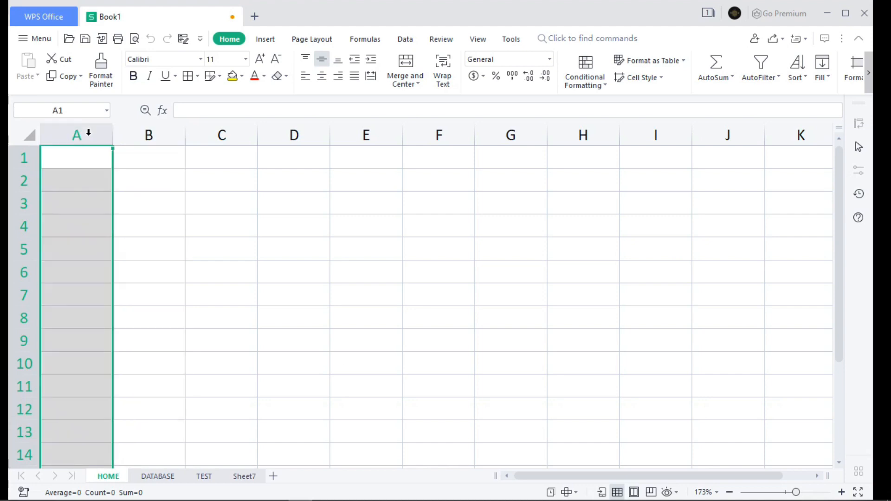
click(142, 134)
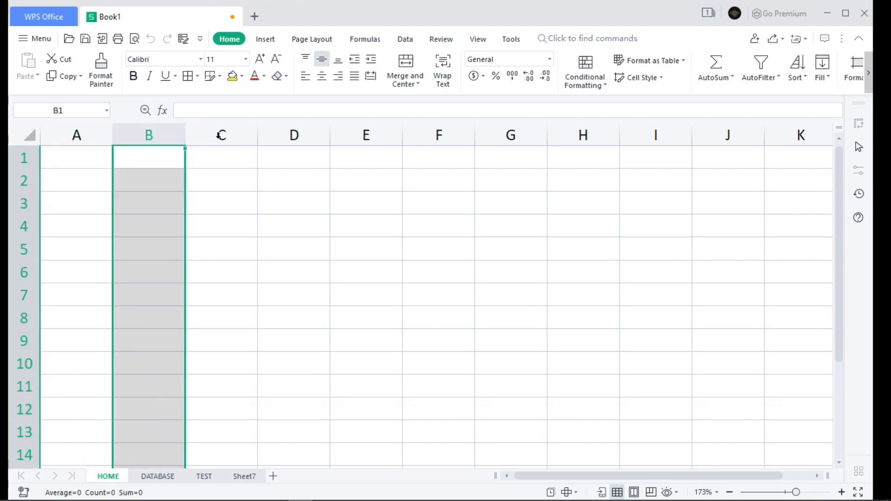
click(219, 135)
click(277, 137)
click(368, 132)
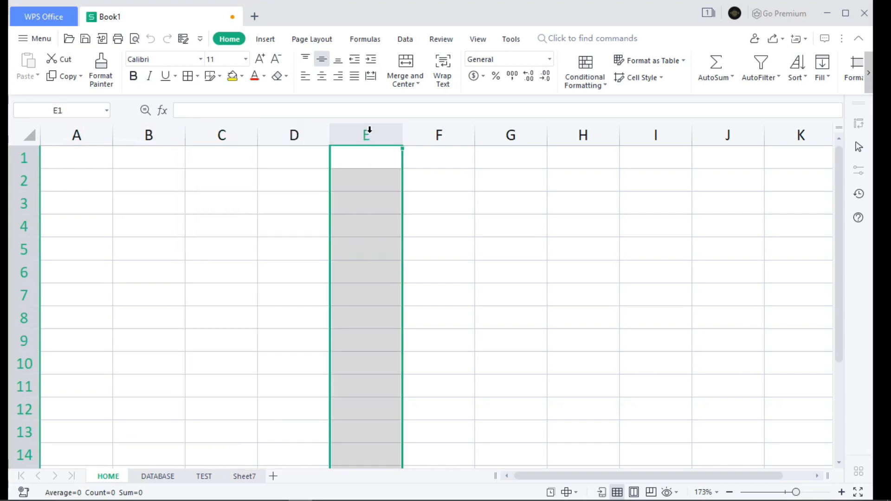
click(445, 133)
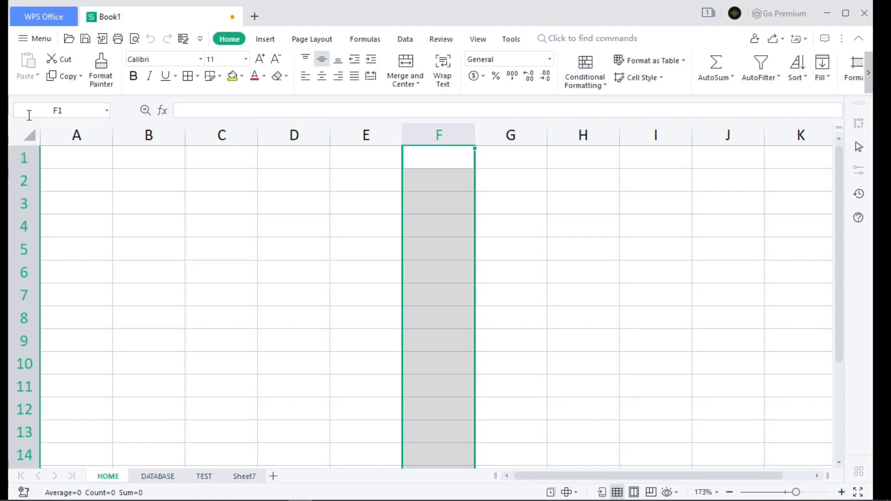
Step: Highlight whole rows 1 through 6 one at a time on the HOME sheet, finishing with cell D4 selected
click(25, 160)
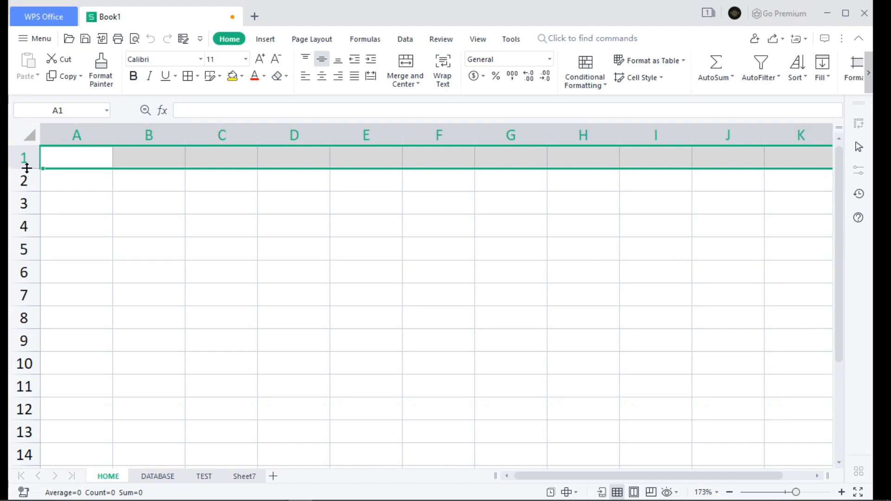
click(19, 186)
click(24, 205)
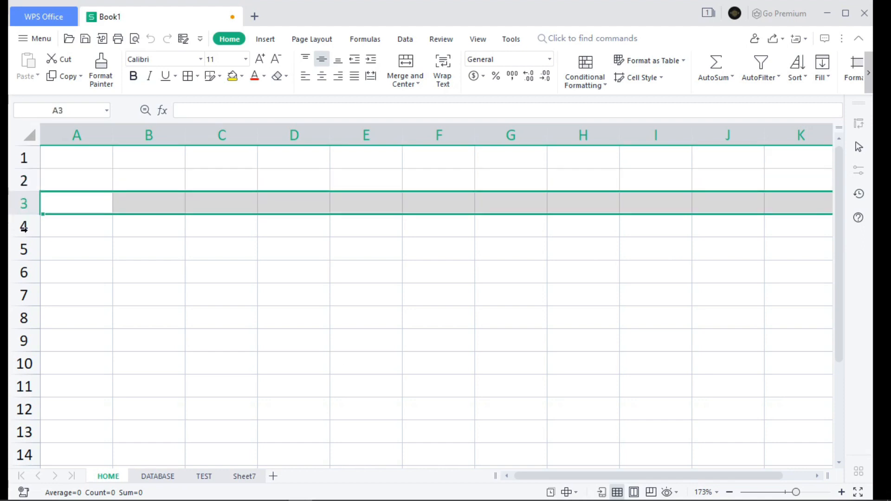
click(24, 228)
click(20, 249)
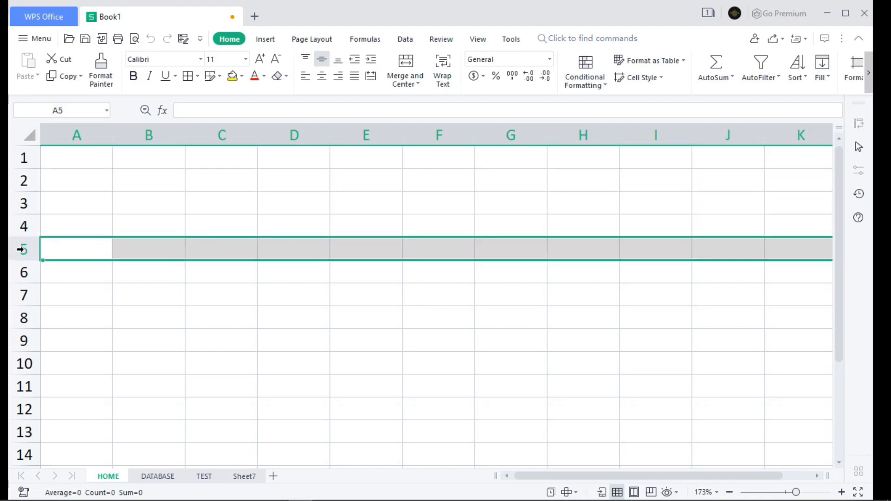
click(20, 271)
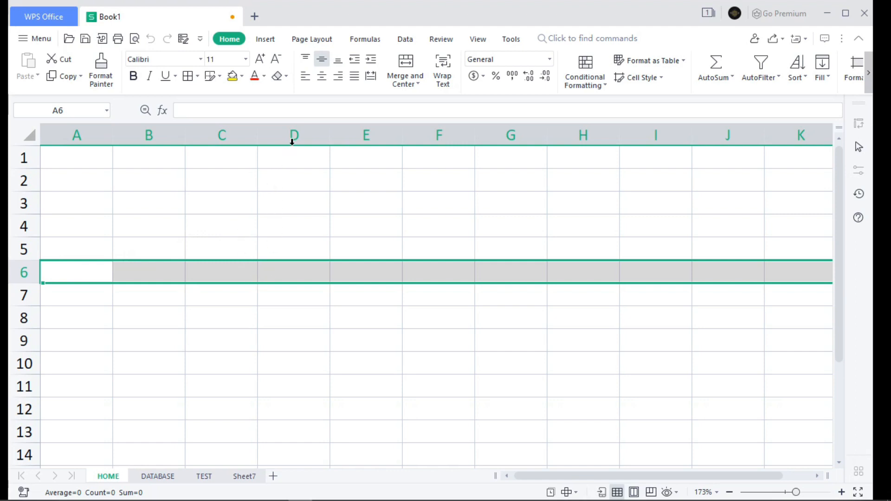
click(297, 232)
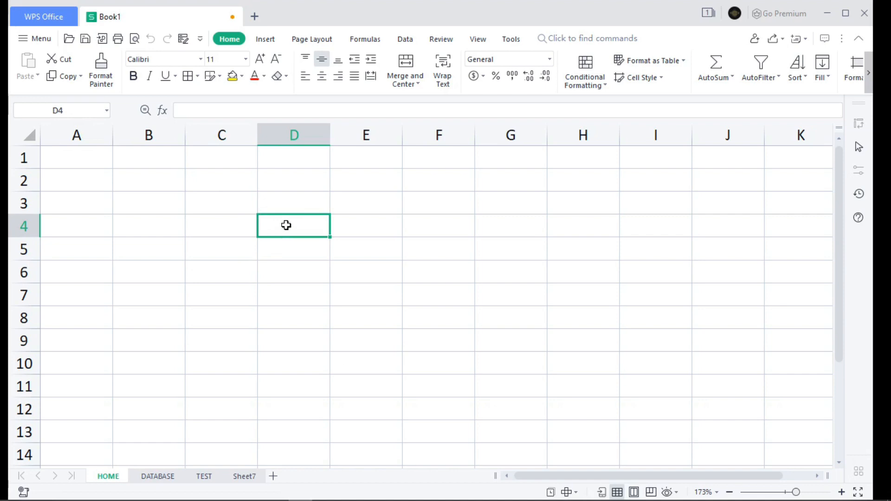
Step: Select cells C3 and G7 to check their references in the Name Box, and highlight the range C3:H11
click(234, 210)
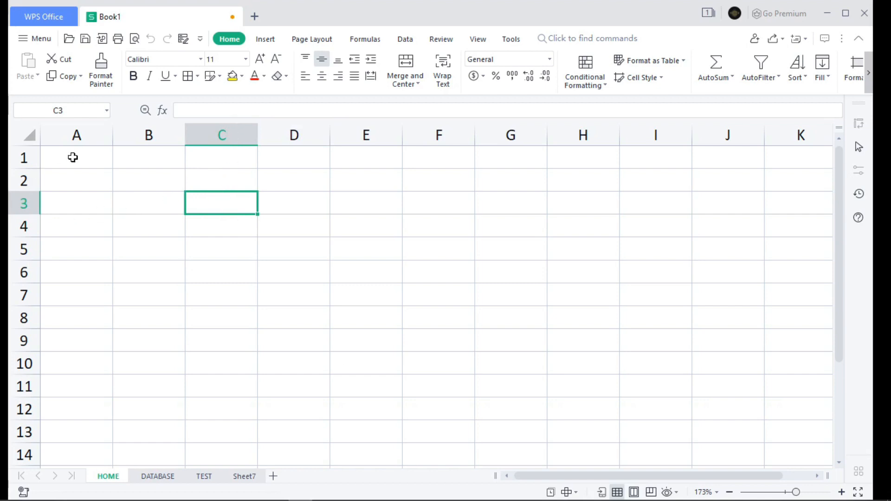
click(492, 298)
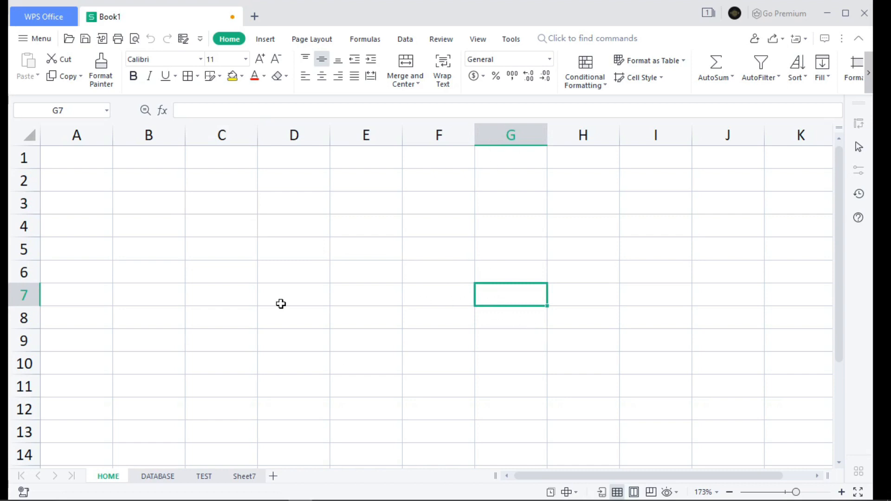
click(59, 110)
click(88, 110)
drag(201, 201, 595, 380)
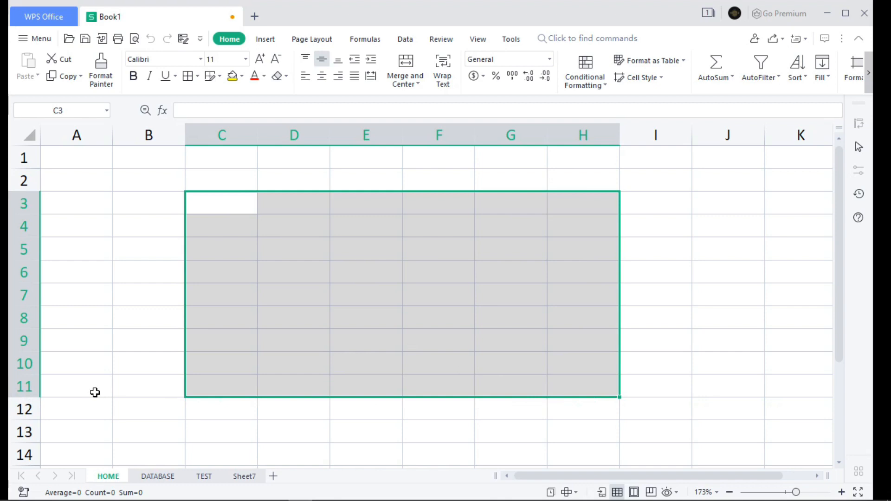
Step: Enter the heading NO. in cell B3 of the HOME sheet
click(145, 207)
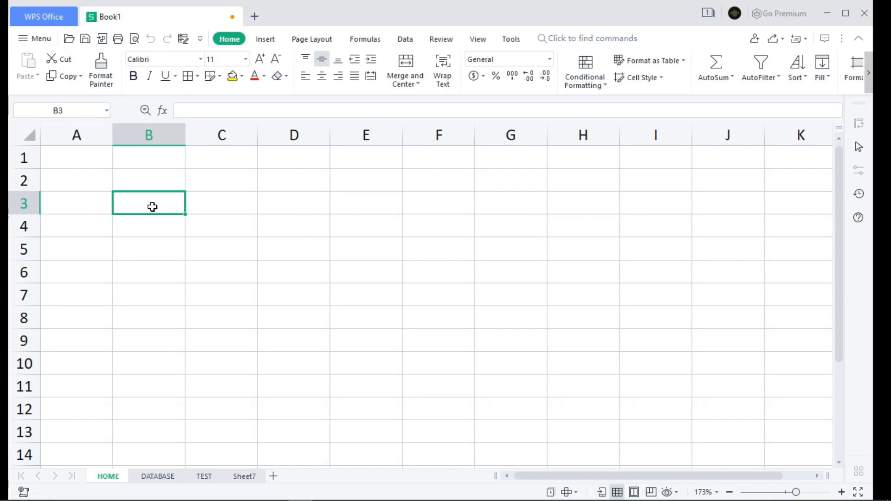
text(NO.)
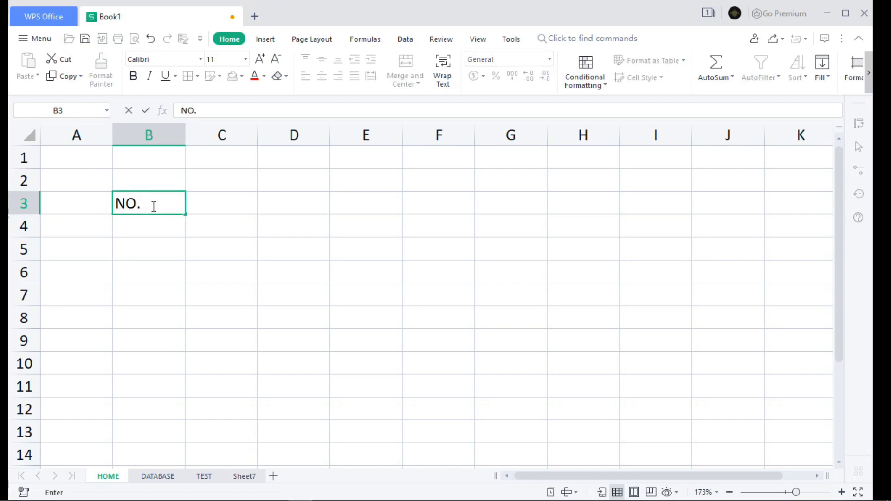
key(Tab)
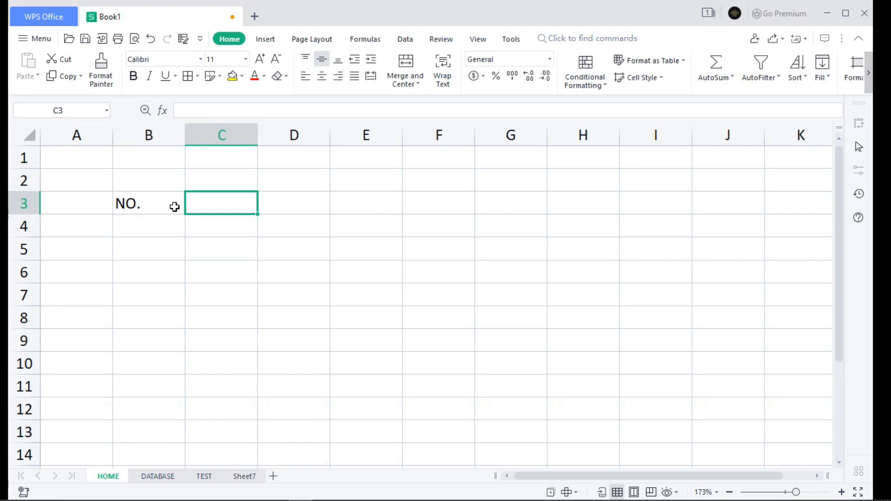
Step: Move the active cell back and forth along row 3, out to column I and back to the NO. heading in B3
key(Right)
key(Right)
key(Right)
key(Right)
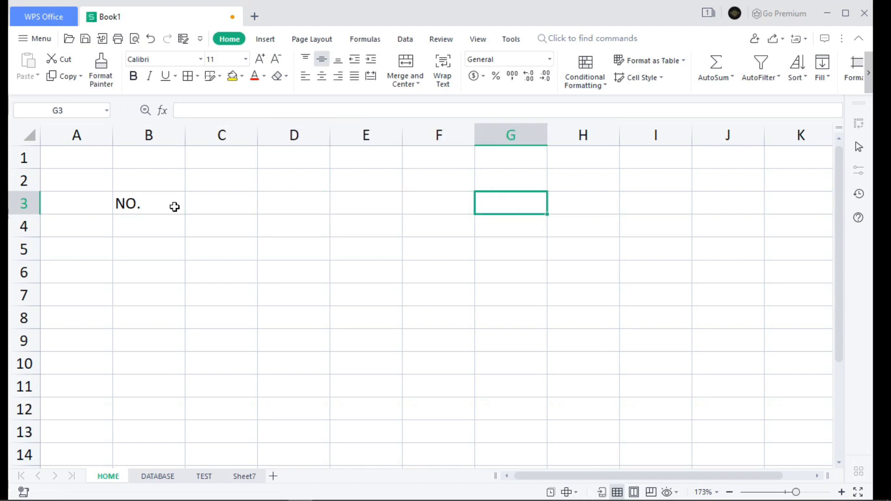
key(Right)
key(Right)
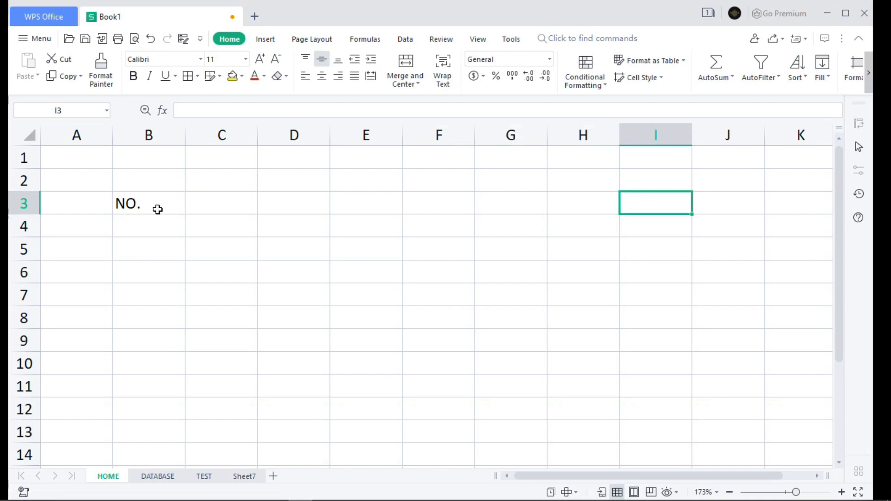
click(204, 207)
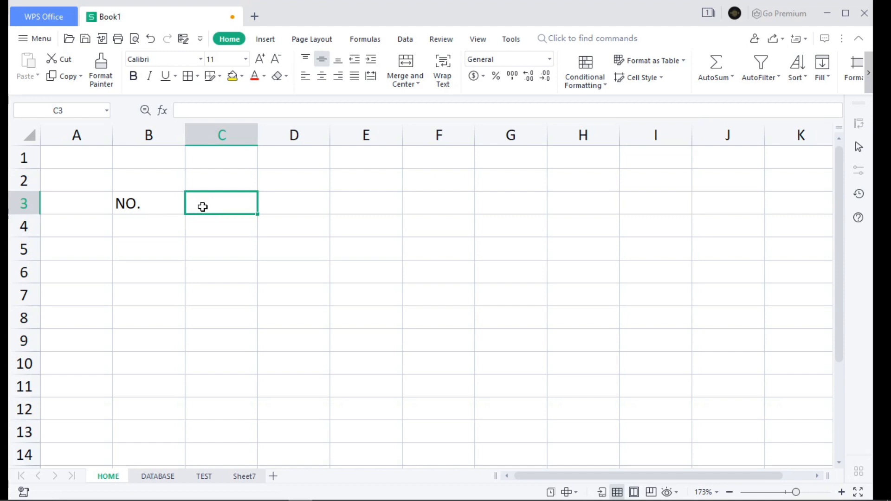
key(Right)
key(Right)
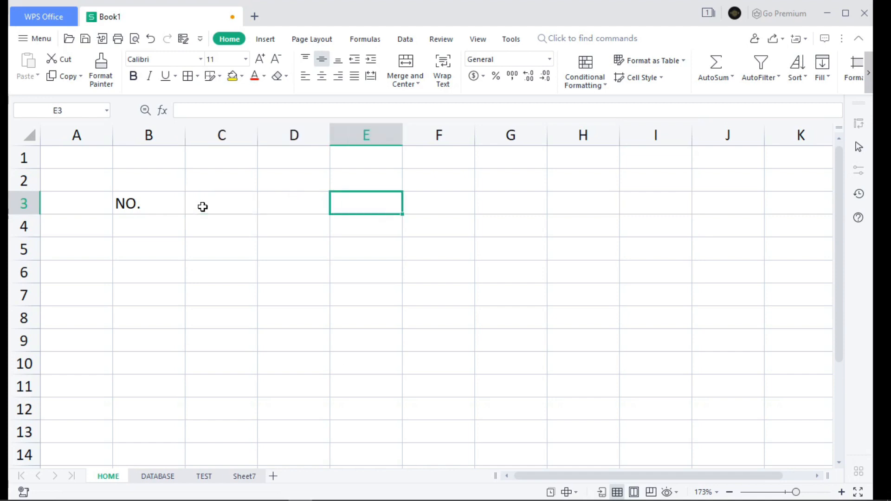
key(Left)
key(Left)
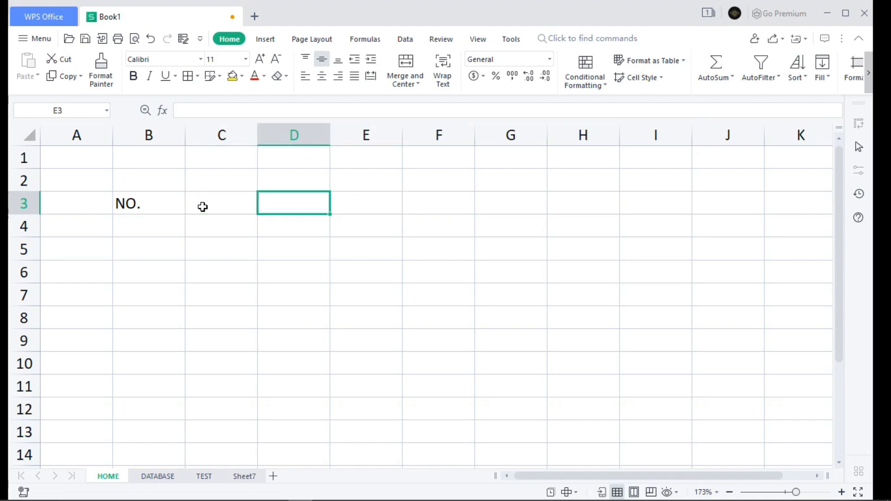
key(Left)
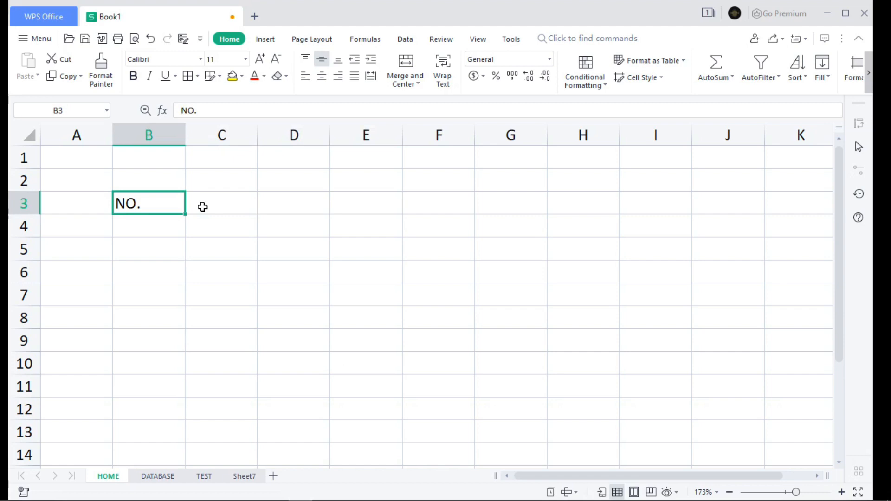
key(Right)
key(Right)
key(Right)
key(Right)
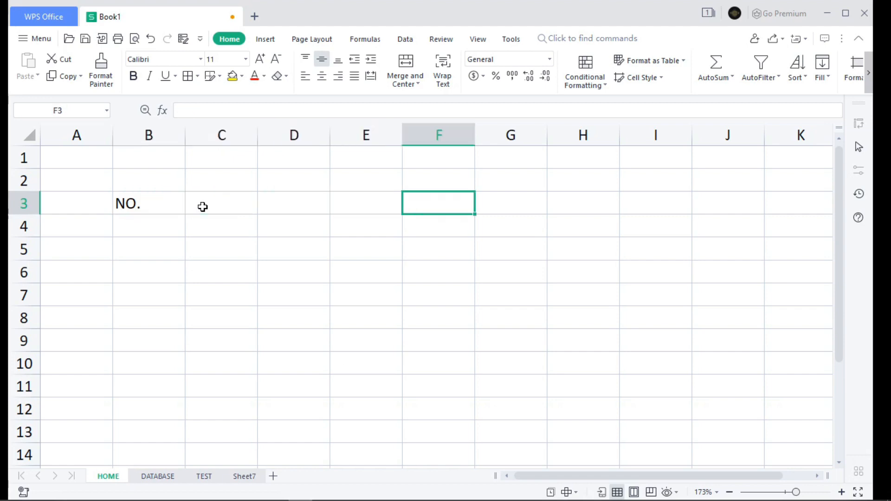
key(Left)
key(Left)
key(Left)
key(Left)
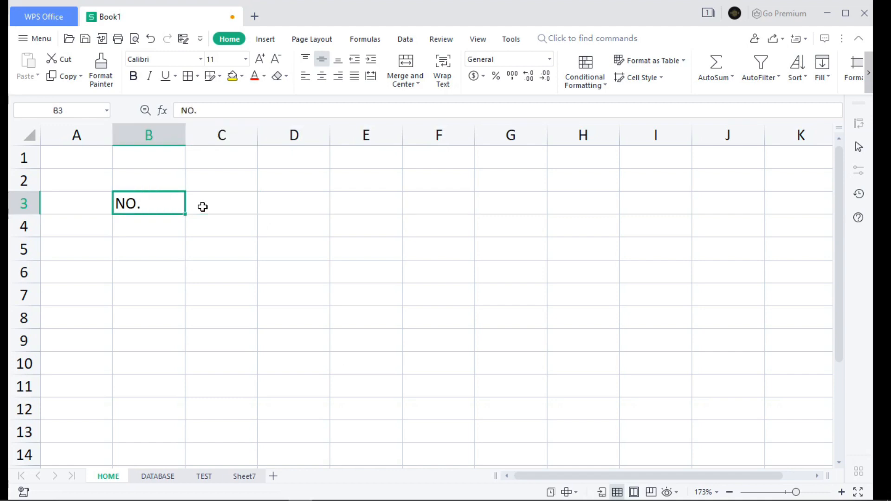
Step: Enter the heading NAMES in cell C3, beside the NO. heading
key(Right)
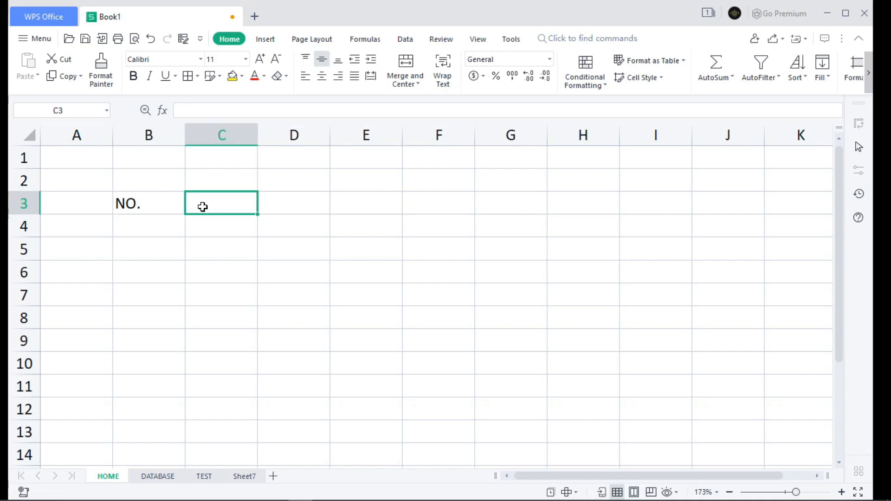
text(NAME)
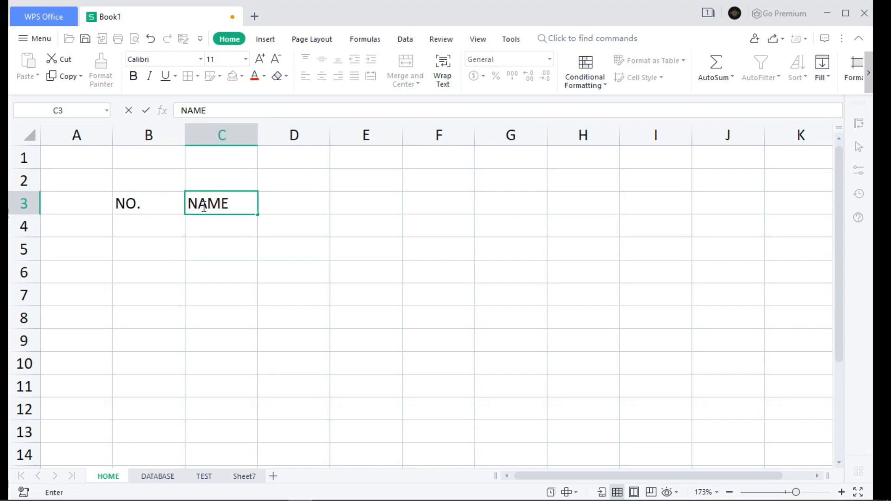
text(S)
Step: Enter the partial heading INDEX NU in cell D3 and visit the empty cells E3 through H3
click(318, 207)
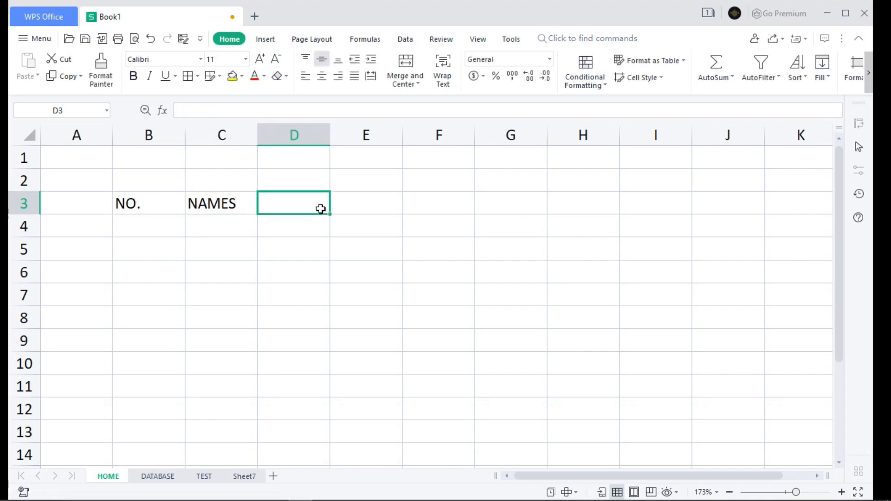
text(INDEX)
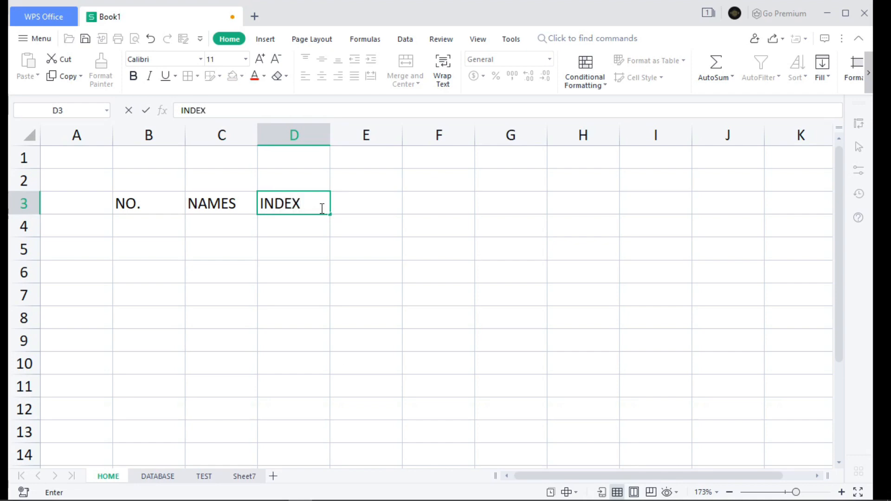
text( NU)
click(376, 203)
click(464, 204)
click(512, 205)
click(566, 204)
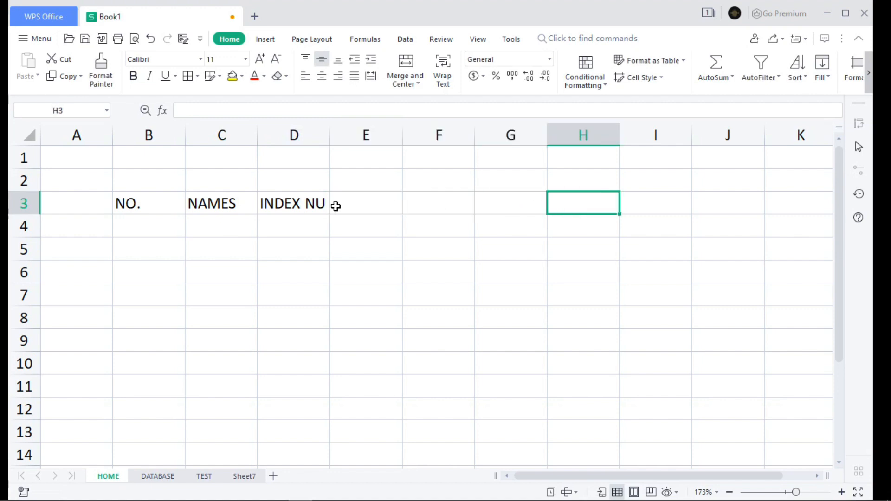
Step: Reopen the heading in cell D3 and extend its text to INDEX NUMBERS
click(309, 204)
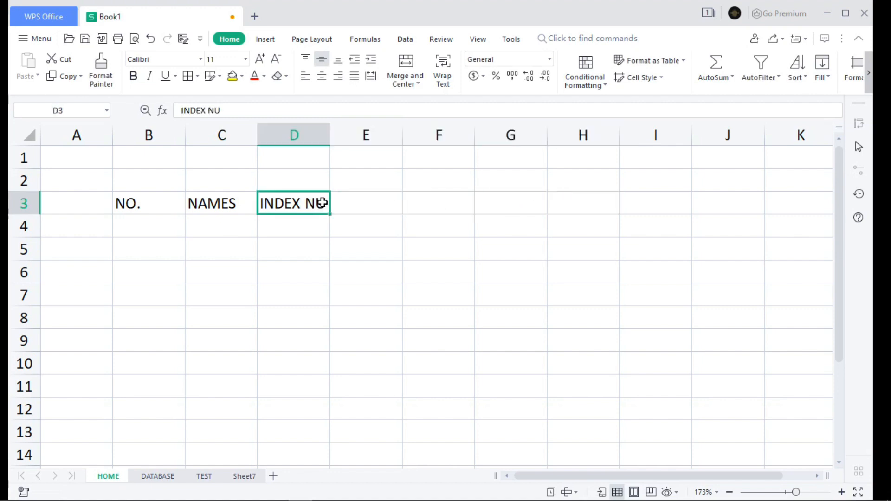
double_click(321, 203)
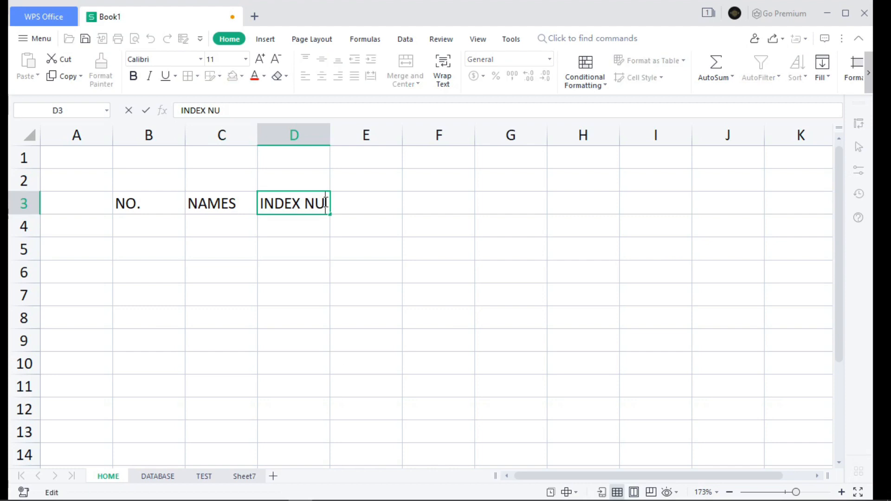
text(MBERS)
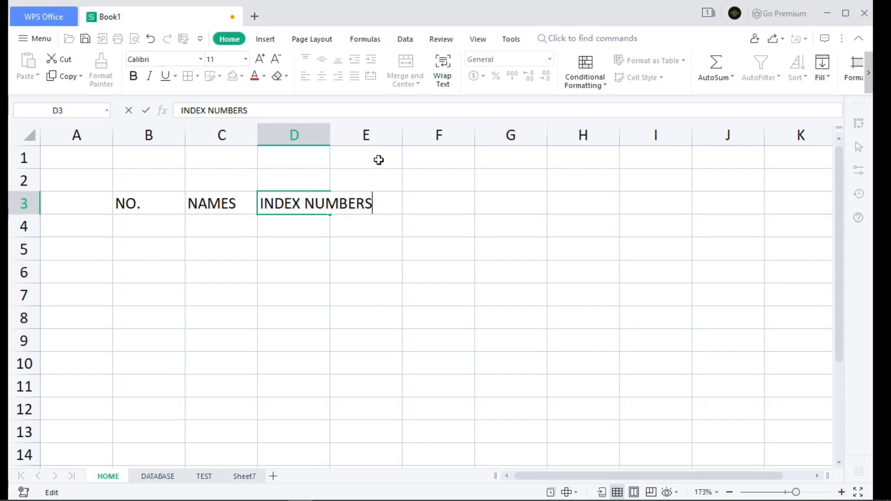
Step: Enter the heading SCORE IN MATHS in cell E3
click(369, 209)
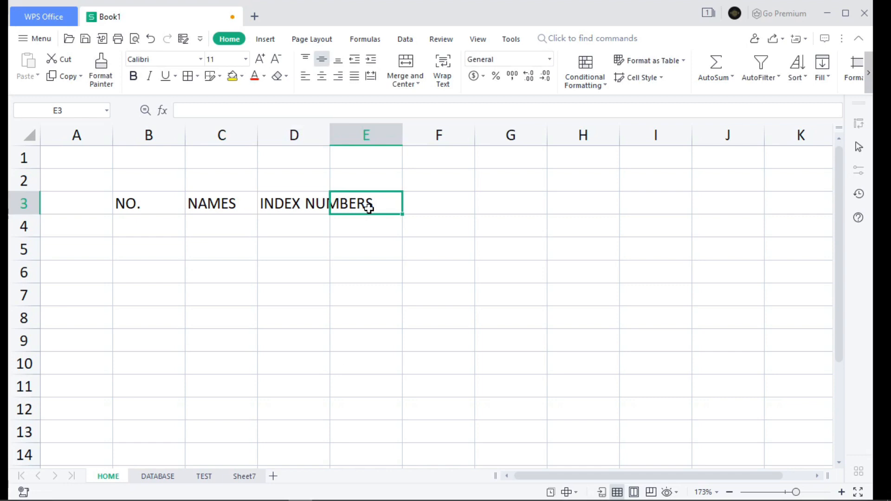
text(SO)
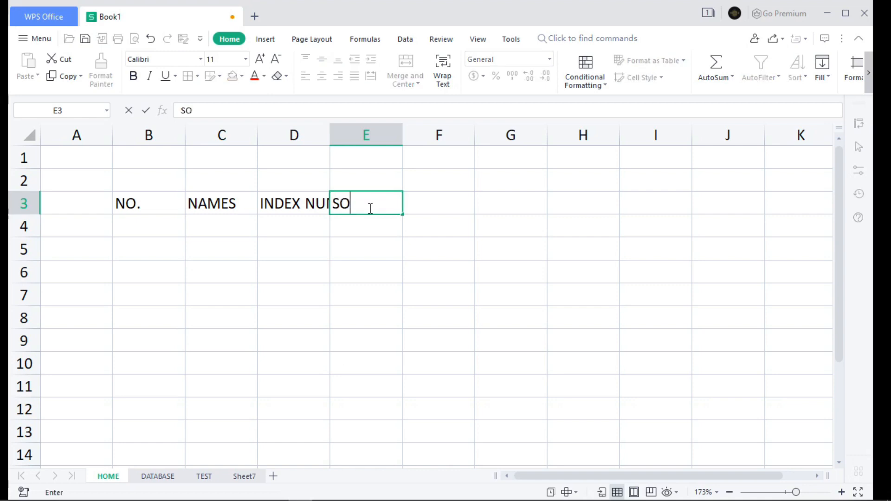
key(BackSpace)
text(CORE IN MATHS)
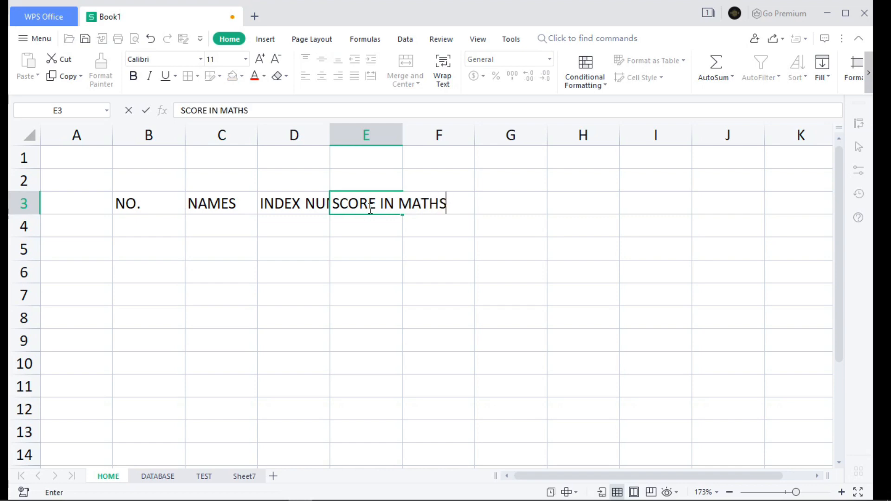
key(Tab)
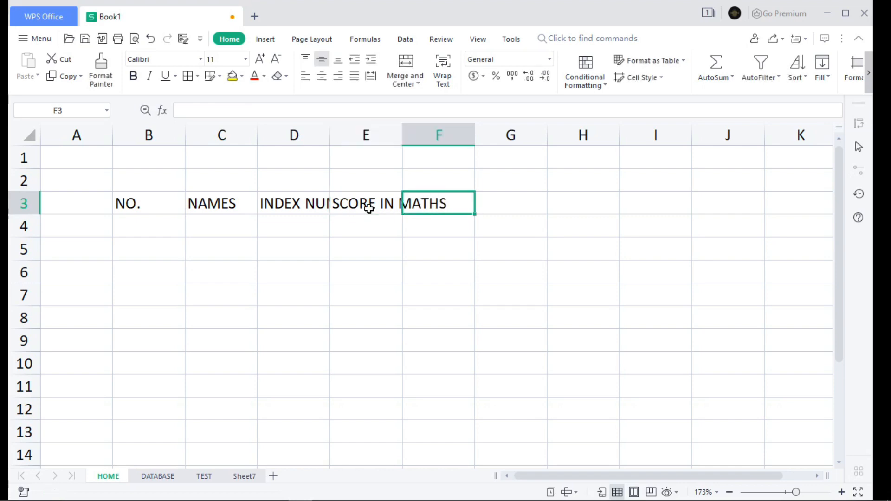
Step: Enter the heading SCORE IN PHYSICS in cell F3
text(s)
key(BackSpace)
text(SCORE)
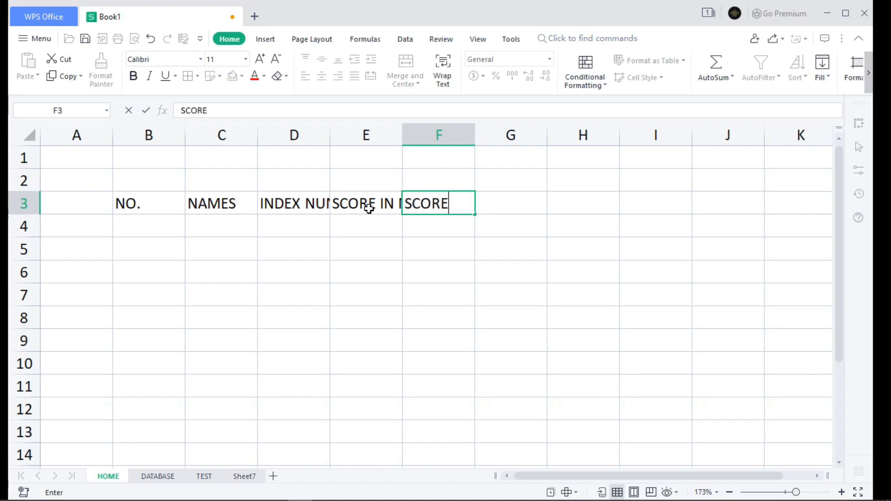
text( IN PH)
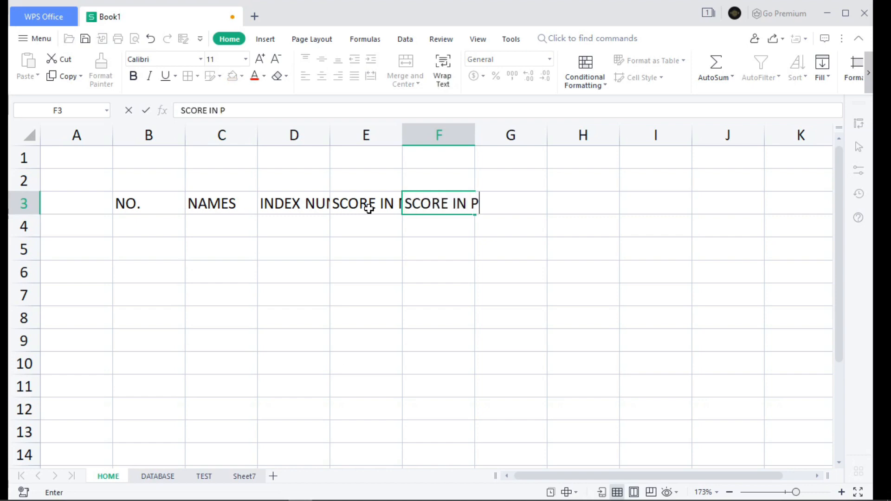
text(ICS)
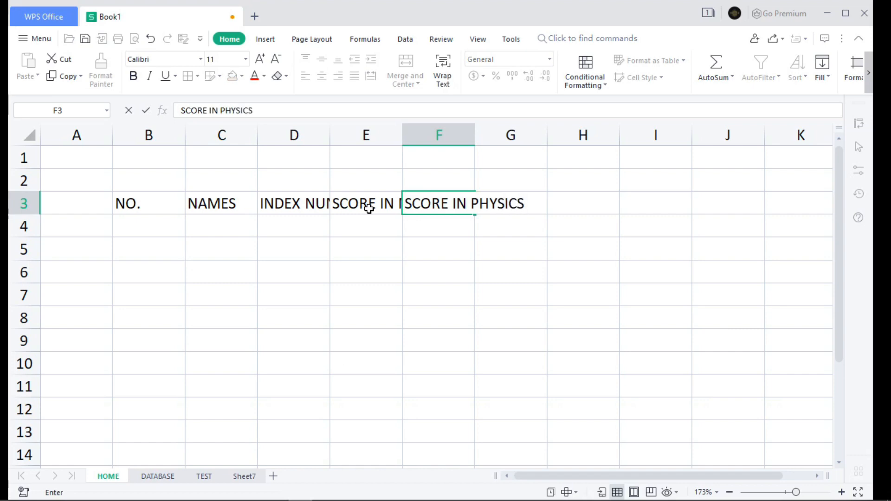
key(Tab)
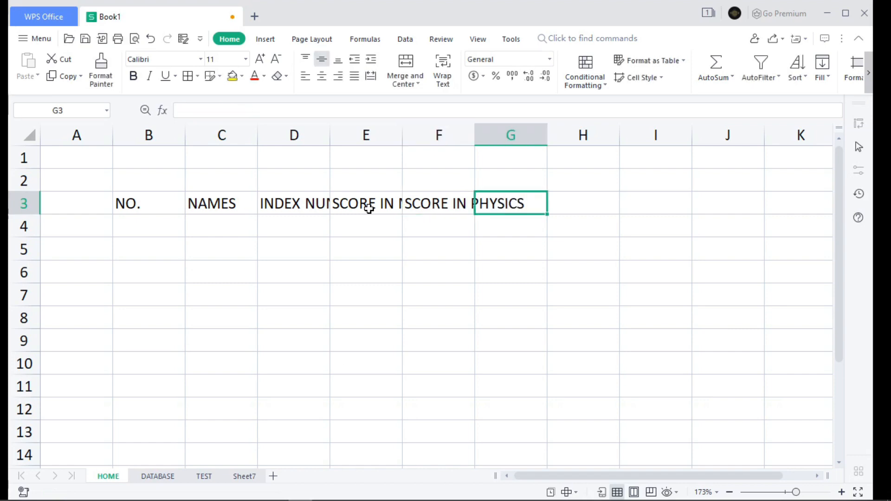
Step: Enter the headings SCORE IN ECONOMICS in cell G3 and TOTAL MARKS in cell H3
text(s)
key(BackSpace)
text(SCORE )
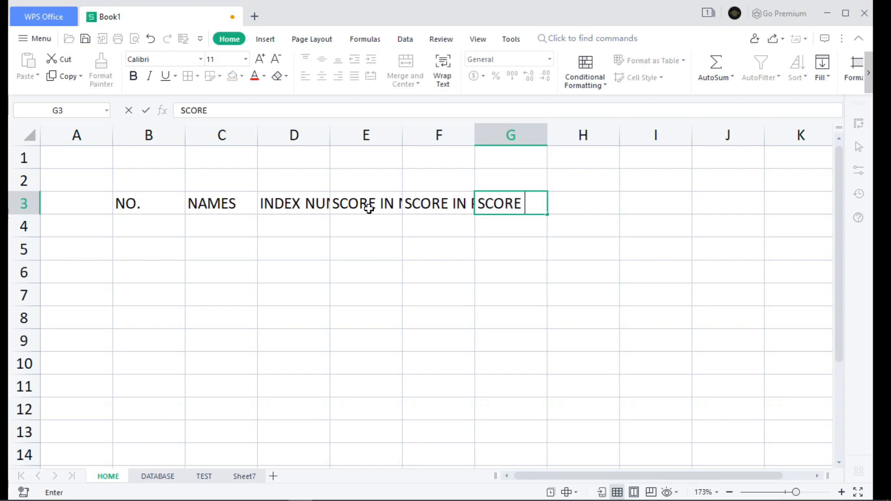
text(IN ECONOMICS)
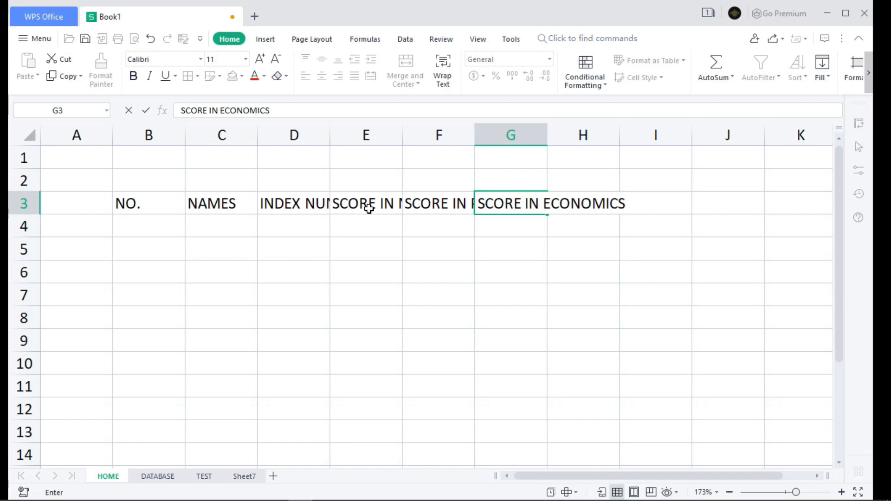
key(Tab)
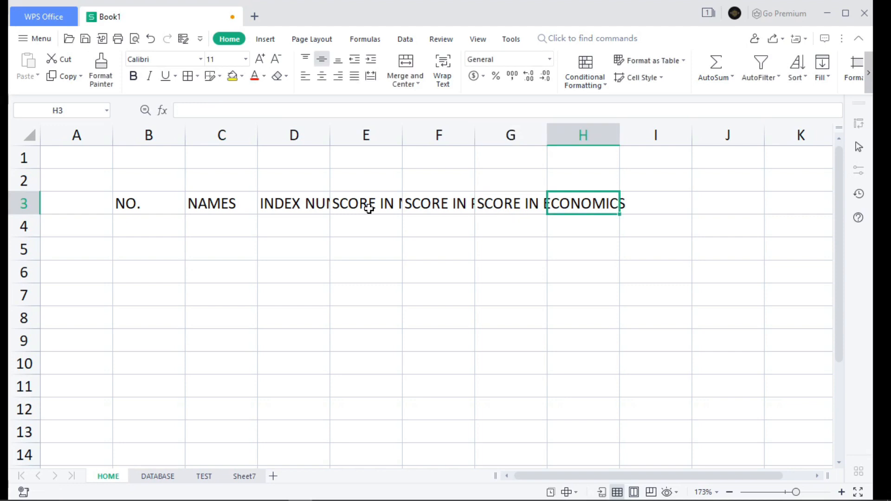
text(TOTA)
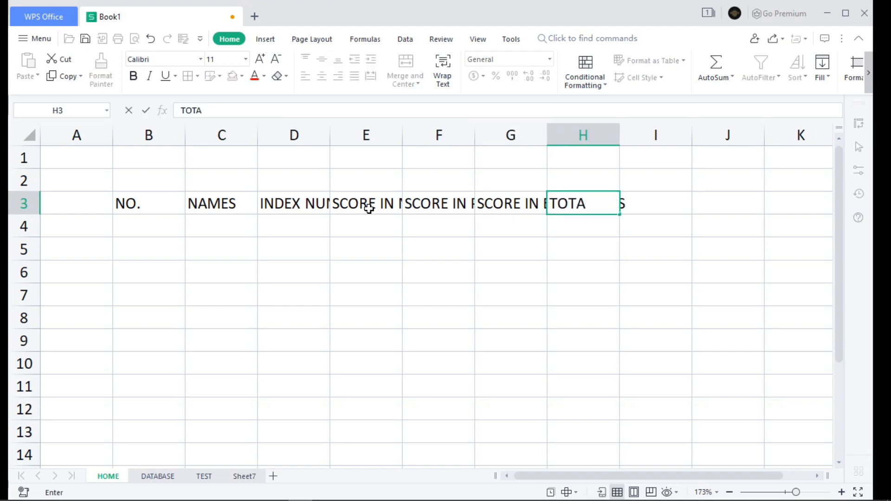
text(L MARKS)
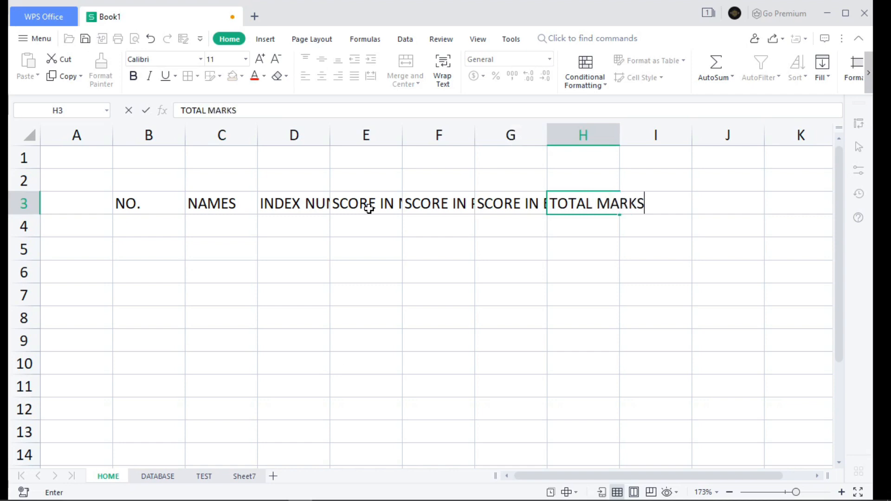
Step: Enter the heading POSITION in cell I3
key(Tab)
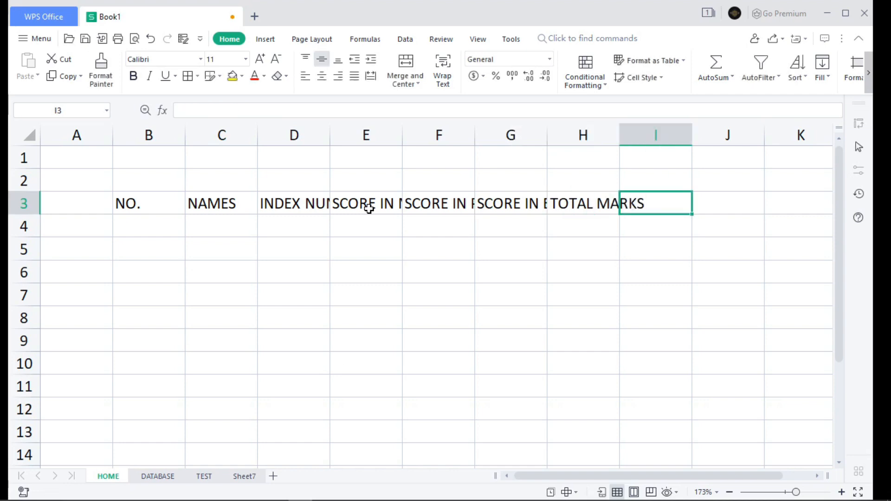
text(POS)
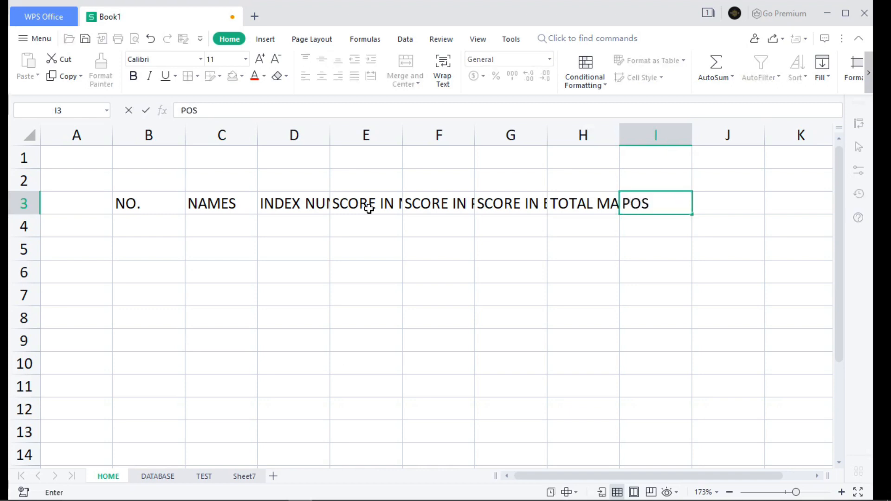
text(ITION)
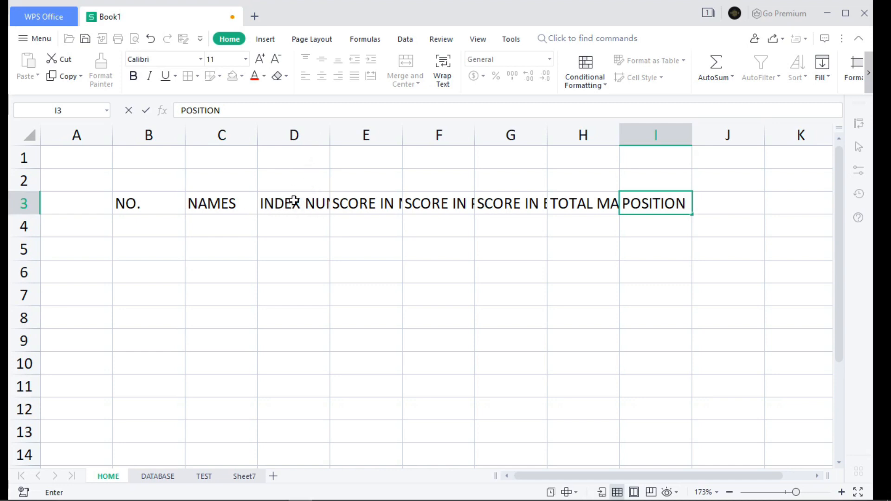
click(330, 140)
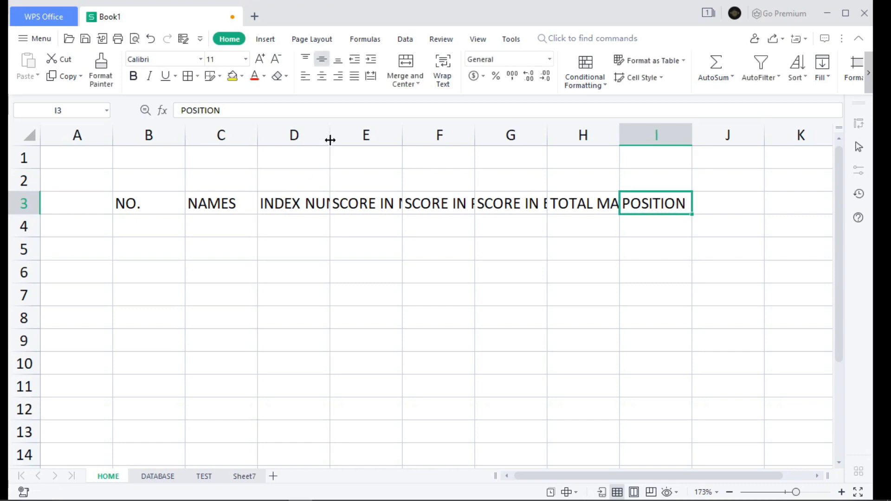
Step: Widen column D slightly, try auto-fitting columns D and E one at a time, and undo both auto-fits
click(299, 206)
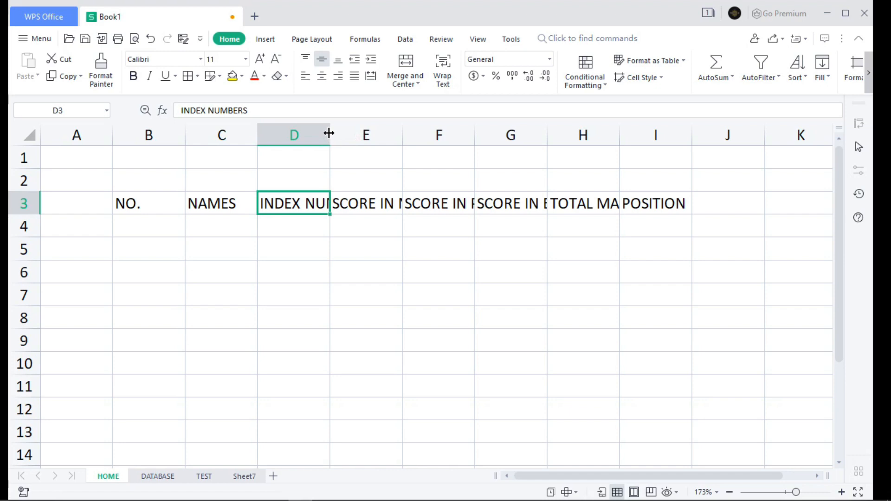
drag(329, 133, 348, 147)
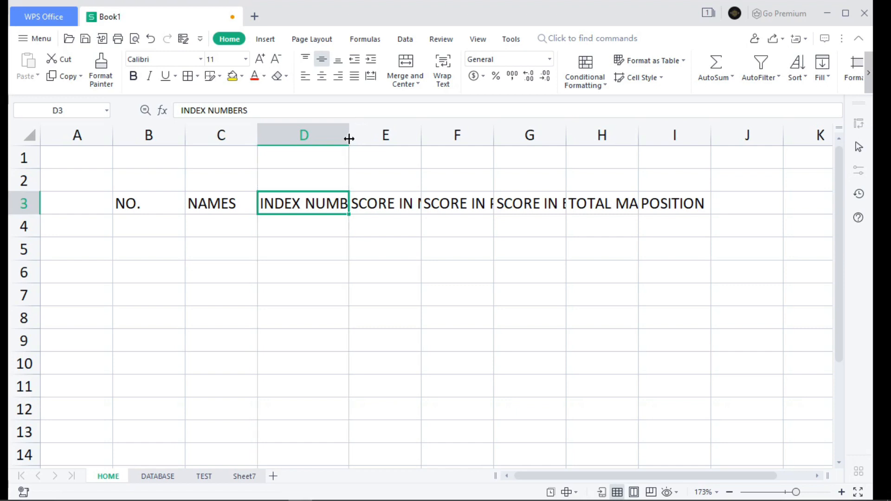
double_click(349, 138)
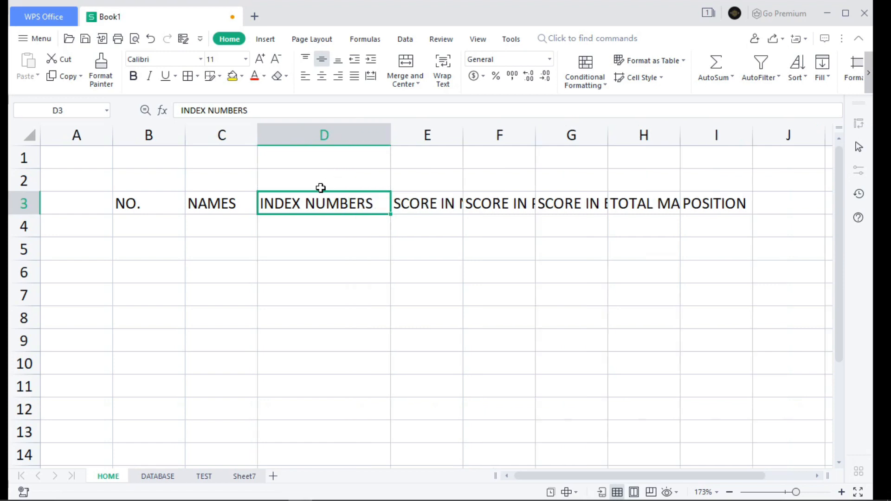
double_click(462, 135)
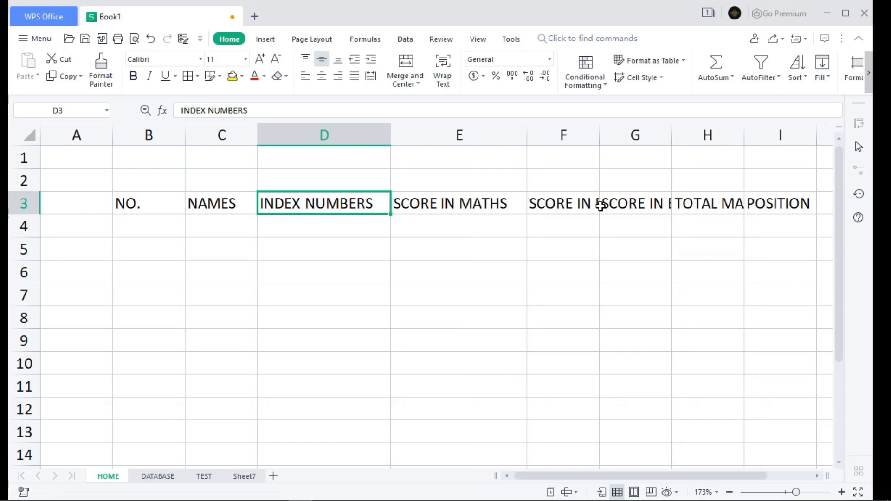
key(ctrl+a)
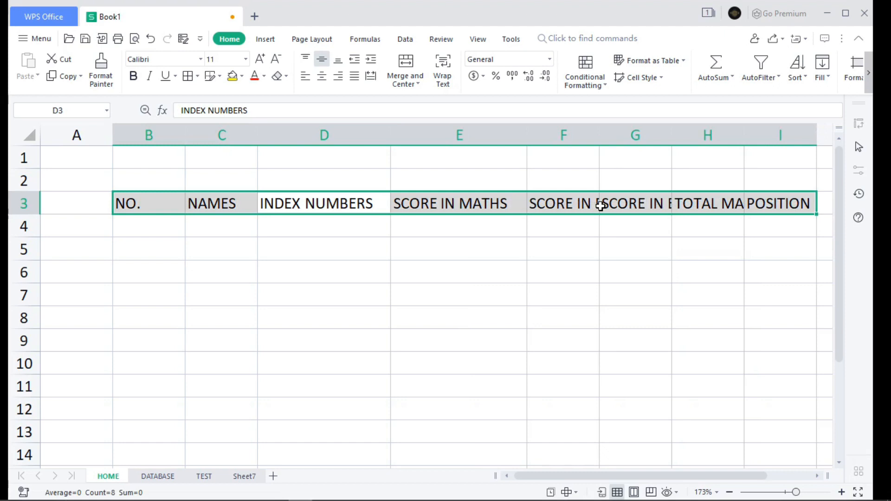
key(ctrl+z)
key(ctrl+z)
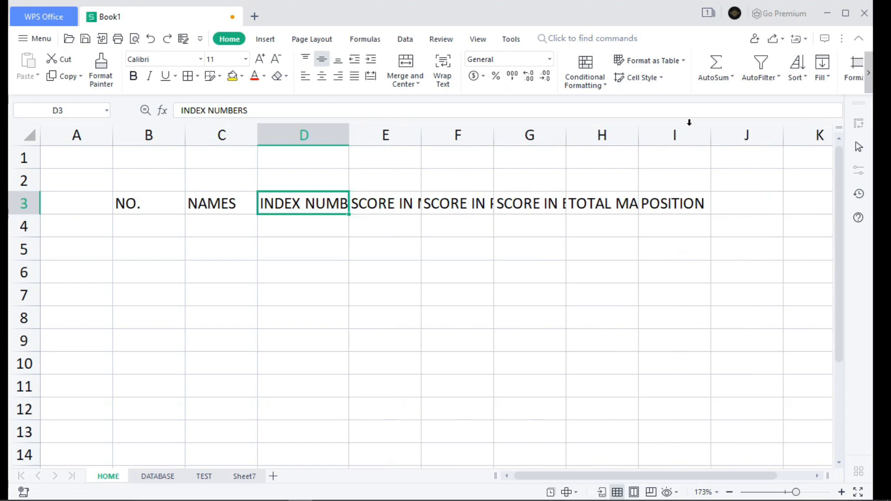
Step: Auto-fit the widths of columns B through I together so each matches its heading text
click(676, 135)
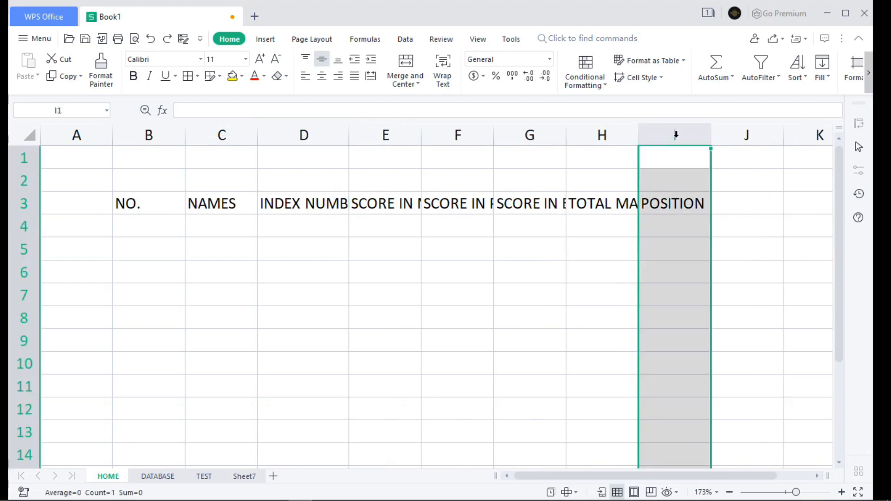
key(ctrl+shift+Left)
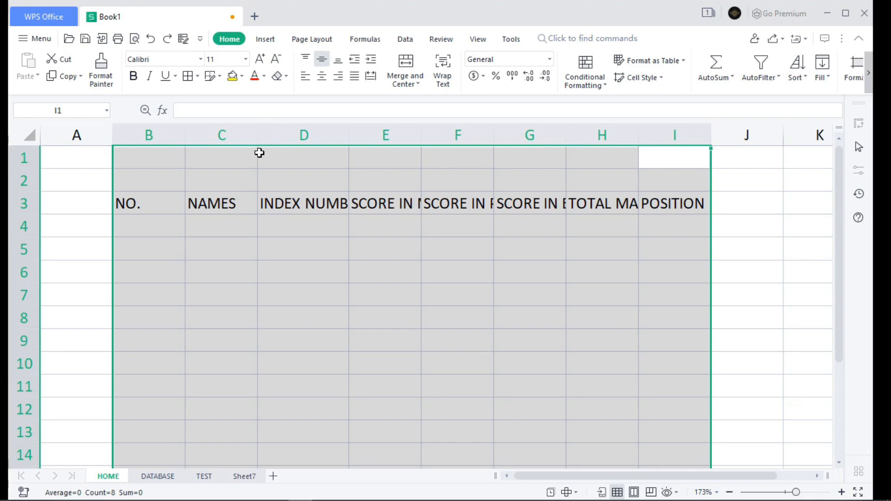
double_click(347, 138)
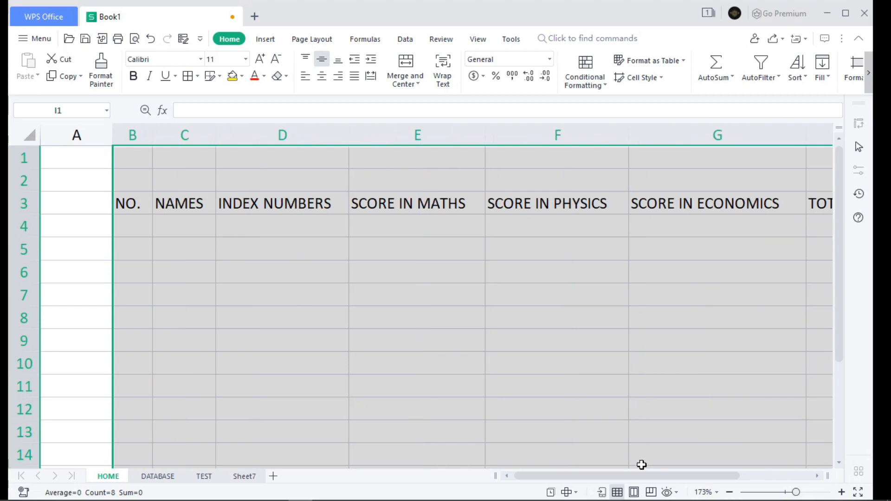
drag(632, 483, 673, 487)
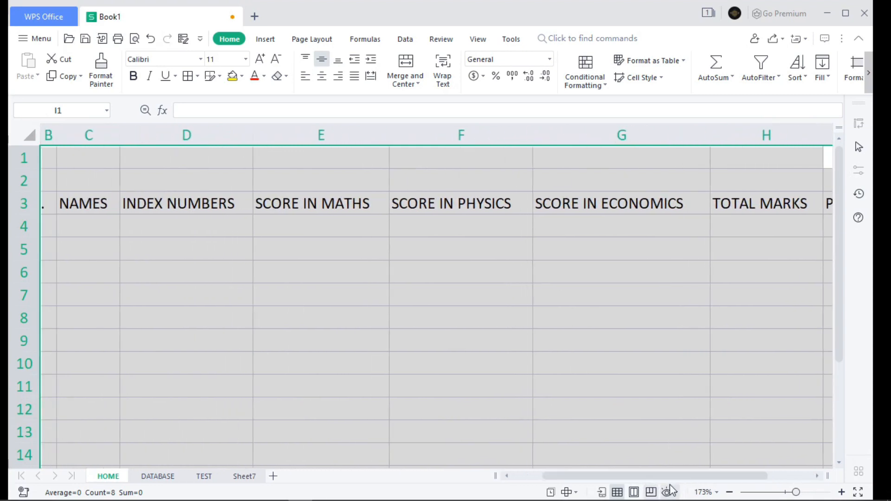
drag(795, 492, 790, 493)
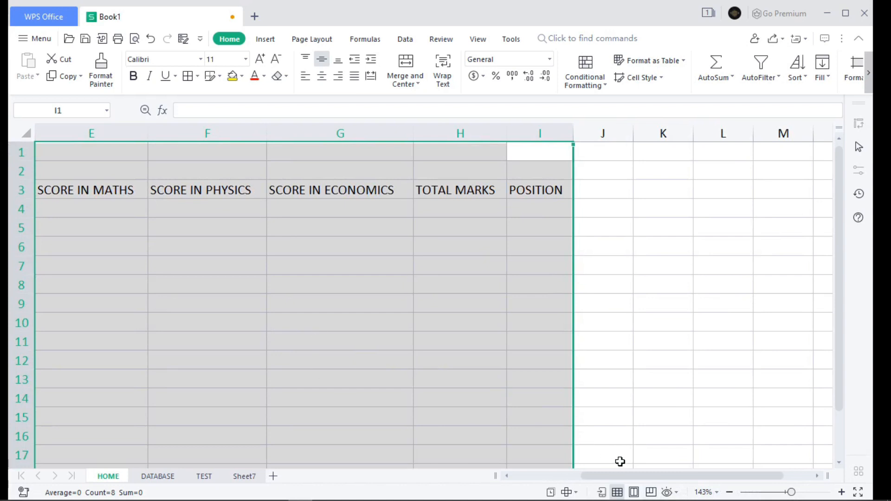
drag(622, 475, 561, 485)
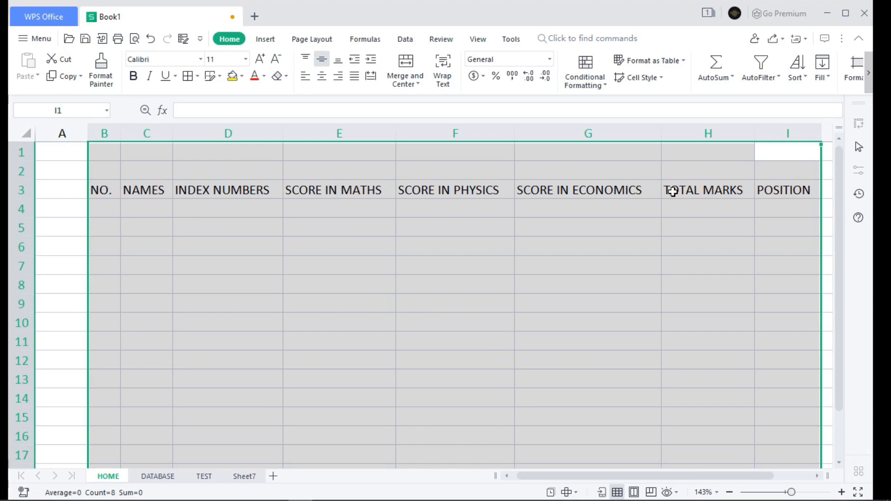
click(828, 193)
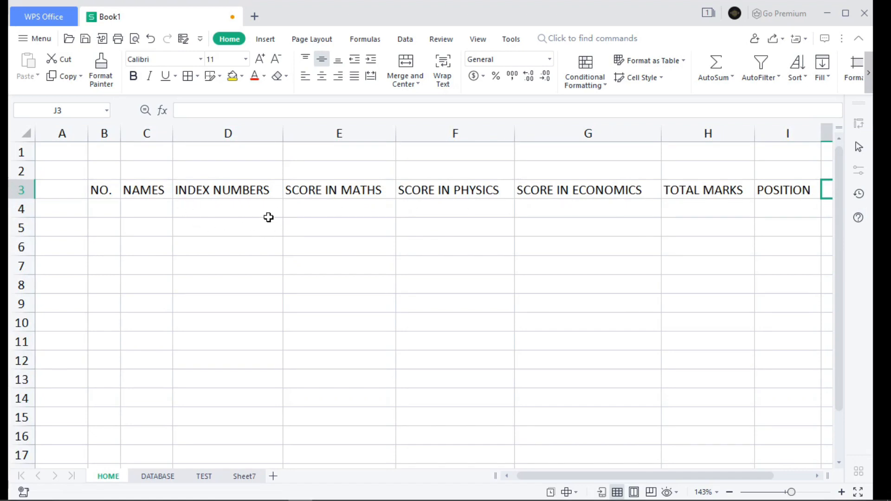
Step: Try bold, italic and underline on the headings in B3:I3, and remove all three styles again
drag(100, 190, 768, 188)
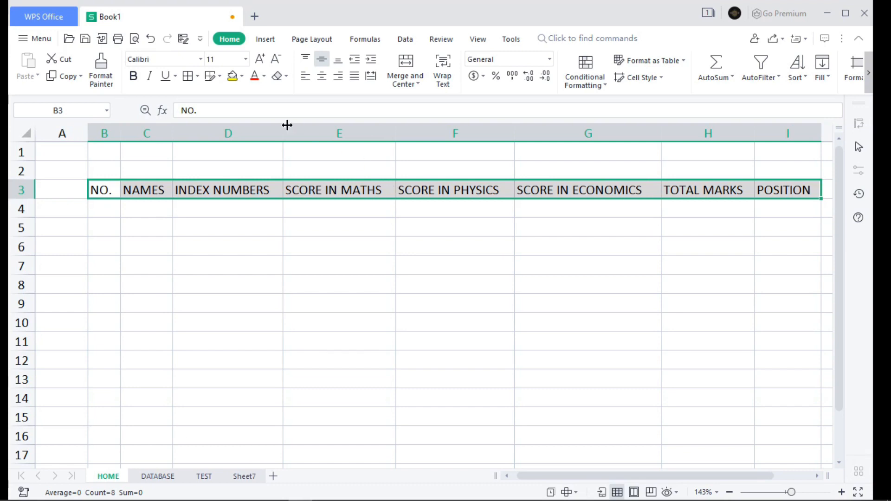
click(137, 79)
click(149, 80)
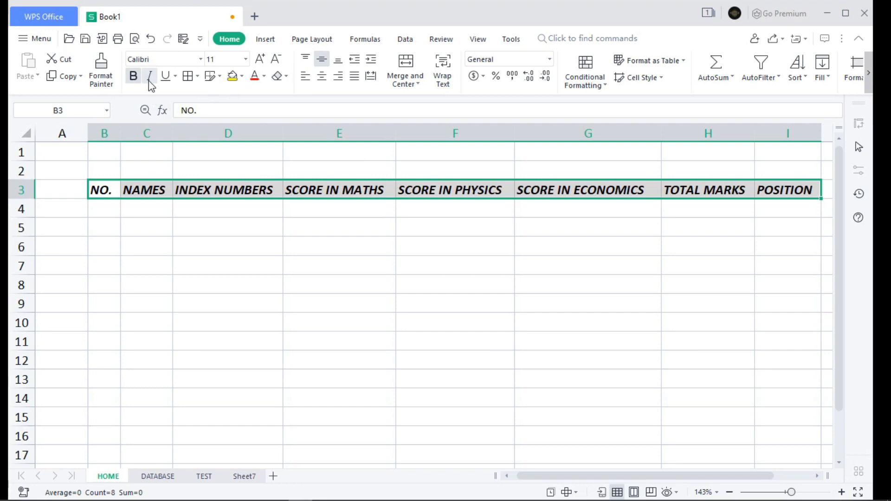
click(166, 80)
click(165, 79)
click(148, 79)
click(133, 76)
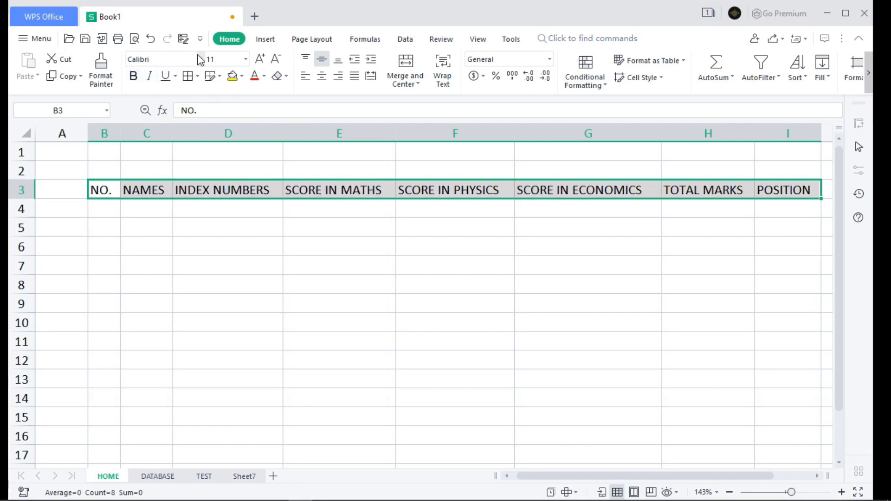
Step: Set the headings in B3:I3 to Times New Roman, trying font size 10 before settling on size 8
click(201, 59)
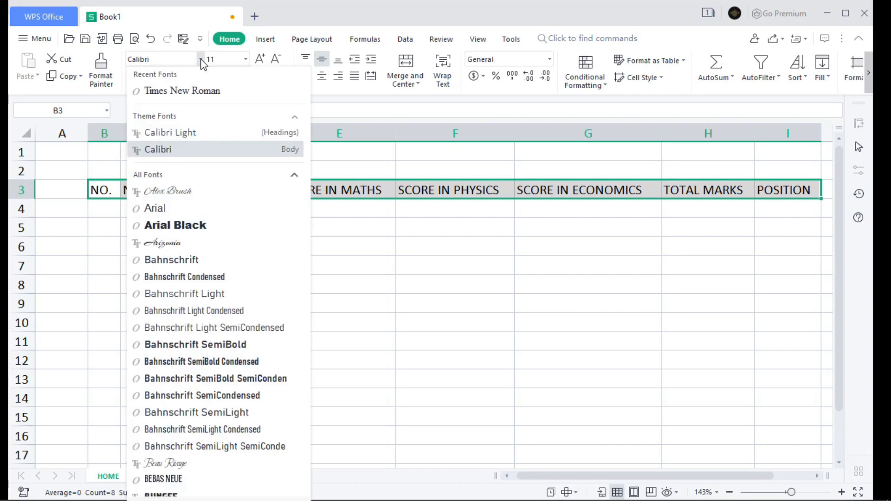
click(212, 92)
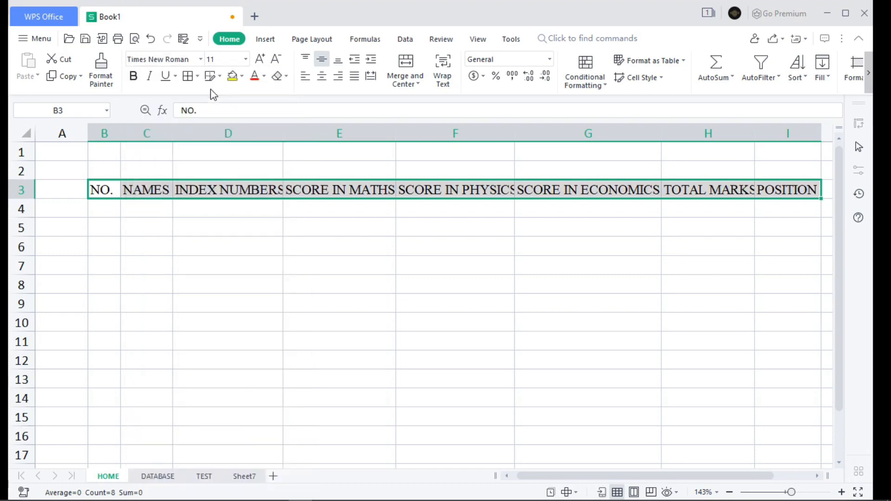
click(245, 59)
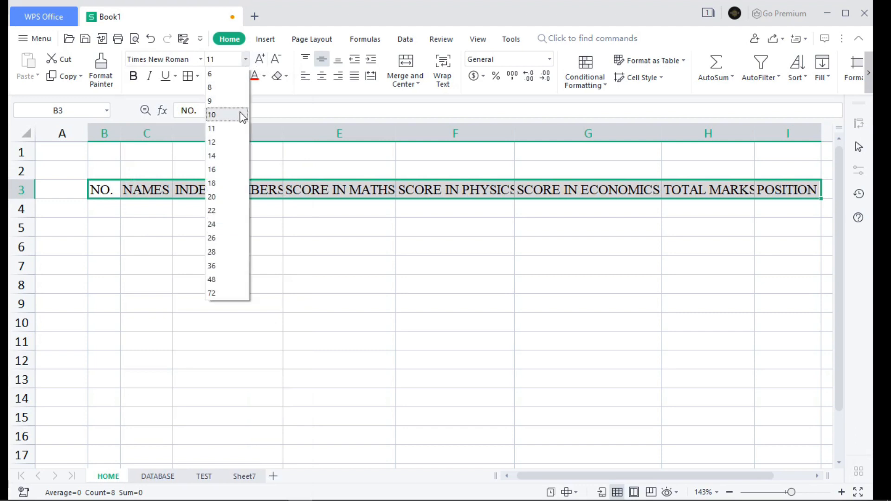
click(236, 116)
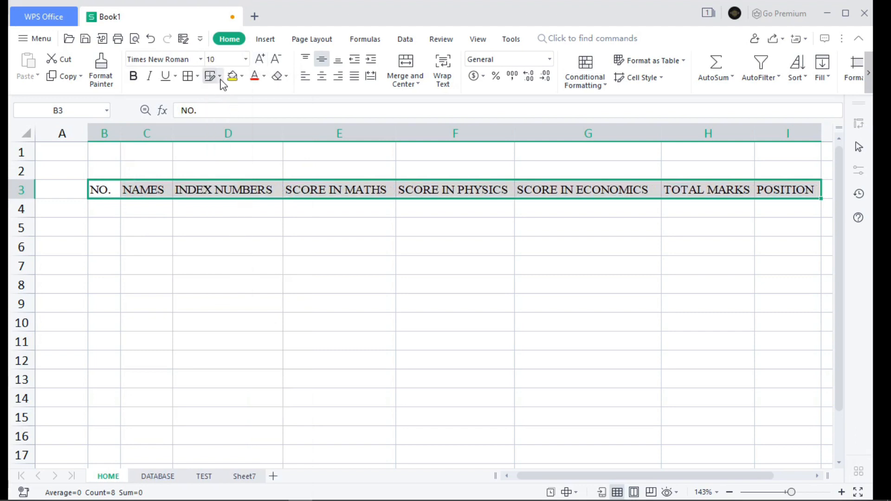
click(246, 60)
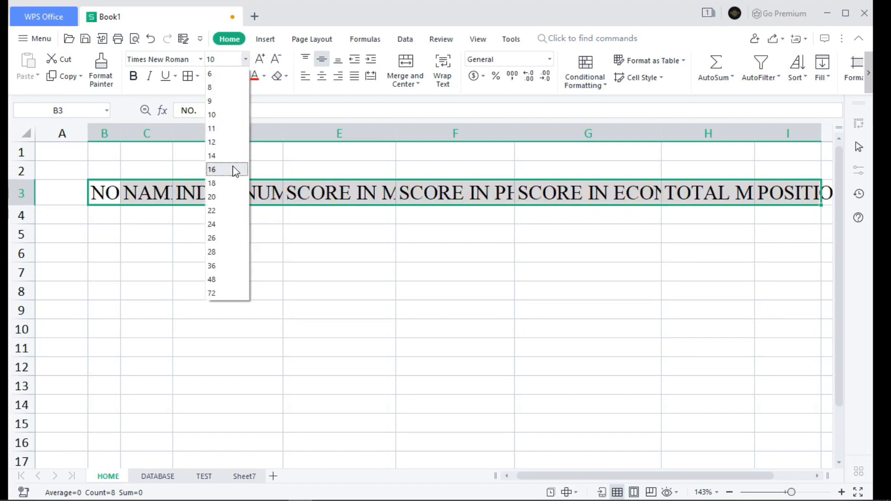
click(217, 88)
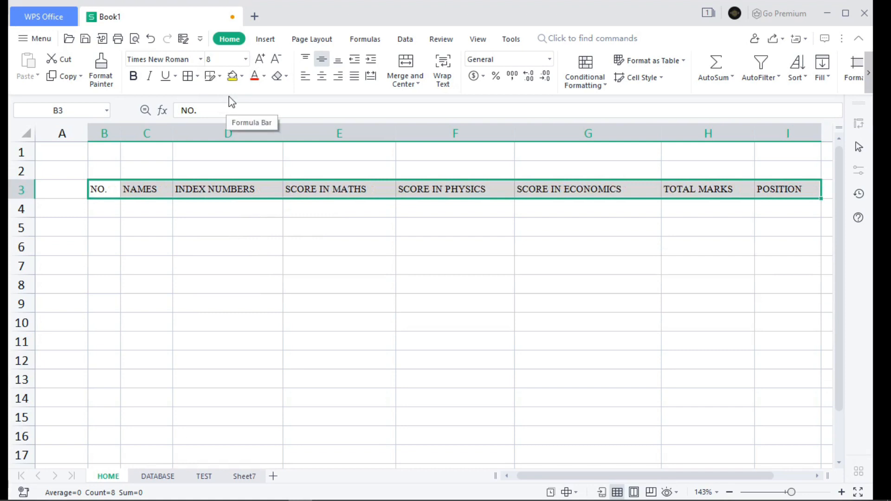
Step: Try dark red as the font colour of the headings in B3:I3, and change it to the standard blue
click(264, 77)
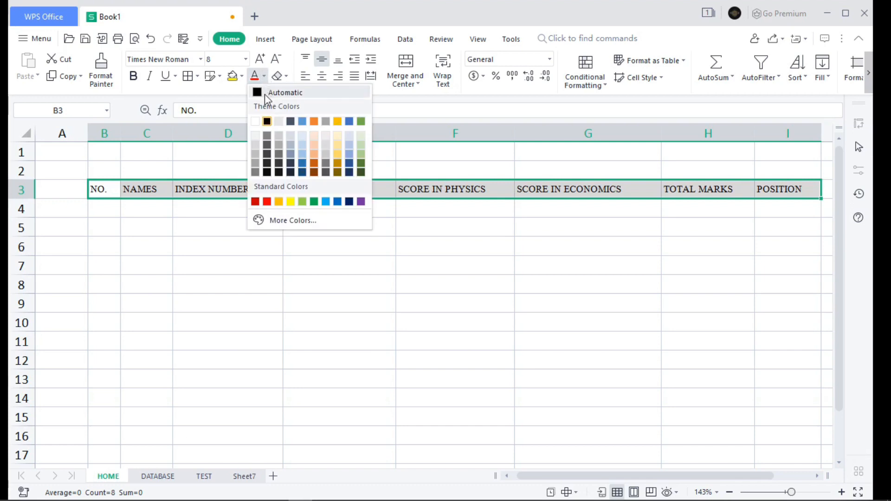
click(257, 200)
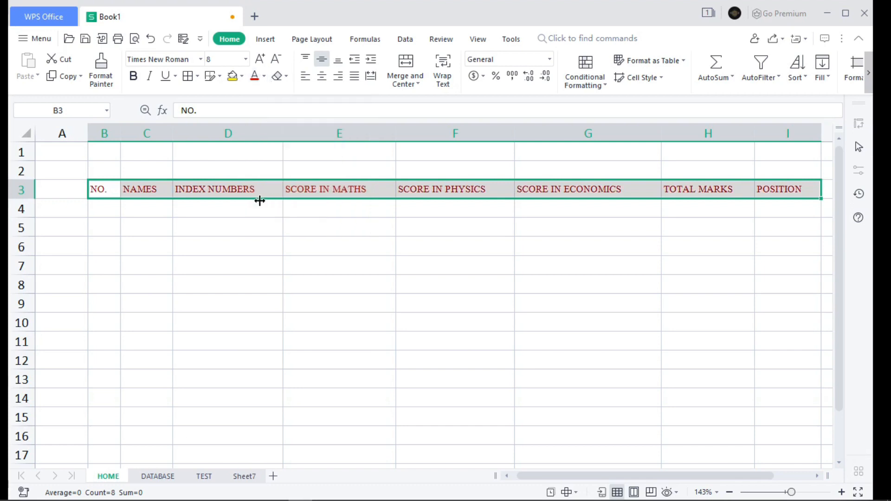
click(263, 77)
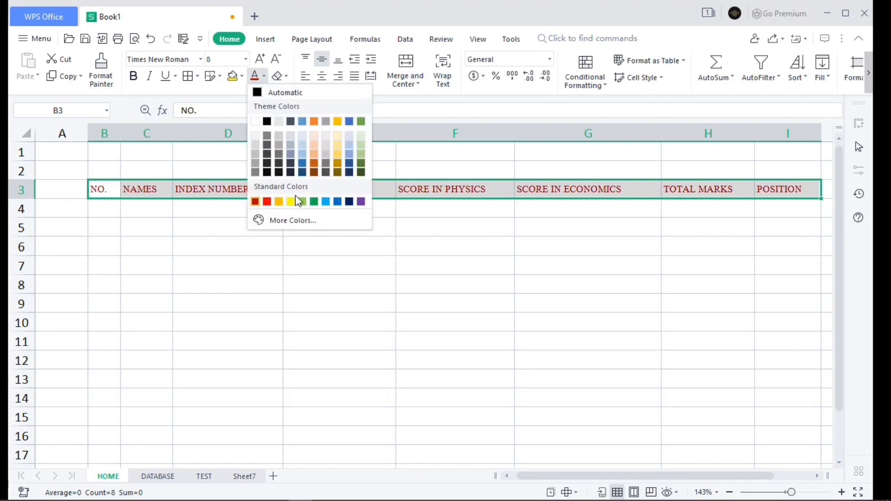
click(339, 201)
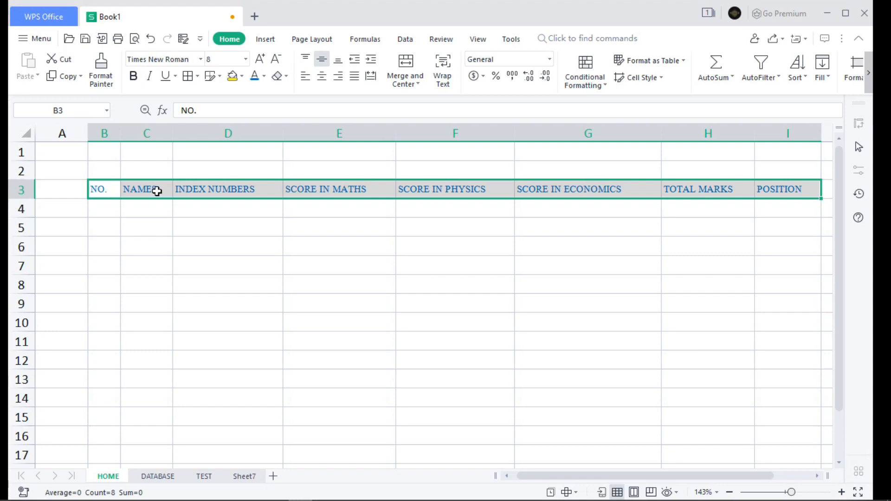
Step: Try converting B3:I3 into a table with the option My table has headers enabled, and undo the conversion
key(ctrl+t)
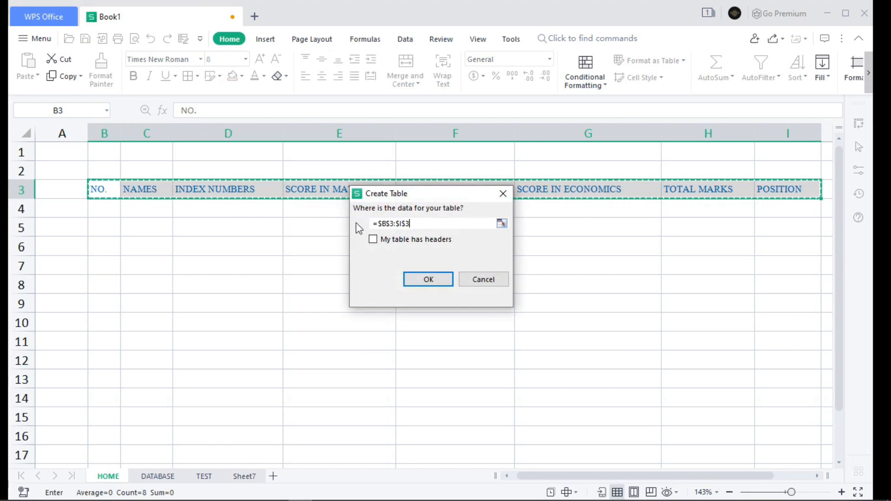
click(373, 240)
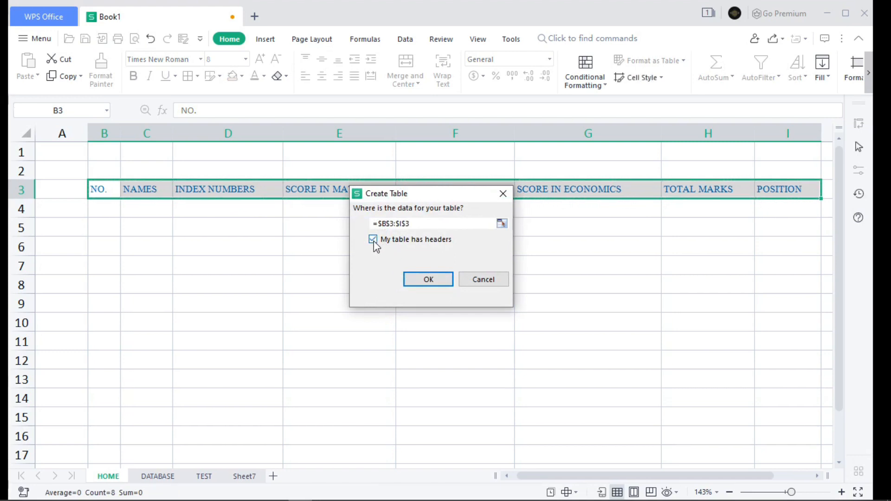
click(416, 280)
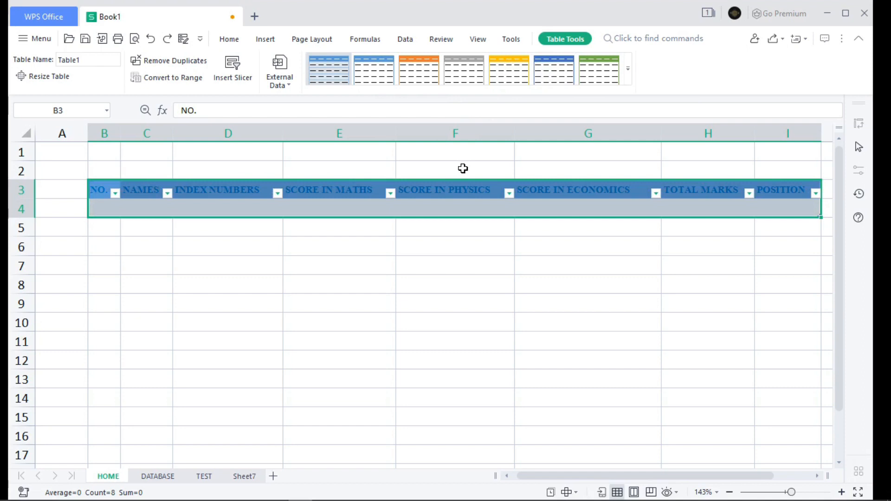
key(ctrl+z)
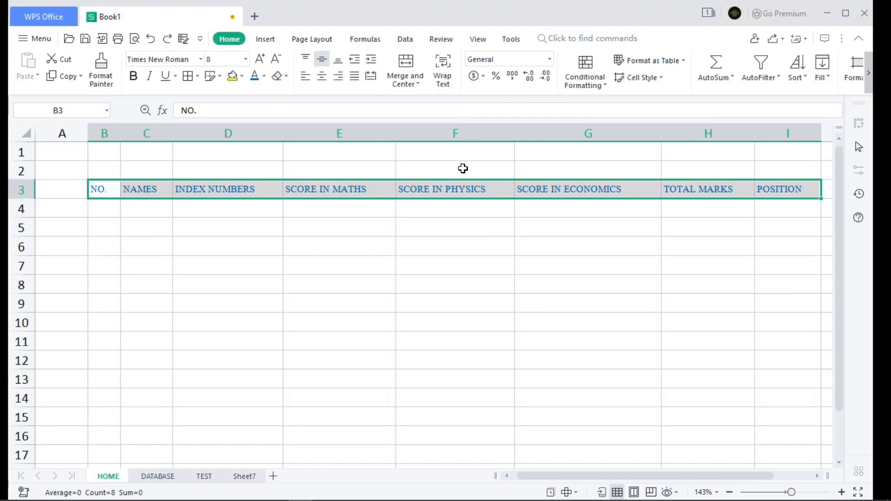
click(232, 208)
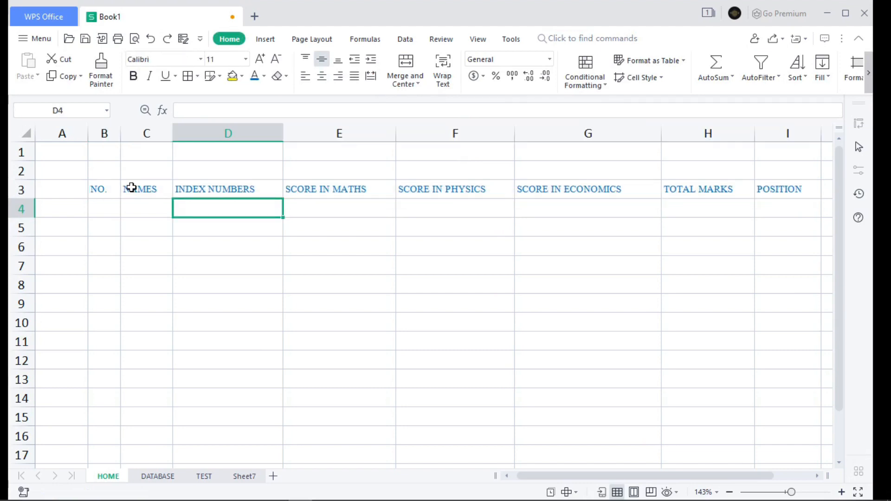
click(132, 187)
click(231, 191)
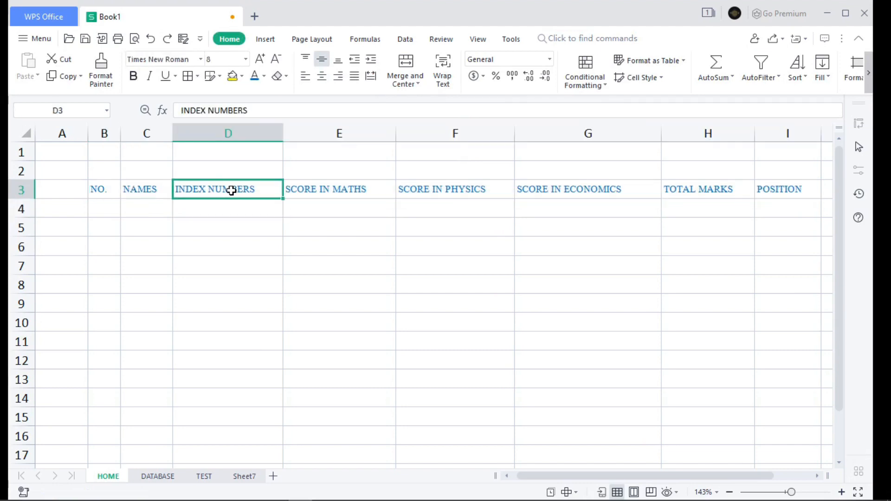
click(316, 190)
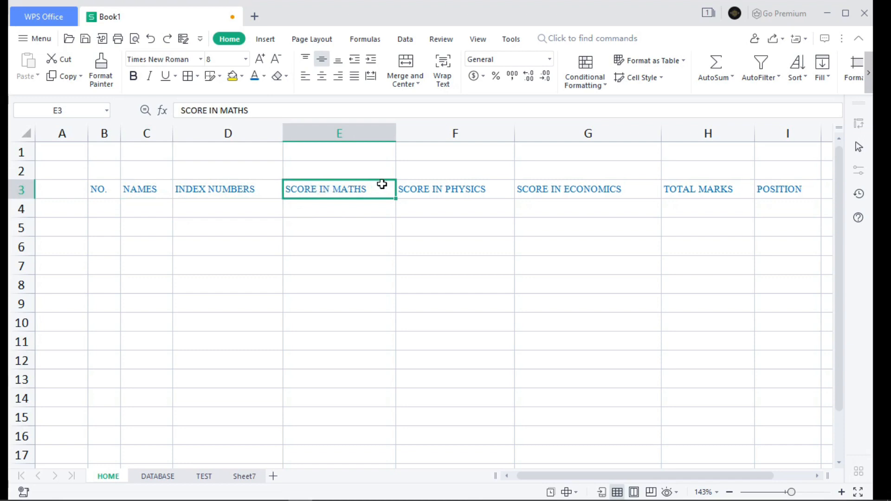
click(414, 190)
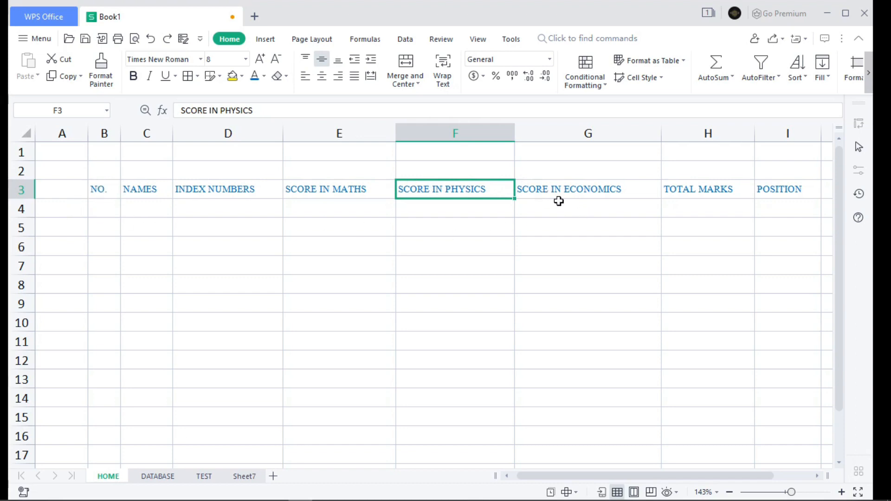
Step: Make the headings in B3:I3 bold
click(114, 189)
drag(114, 189, 779, 189)
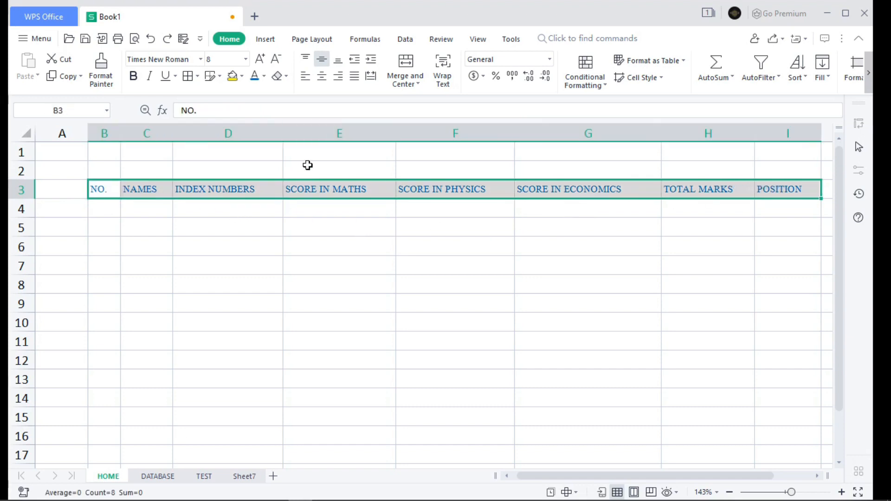
click(134, 77)
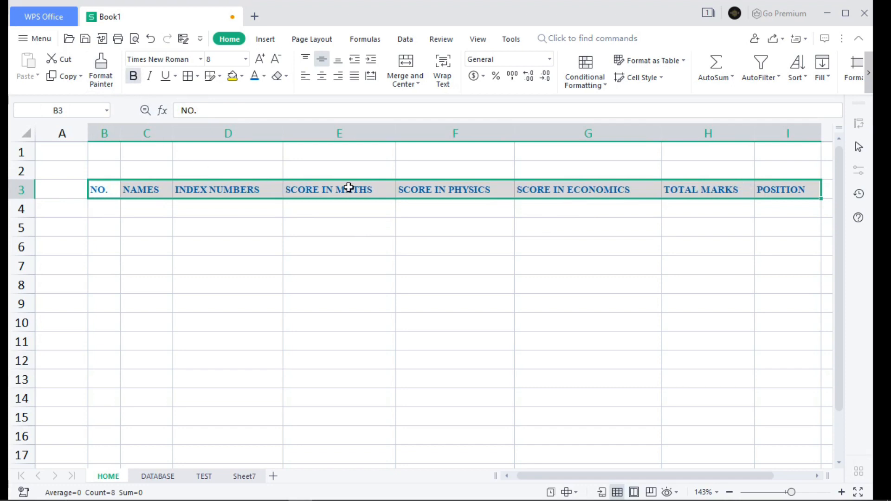
Step: Remove the Form command from the Quick Access Toolbar in the program options
click(37, 42)
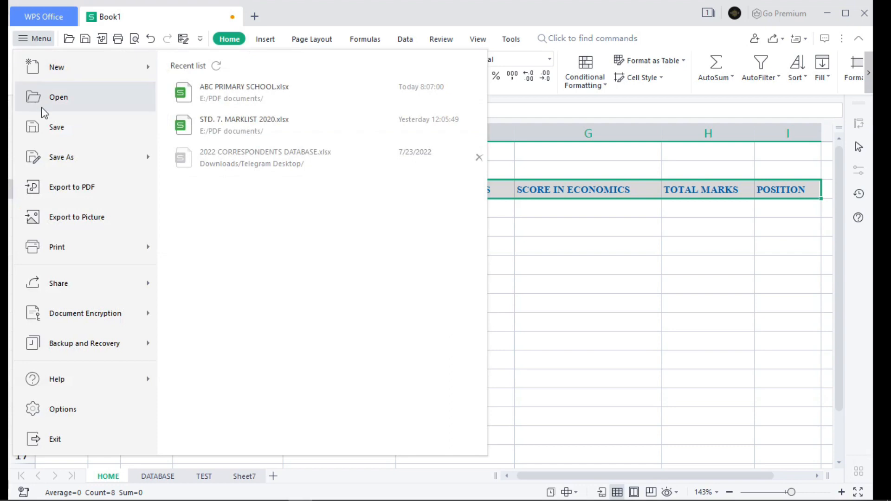
mouse_move(56, 291)
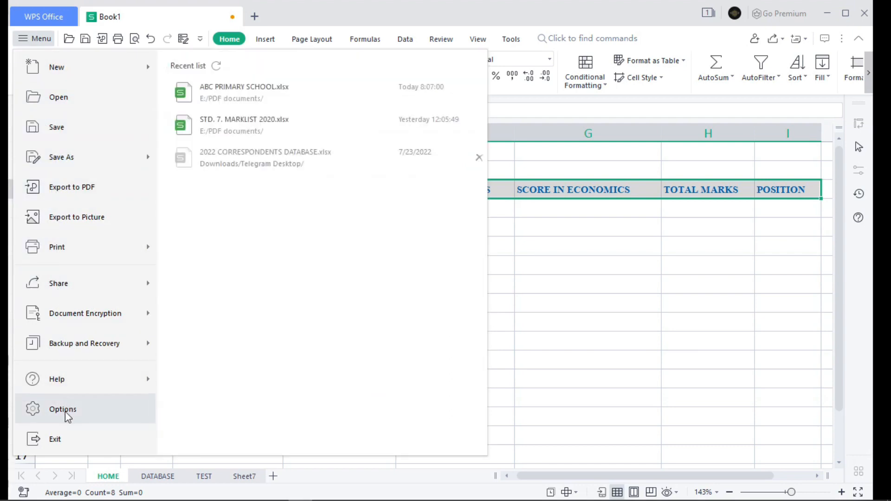
click(65, 411)
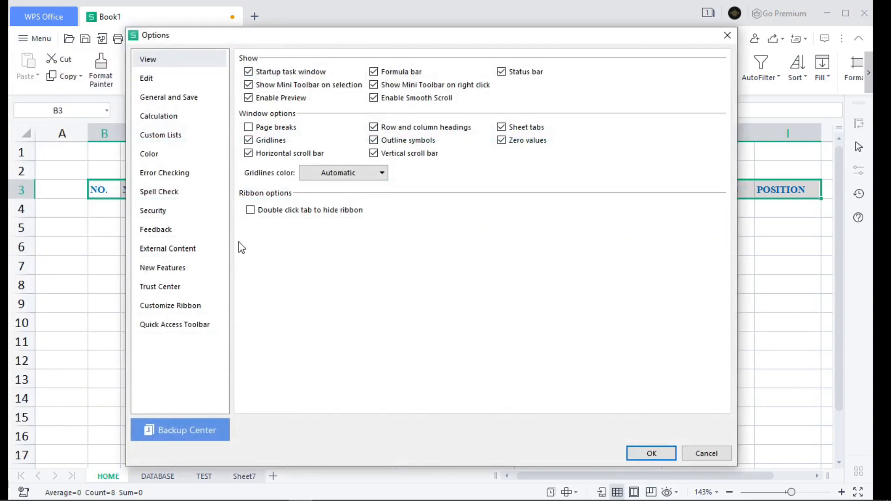
click(182, 329)
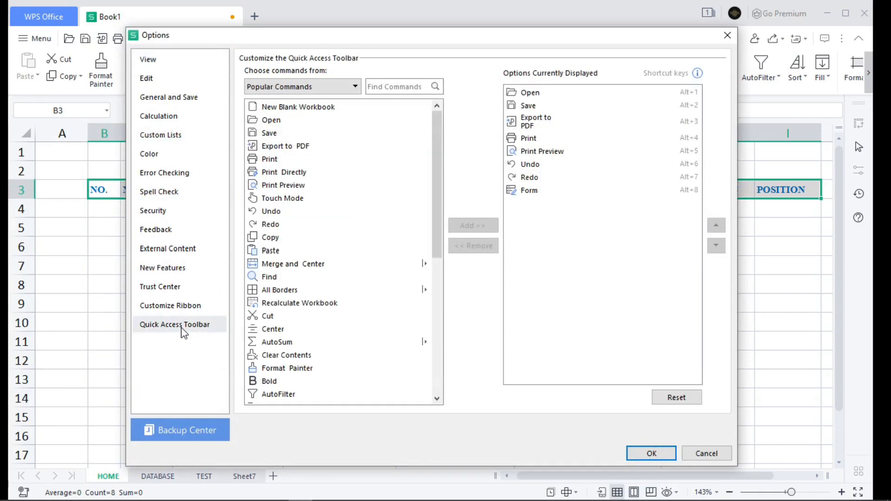
click(533, 194)
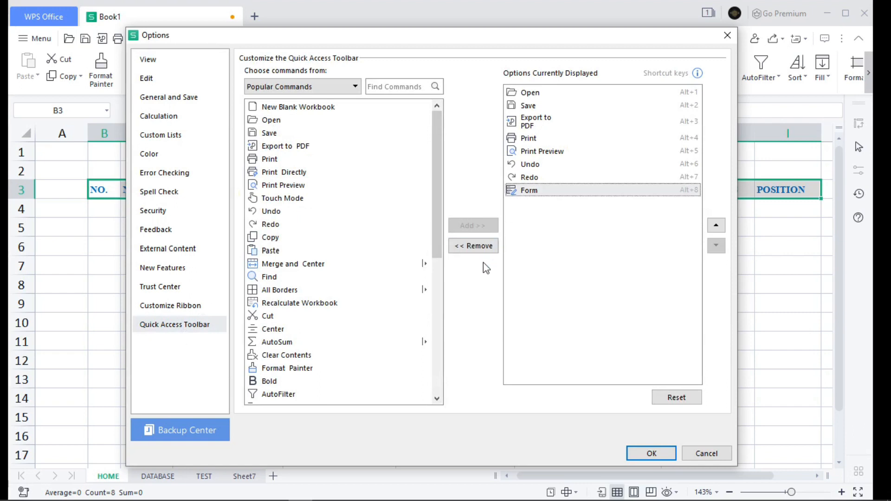
click(482, 246)
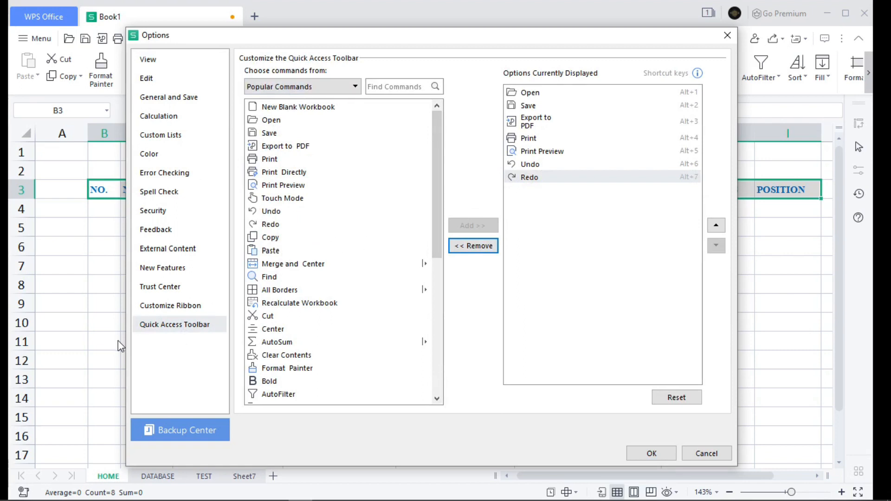
Step: Add the Form command from All Commands to the Quick Access Toolbar and apply the options
click(165, 328)
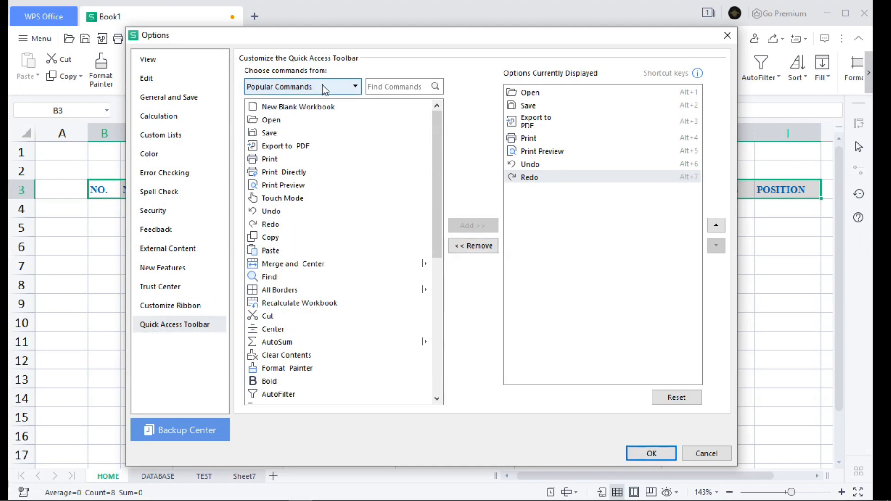
click(356, 89)
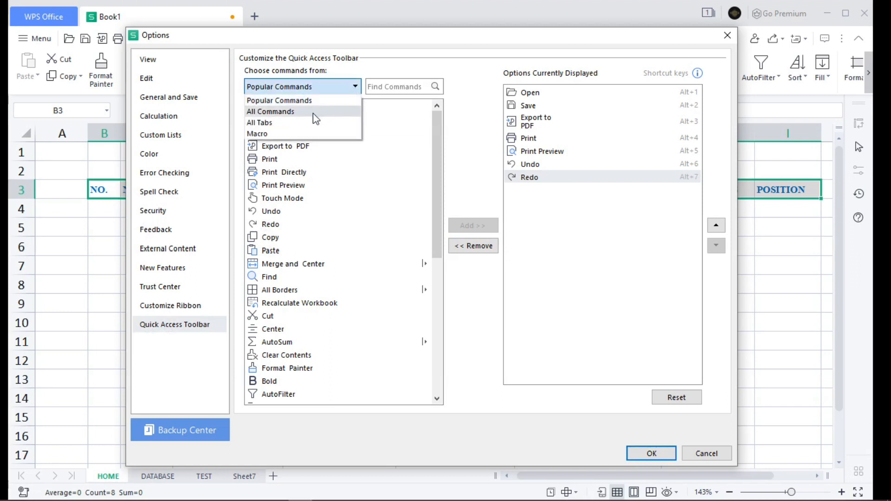
click(314, 112)
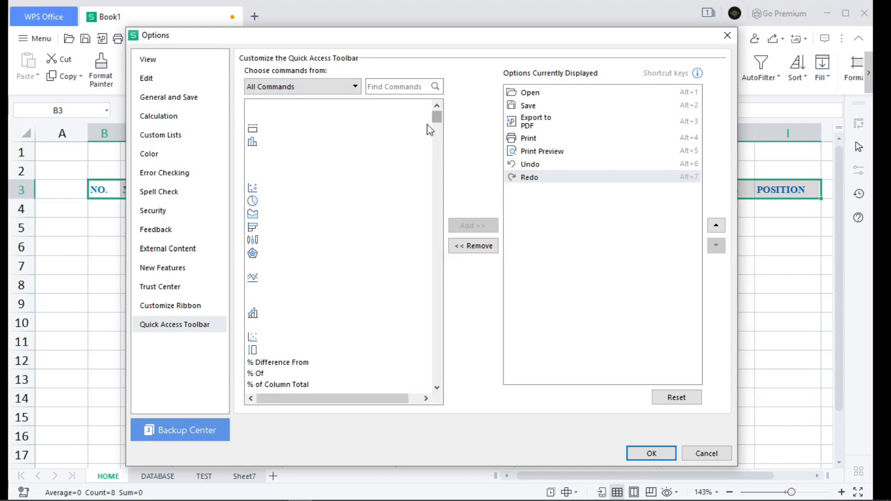
drag(437, 117, 433, 215)
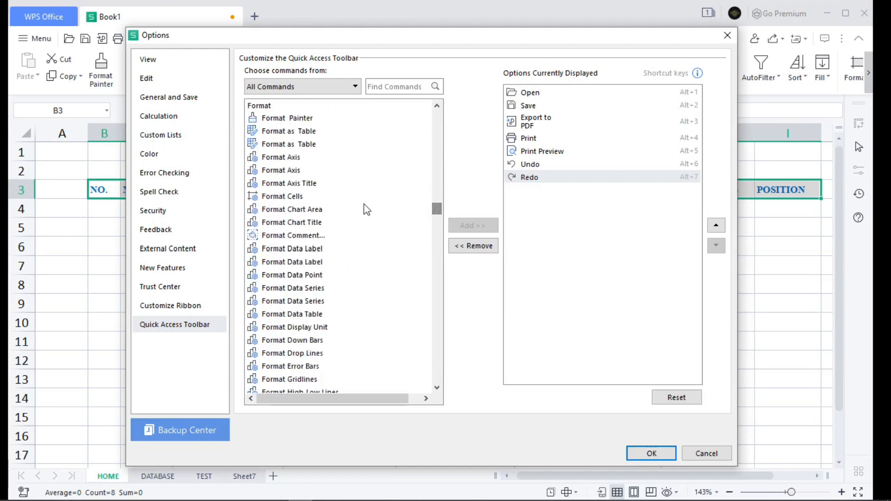
scroll(364, 204, up, 3)
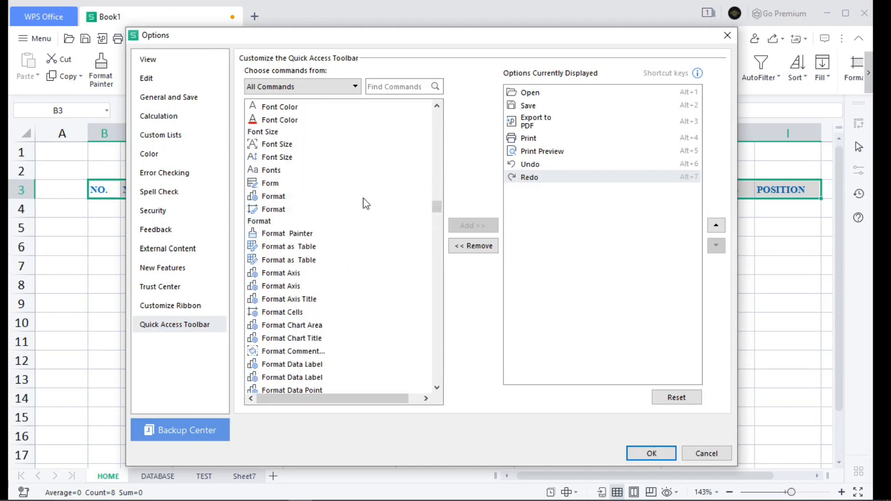
click(276, 184)
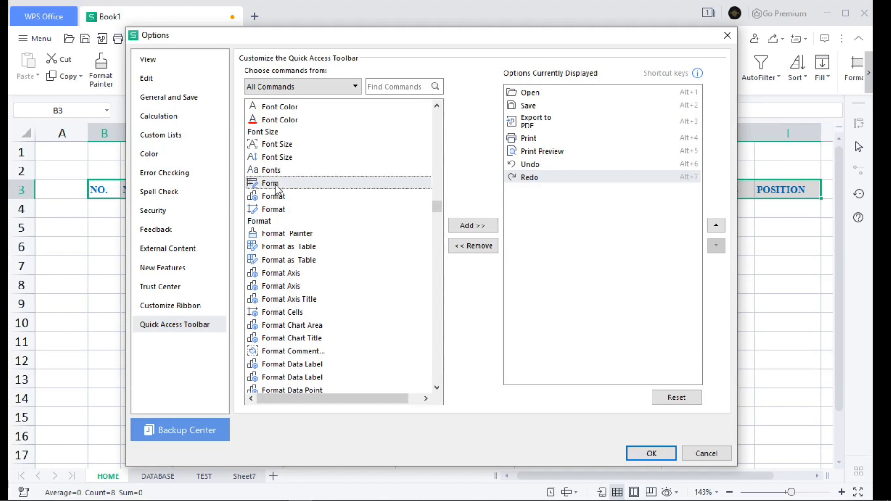
click(466, 227)
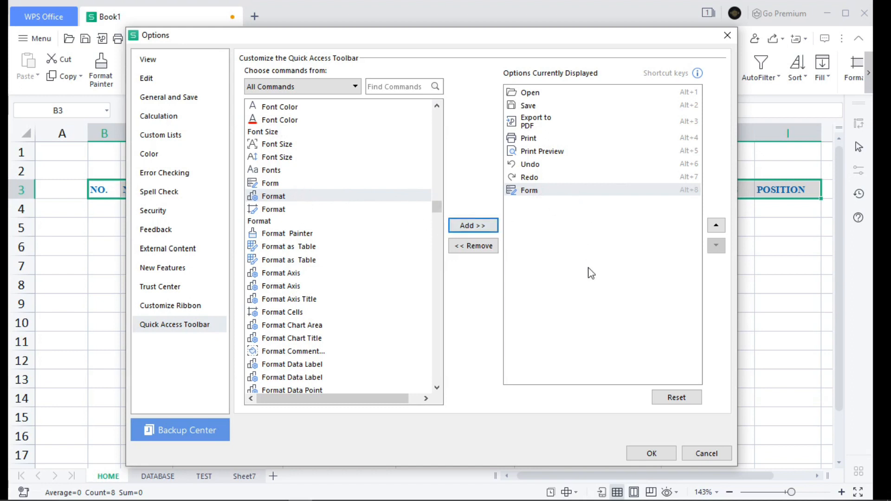
click(657, 459)
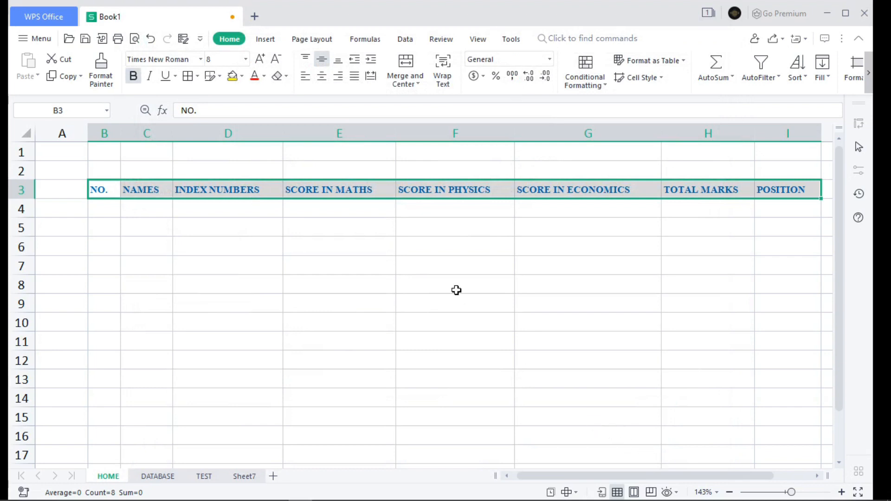
Step: Open the data form for the headings in B3:I3 and fill in number 1., the student's full name and the index number
click(184, 39)
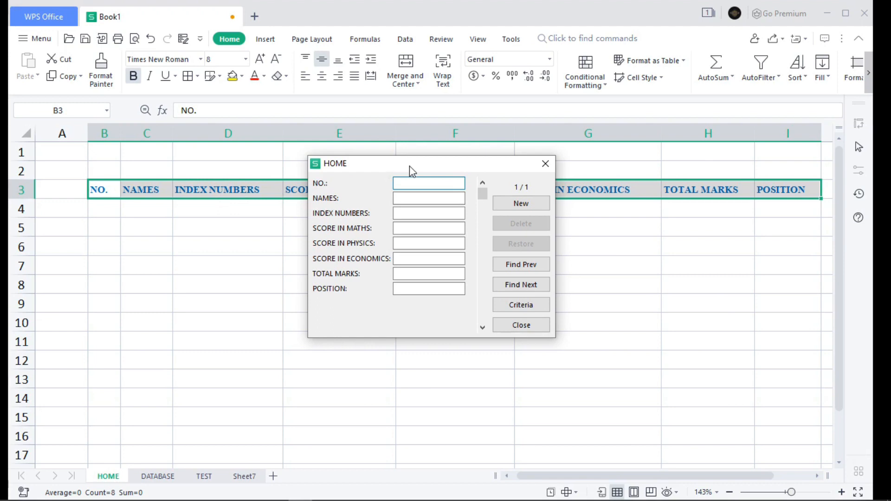
drag(410, 166, 535, 163)
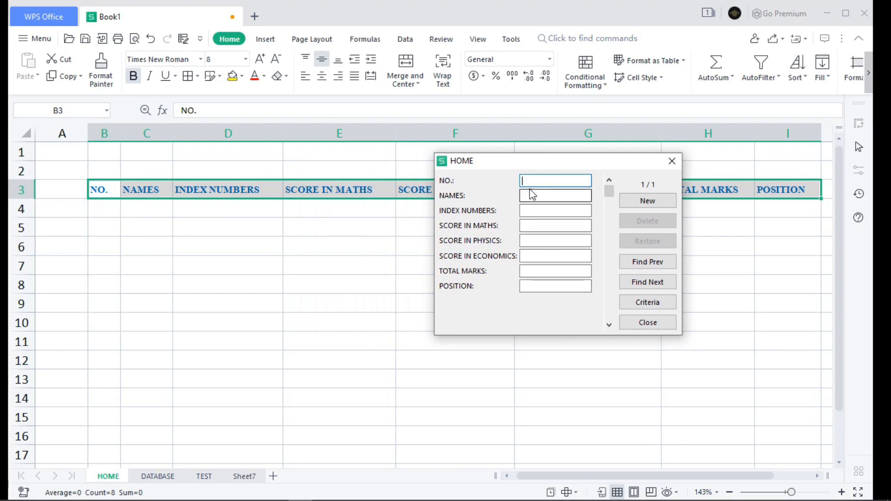
text(1.)
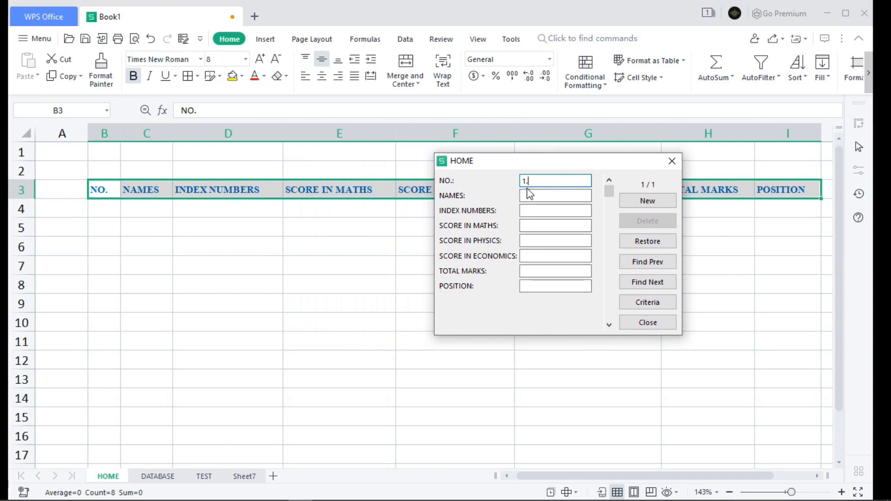
click(536, 195)
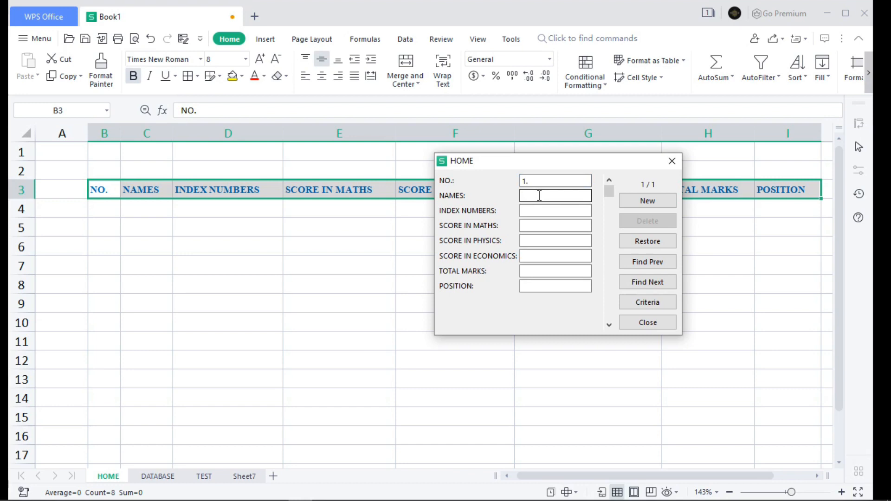
text(NEHEMIAH WEKESA)
click(534, 211)
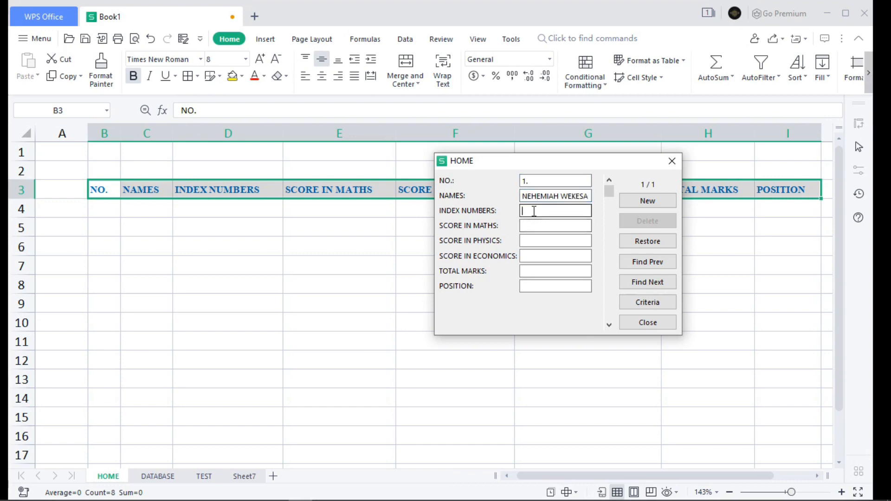
text(120)
Step: Enter scores of 60 in maths, 90 in physics and 100 in economics, and save the first student's record
click(525, 227)
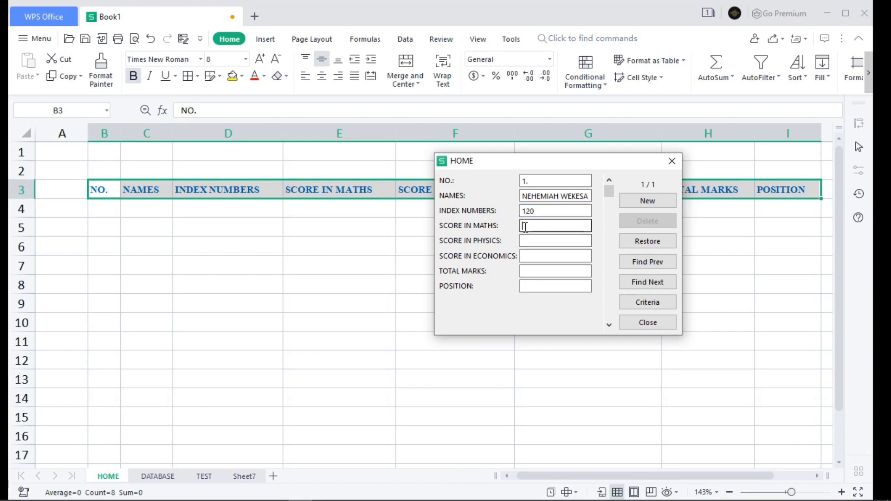
text(60)
click(530, 240)
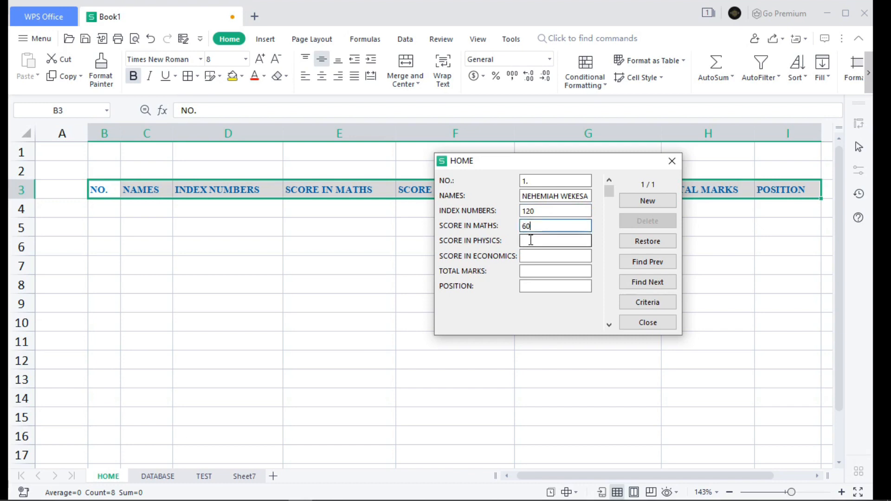
text(90)
text(100)
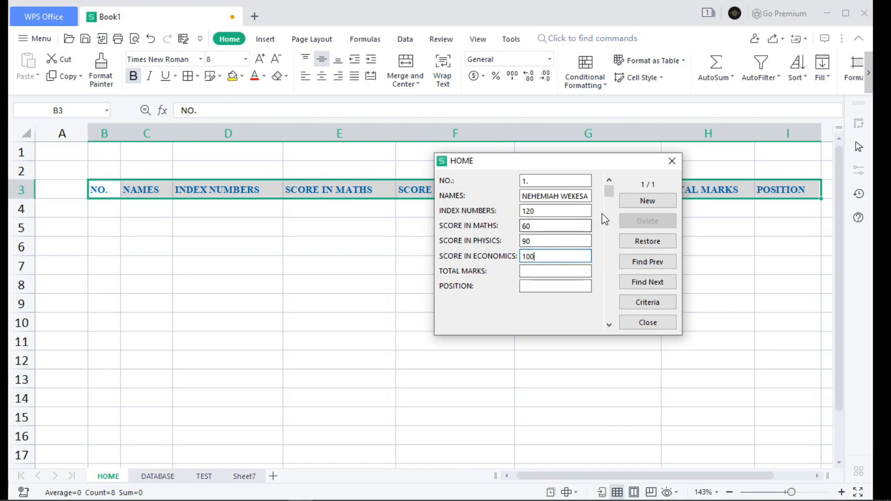
click(648, 200)
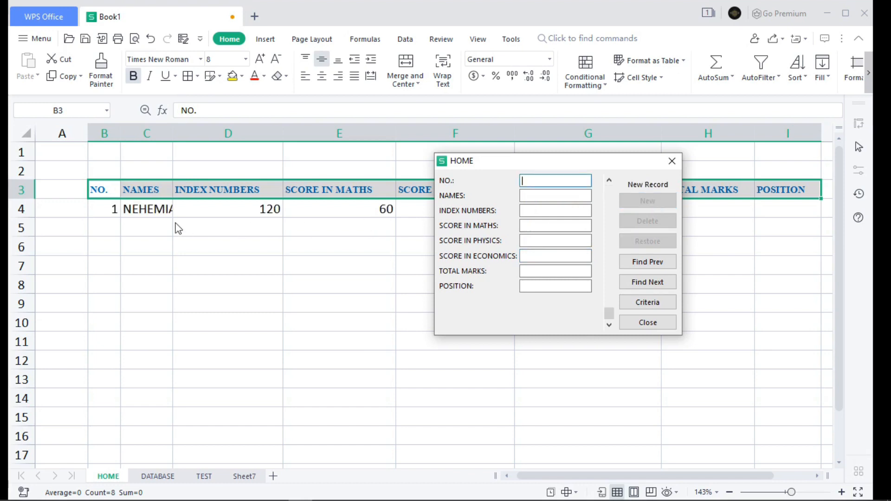
Step: Fill in number 2, the student's full name and the index number for the second record in the data form
drag(562, 161, 564, 135)
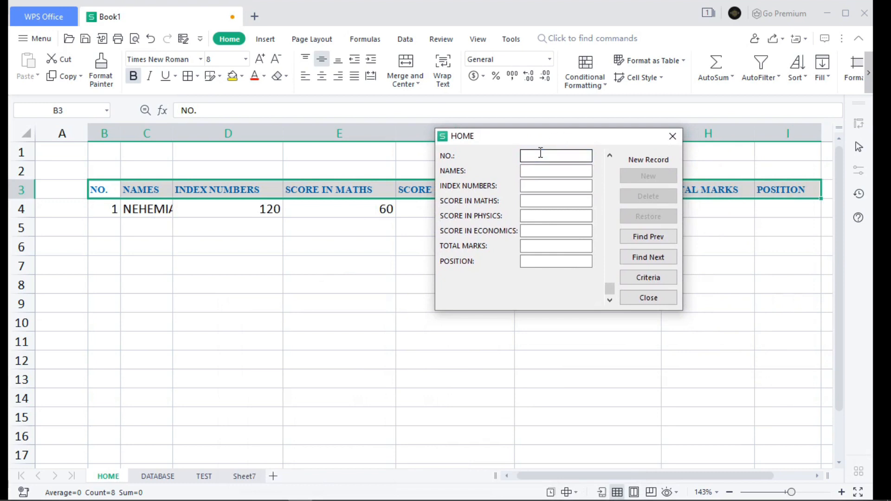
text(2)
click(545, 171)
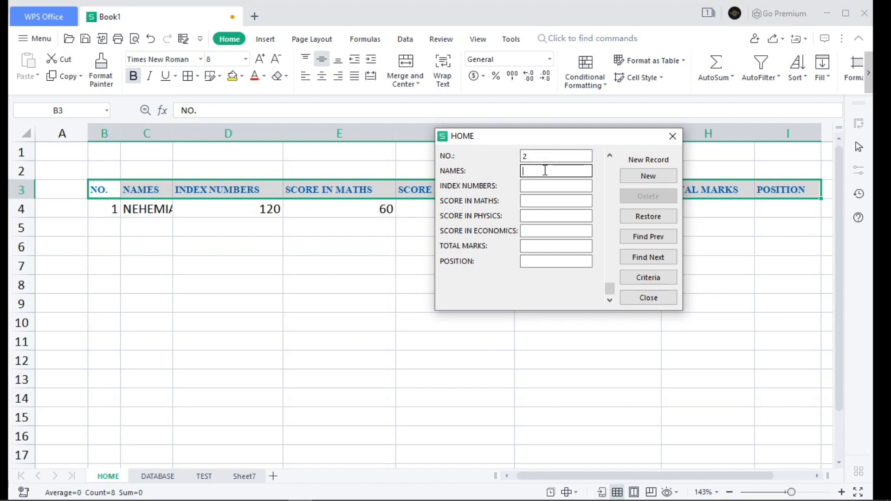
text(JOHN NJEGA)
click(550, 186)
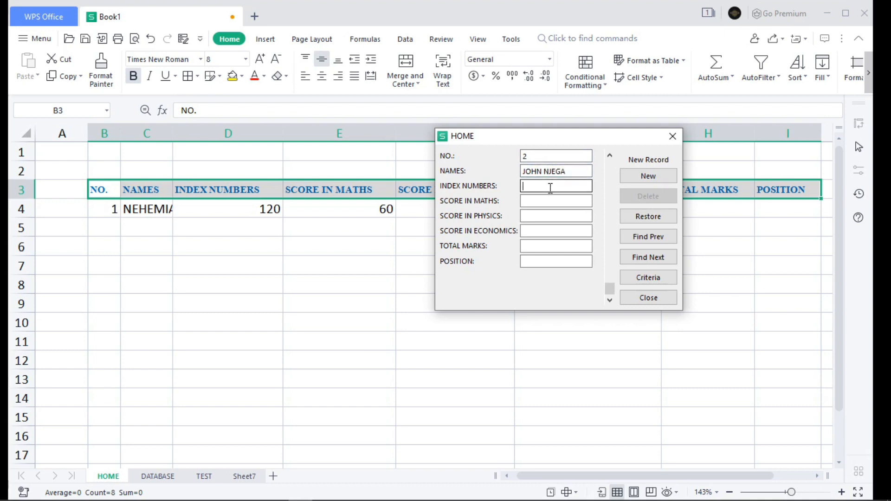
text(140)
Step: Enter scores of 100 in maths, 100 in physics and 40 in economics, and save the second student's record
click(544, 203)
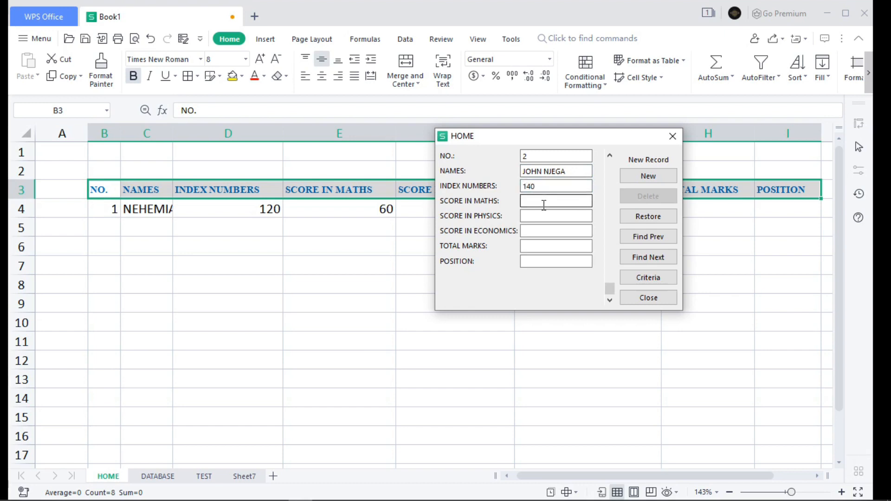
text(100)
click(540, 215)
text(100)
click(542, 231)
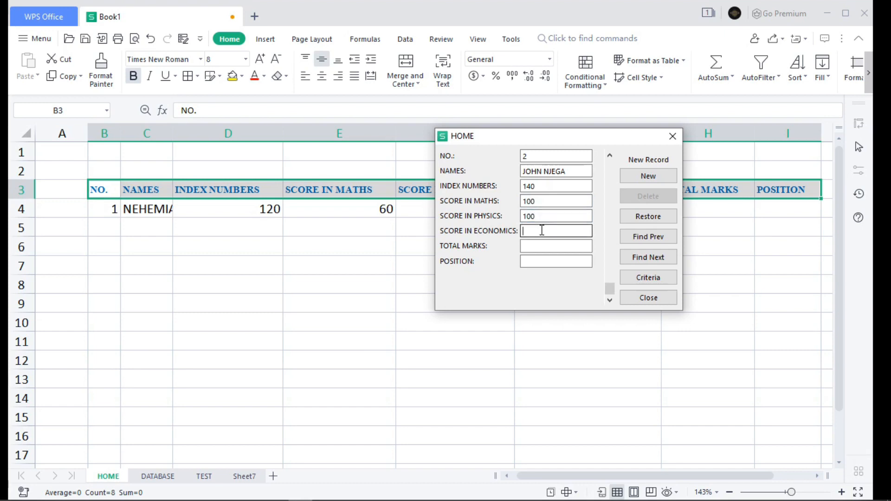
text(40)
click(652, 179)
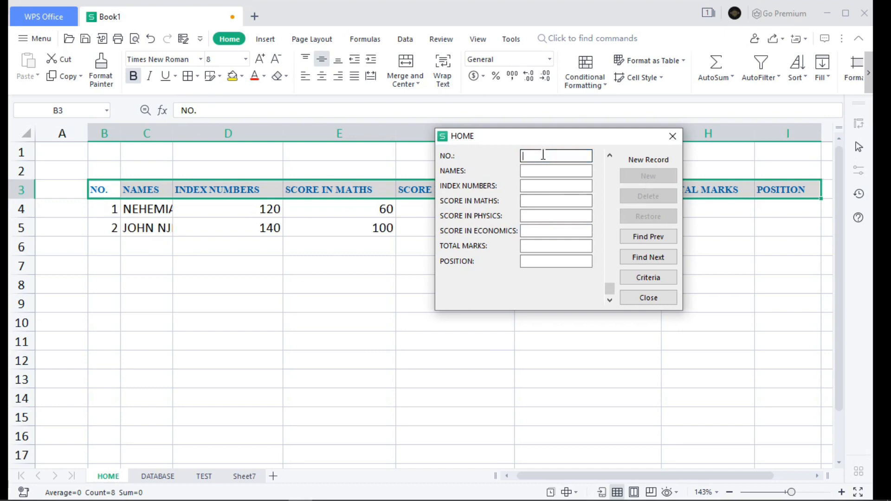
Step: Fill in number 3, the student's name and the index number for the third record in the data form
text(3)
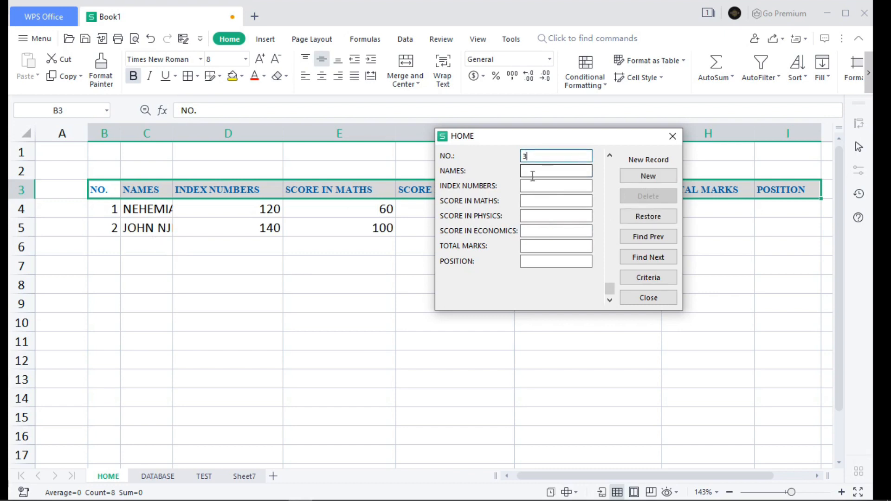
click(534, 172)
text(MERCY)
click(522, 187)
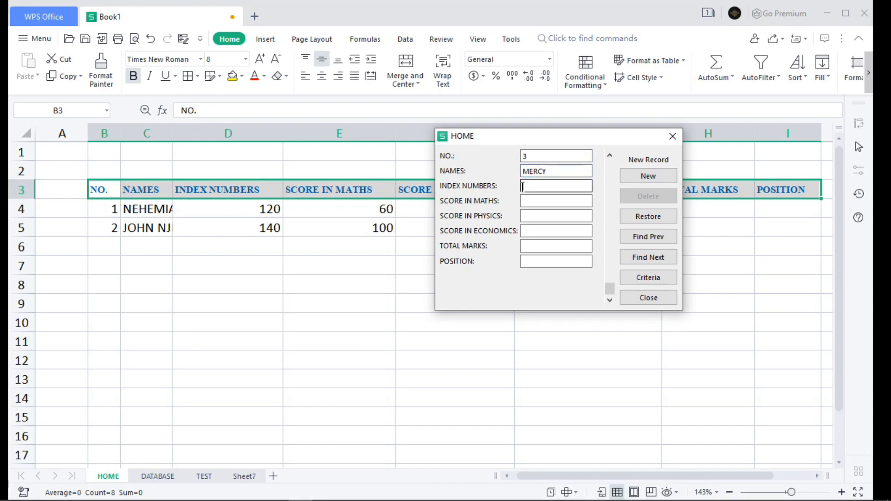
text(110)
Step: Enter scores of 88 in maths, 100 in physics and 60 in economics, and save the third student's record
click(531, 200)
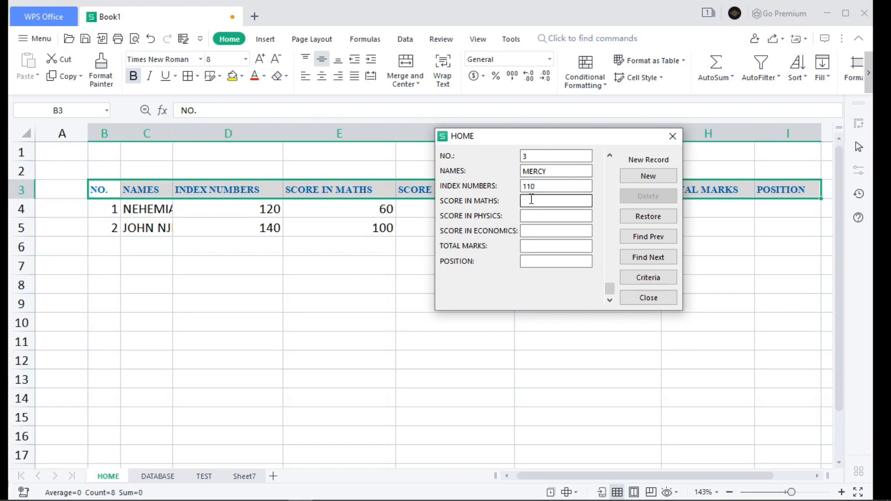
text(88)
click(544, 216)
text(100)
click(534, 234)
text(60)
key(Return)
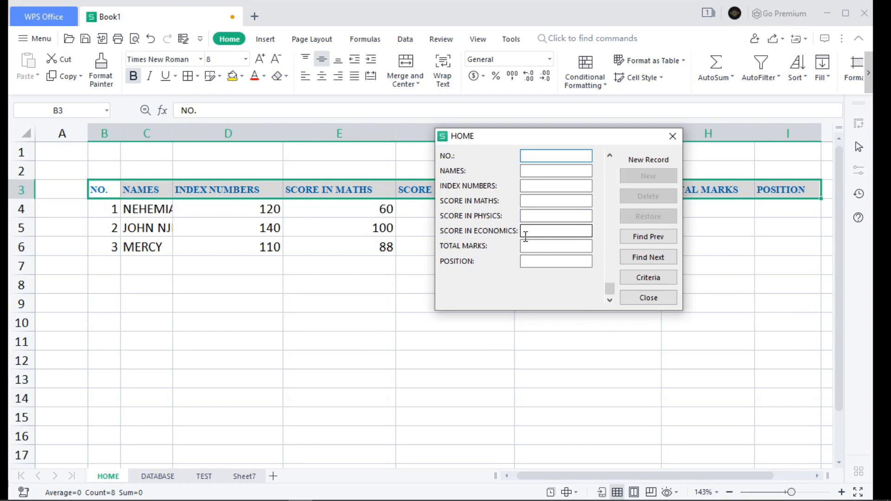
Step: Fill in number 4, the student's name and the index number for the fourth record in the data form
click(534, 157)
text(4)
click(538, 172)
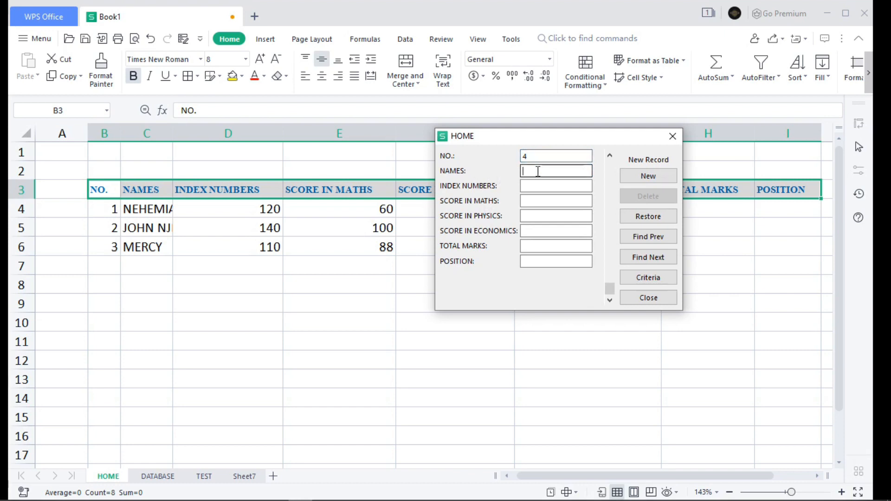
text(ABIGAIL)
click(530, 187)
text(150)
Step: Enter scores of 98 in maths, 55 in physics and 90 in economics, and save the fourth student's record
click(544, 201)
click(544, 200)
text(98)
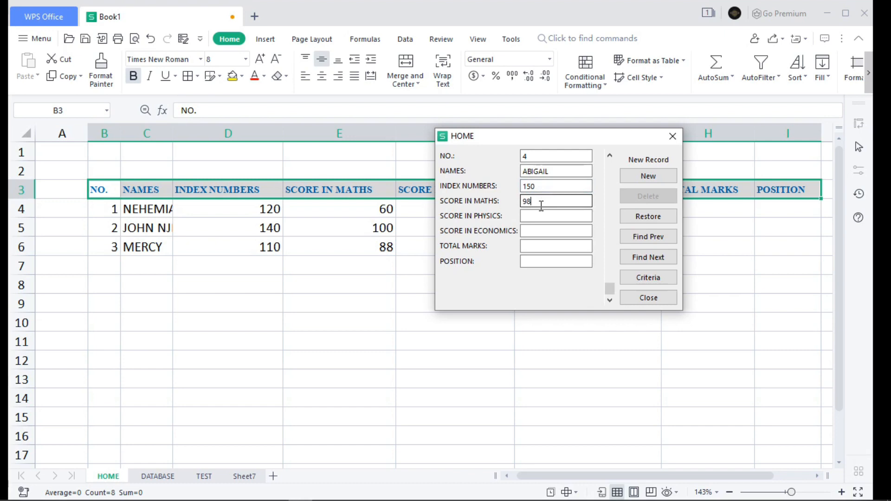
click(536, 214)
text(55)
click(541, 230)
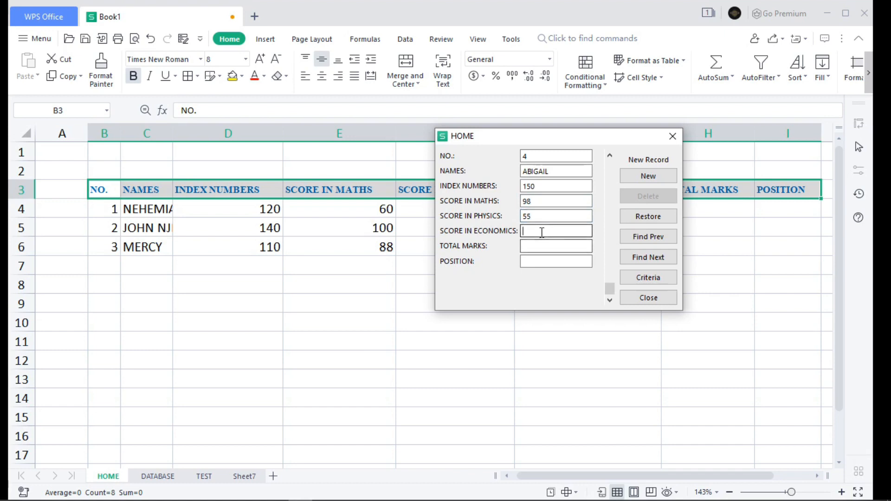
text(90)
key(Return)
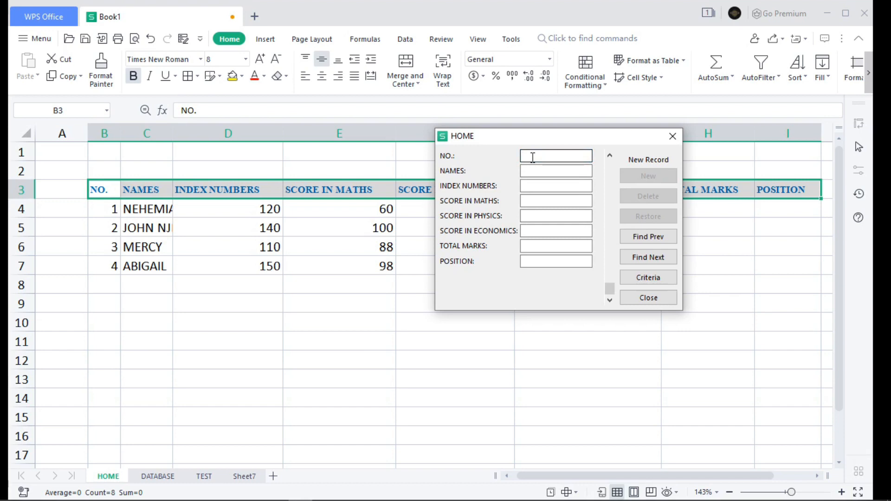
text(JAMES)
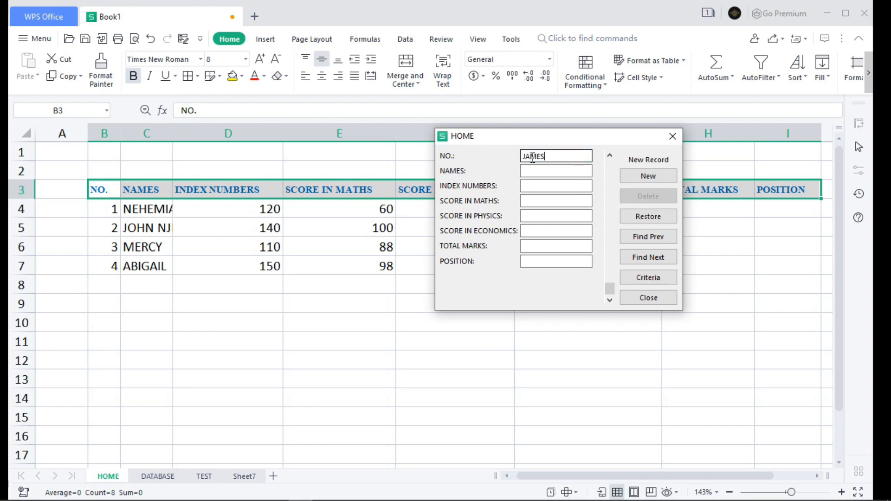
key(Tab)
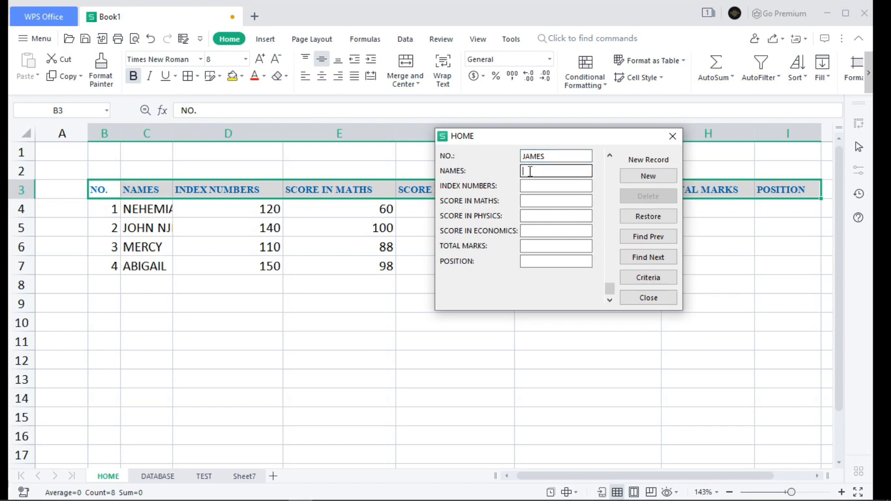
click(552, 158)
key(BackSpace)
key(BackSpace)
key(BackSpace)
key(BackSpace)
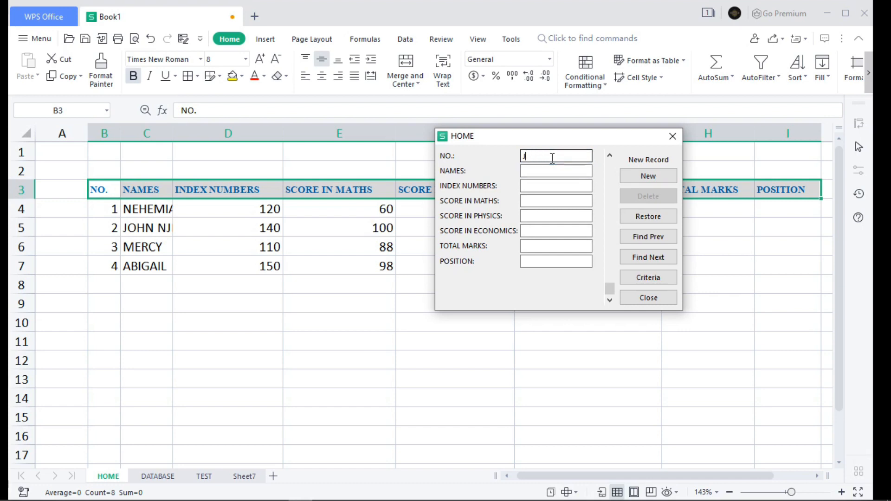
key(BackSpace)
Step: Fill in number 5, the student's name and the index number for the fifth record in the data form
text(5)
click(547, 171)
text(JAMES)
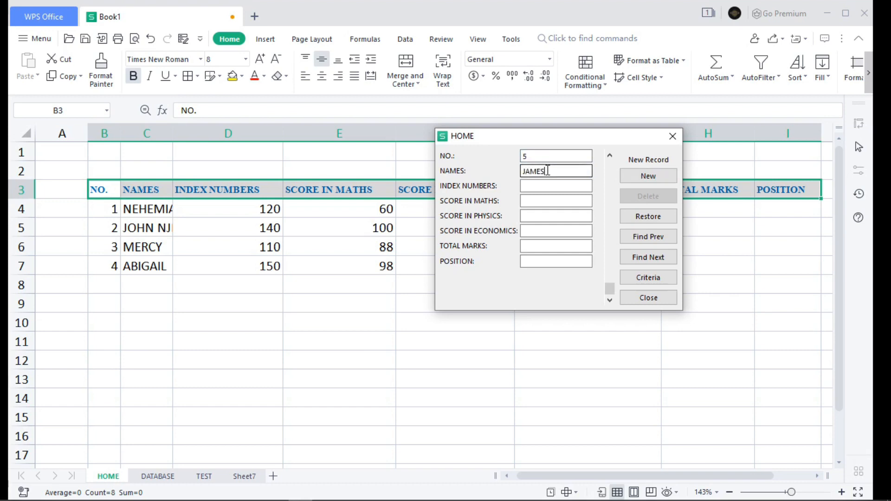
click(539, 186)
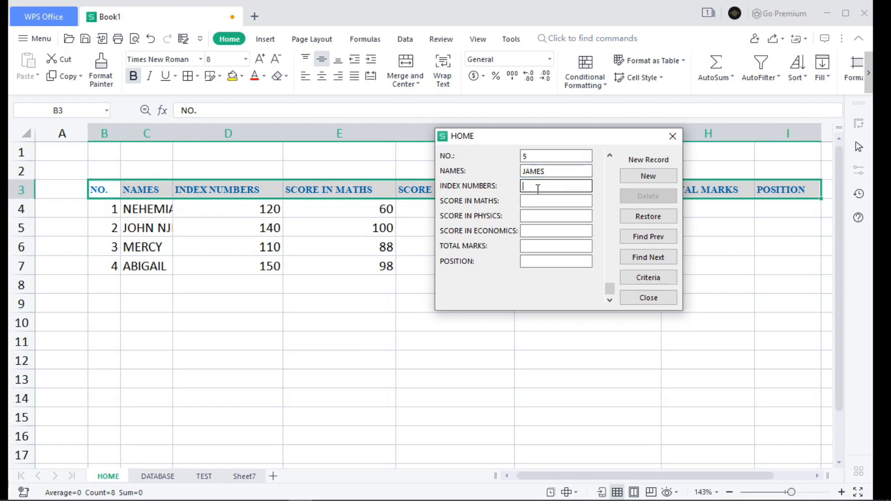
text(168)
Step: Enter scores of 70 in maths, 100 in physics and 80 in economics, save the fifth record and close the data form
click(534, 198)
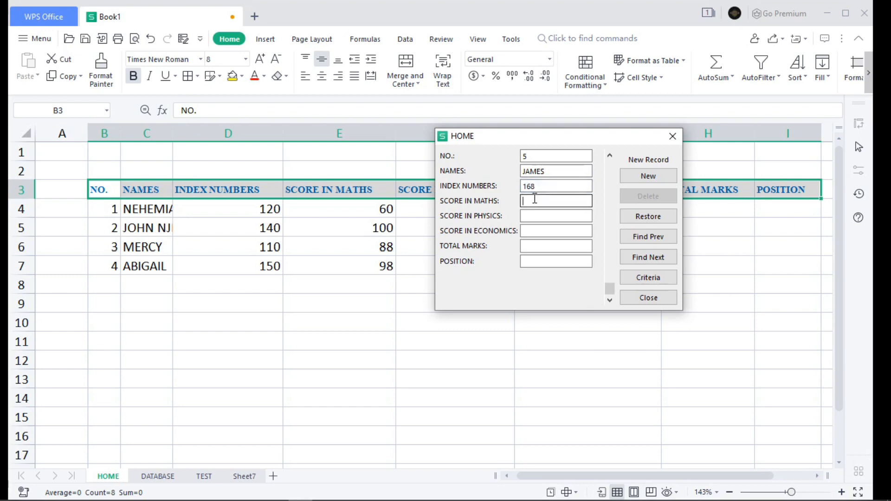
text(70)
click(532, 216)
text(100)
click(531, 231)
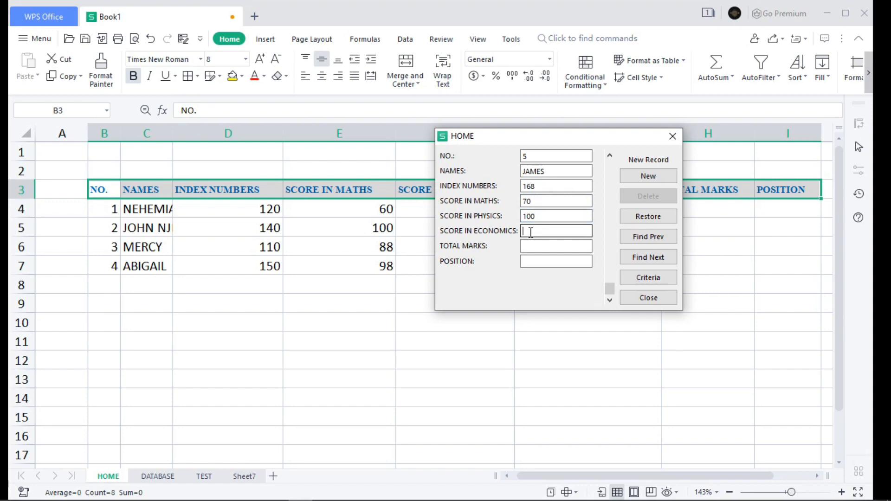
text(80)
key(Return)
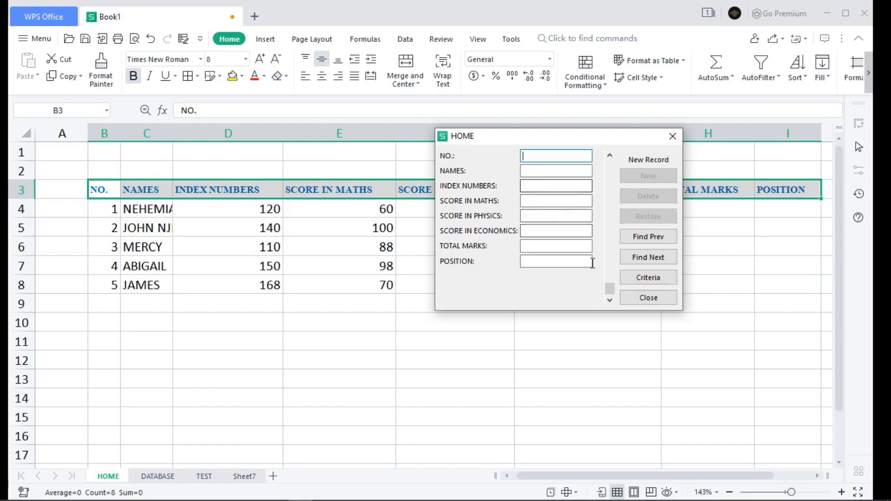
click(642, 300)
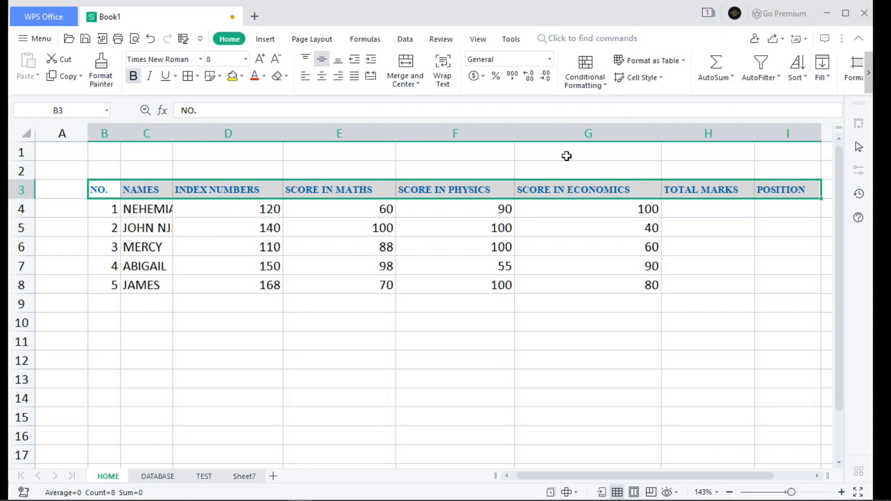
Step: Autofit the widths of columns B to I to their contents and deselect them
click(781, 132)
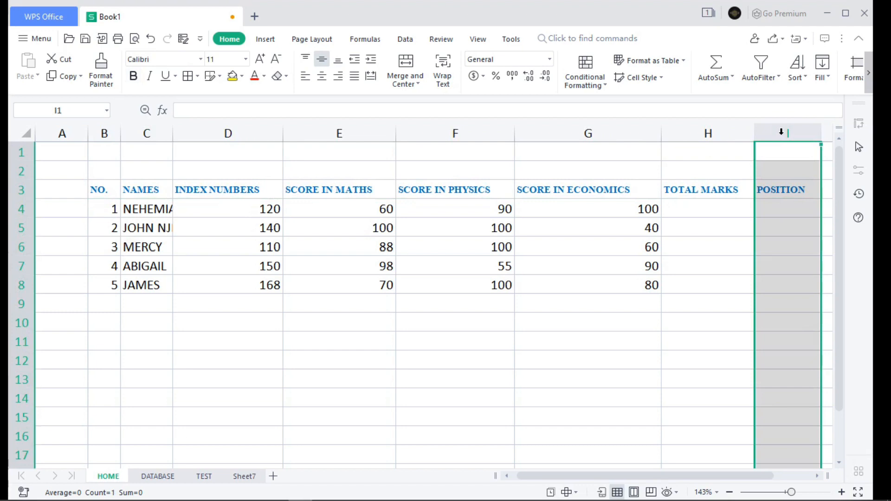
key(ctrl+shift+Left)
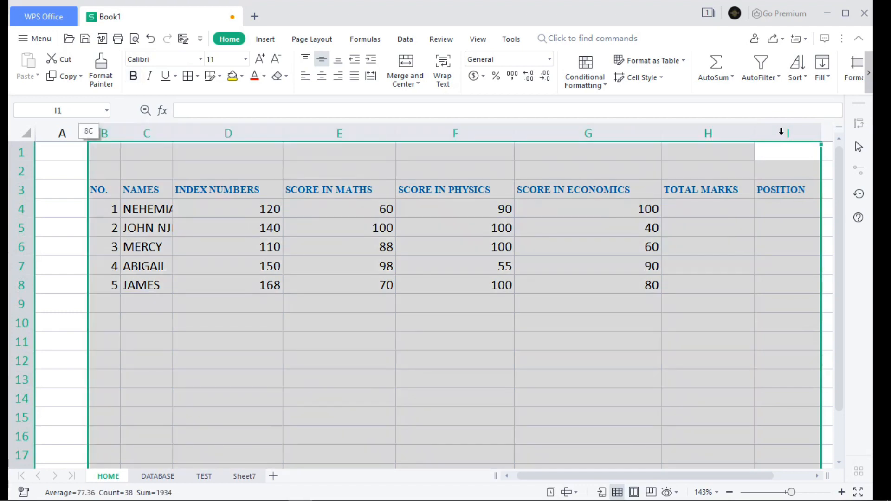
double_click(662, 133)
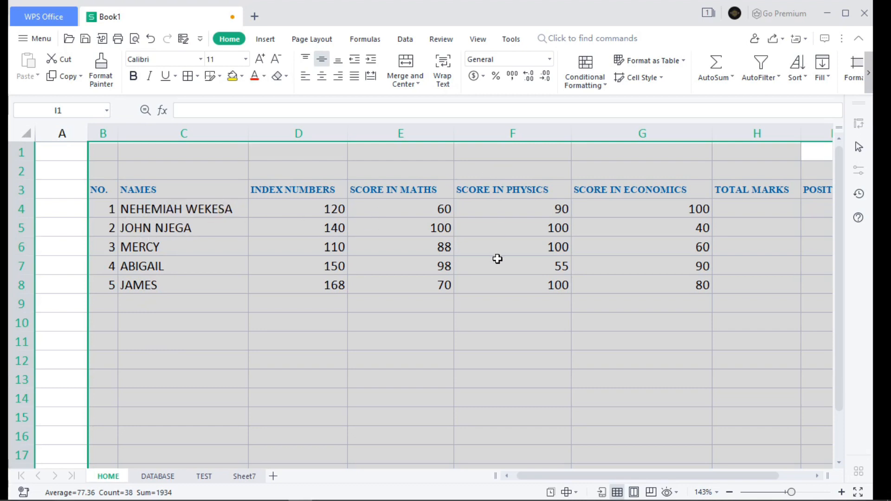
scroll(499, 258, down, 1)
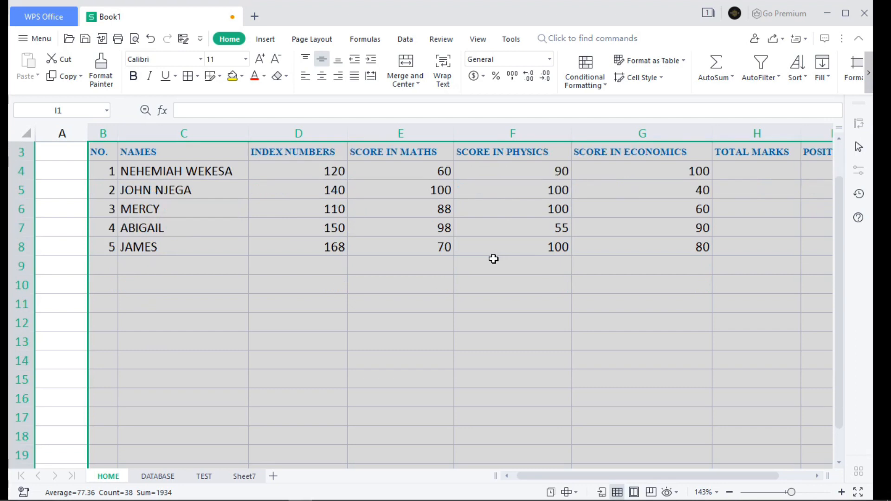
click(465, 268)
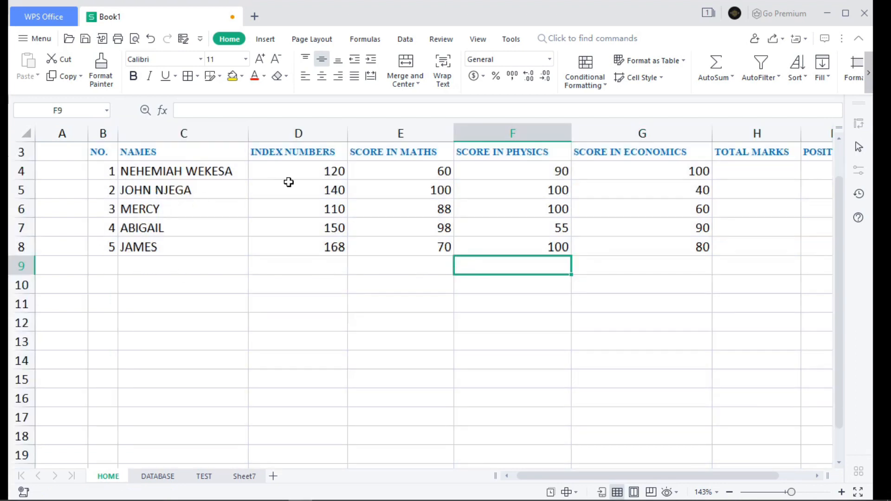
Step: Enter number 6, the student's name and the index number directly in cells B9:D9
click(112, 264)
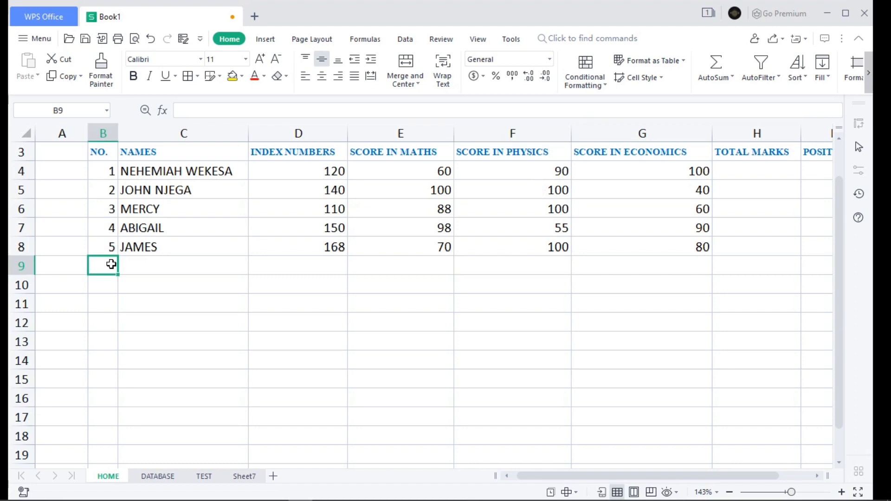
text(6)
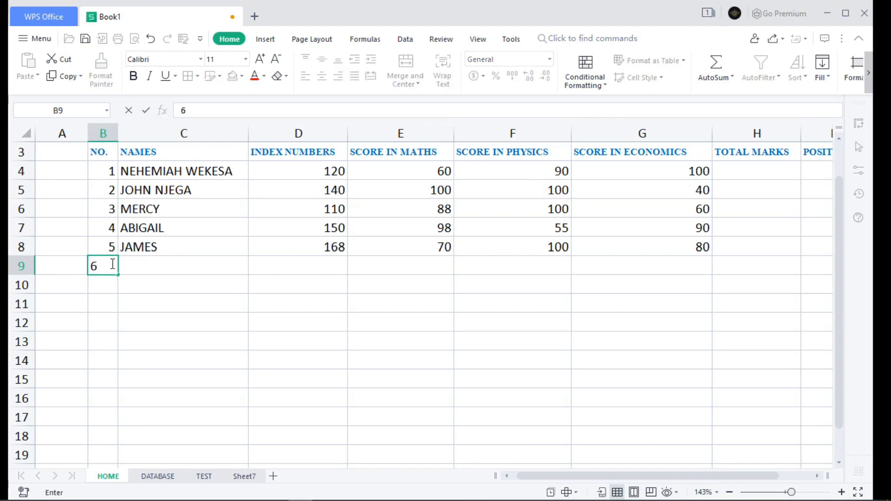
click(141, 268)
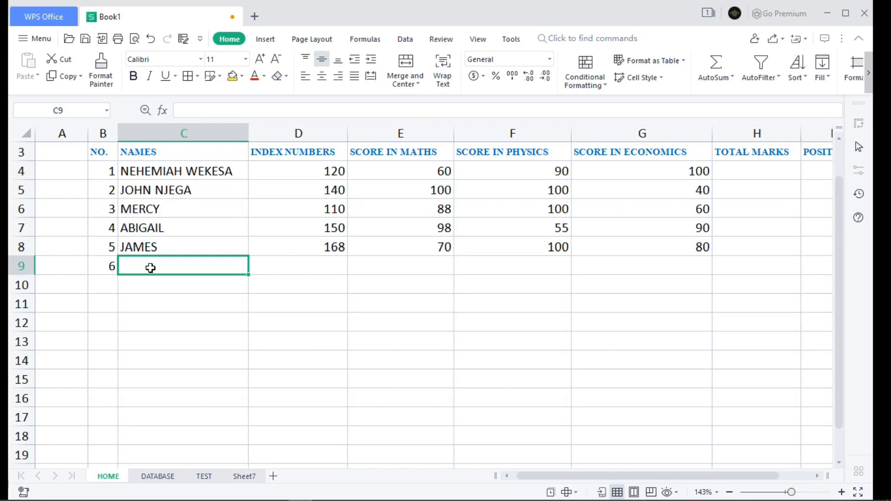
text(KAMAU)
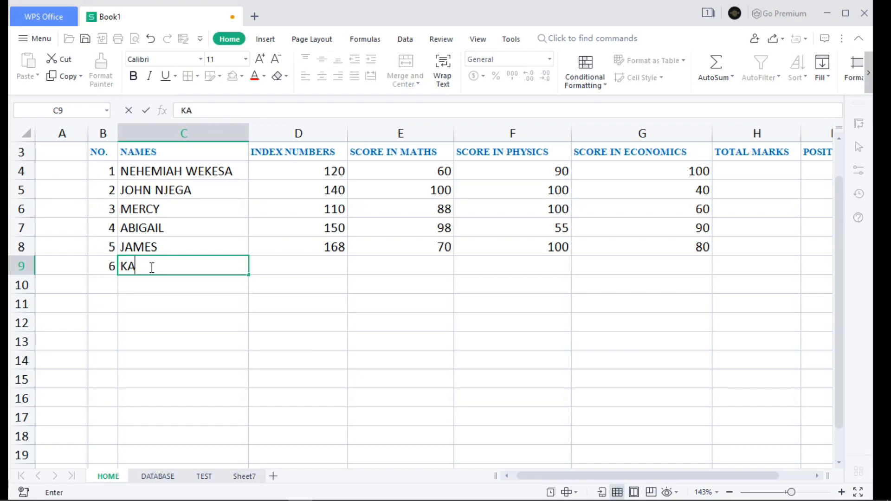
click(291, 265)
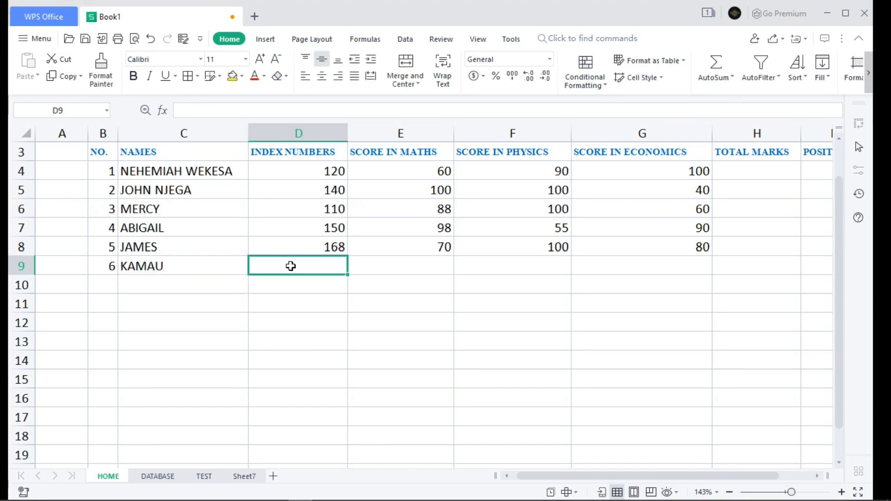
text(111)
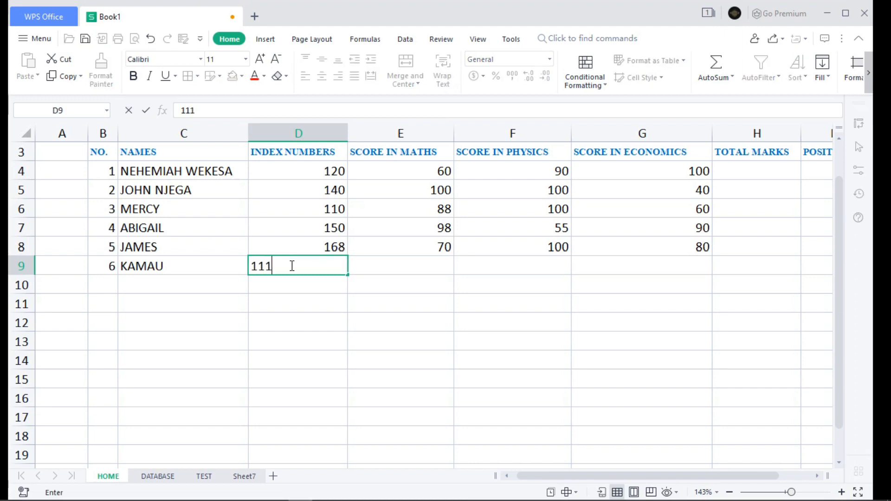
Step: Enter the sixth student's scores in row 9: 20 in maths, 40 in physics and 50 in economics
click(424, 268)
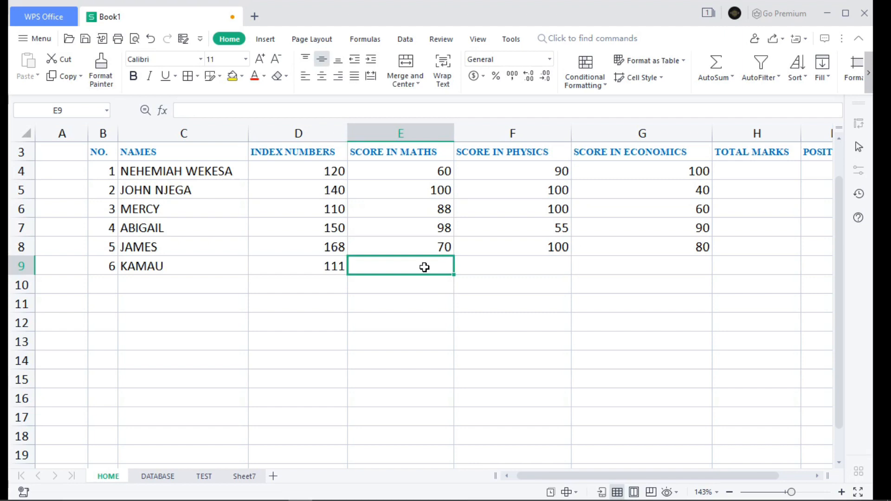
text(10)
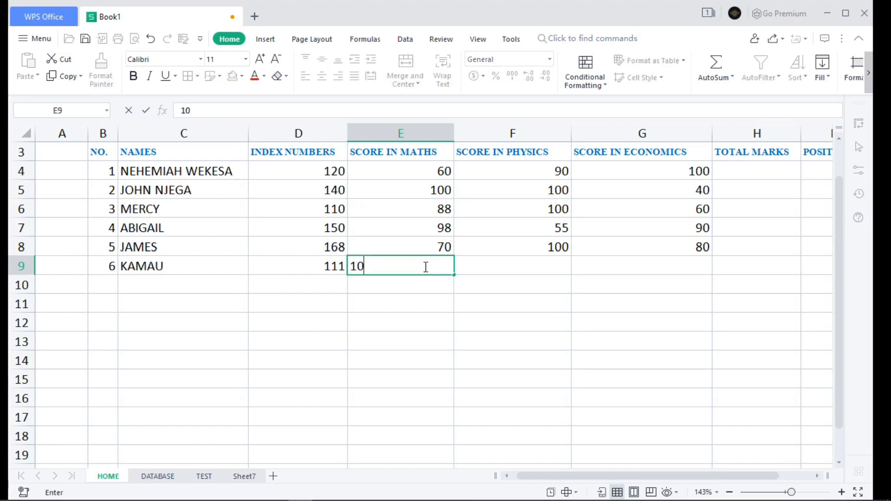
key(BackSpace)
key(BackSpace)
text(20)
click(524, 267)
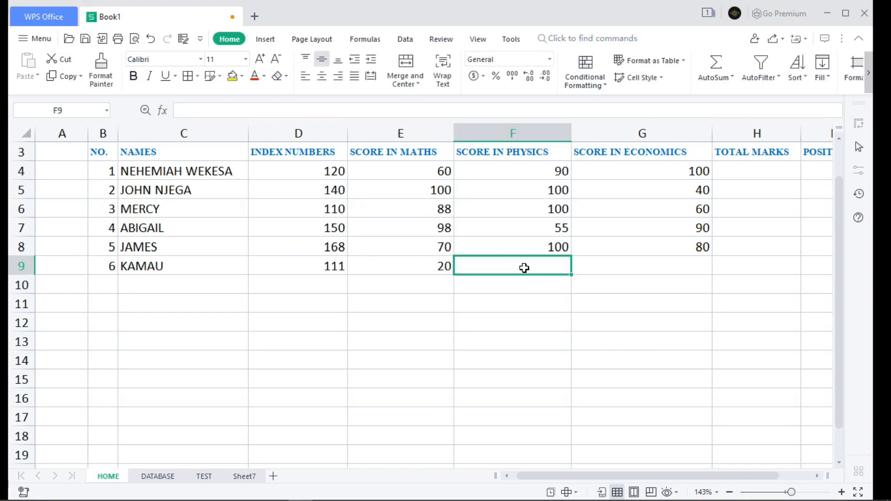
text(40)
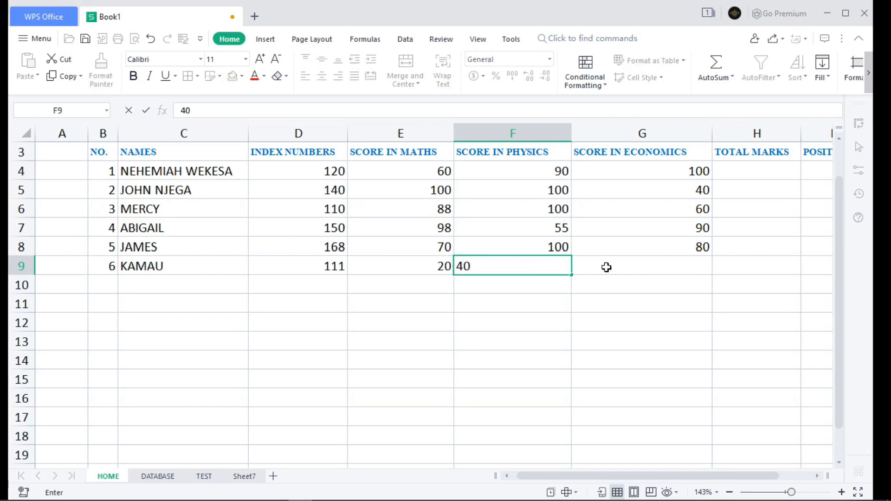
click(629, 268)
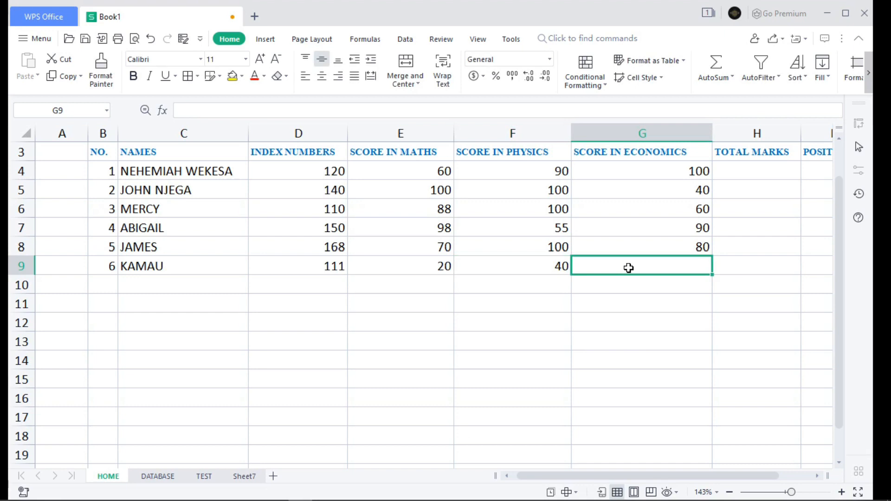
text(50)
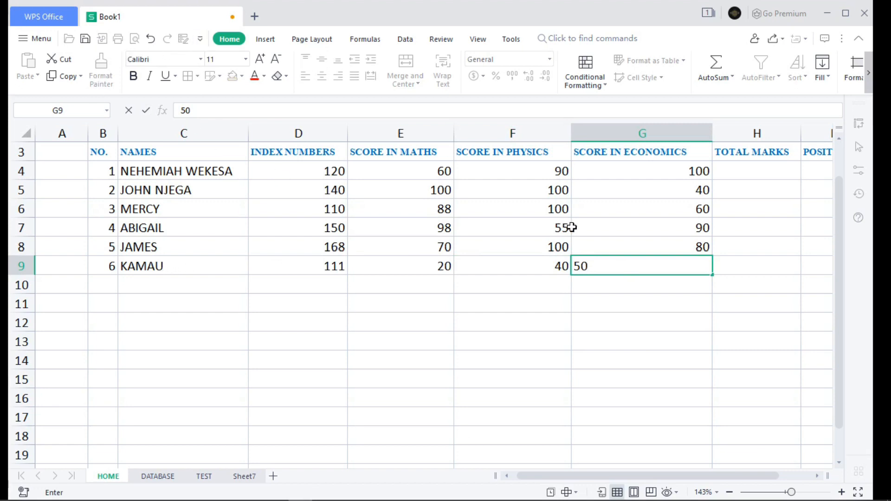
click(734, 269)
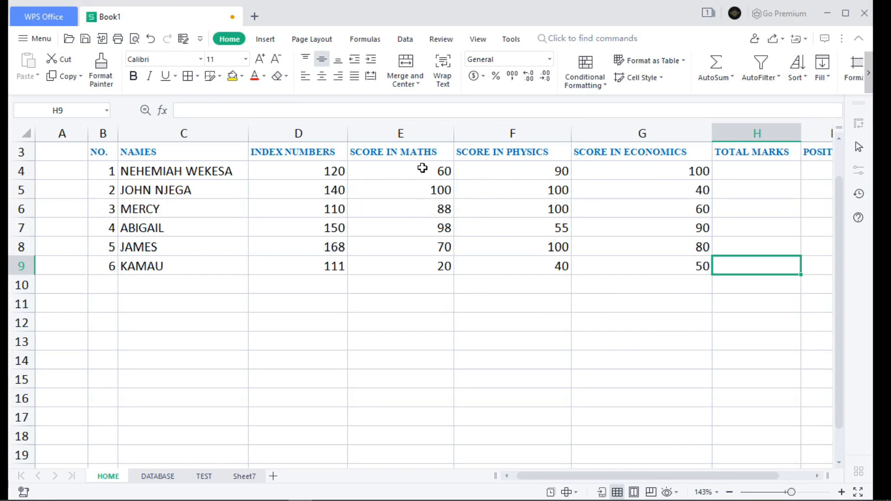
Step: Total the first student's three scores in H4 with the formula =SUM(E4,F4,G4)
click(739, 171)
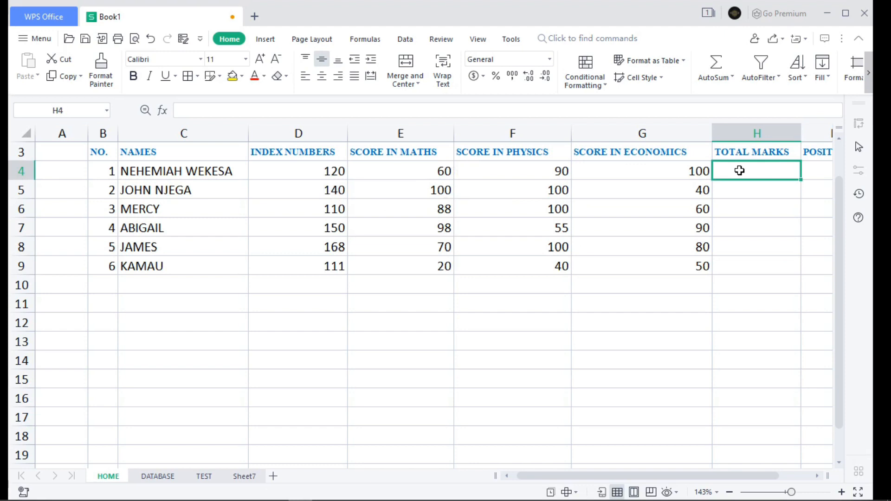
text(=)
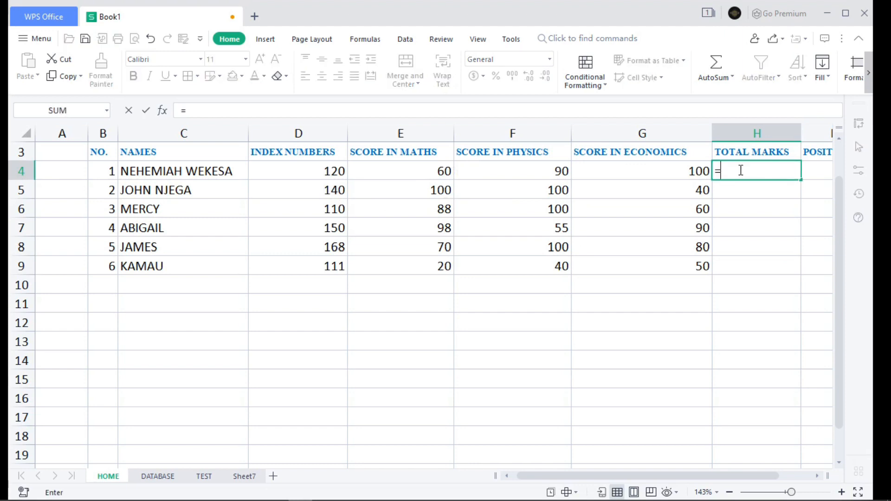
text(SUM)
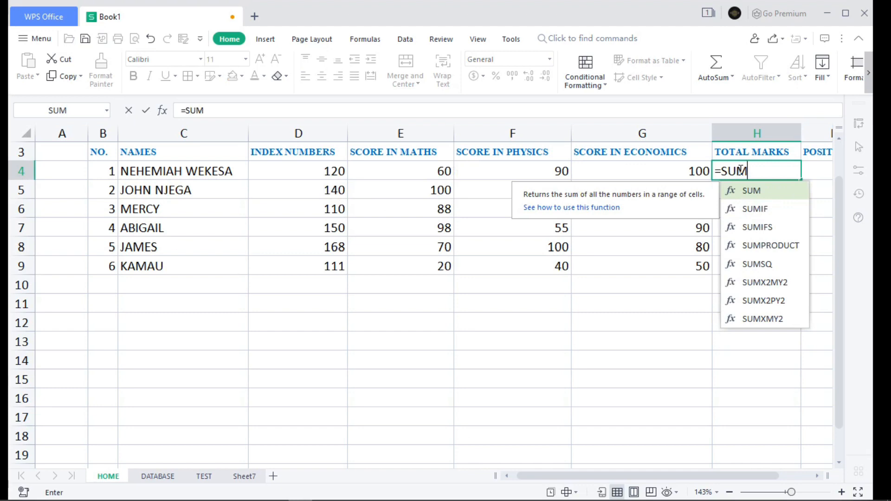
double_click(756, 194)
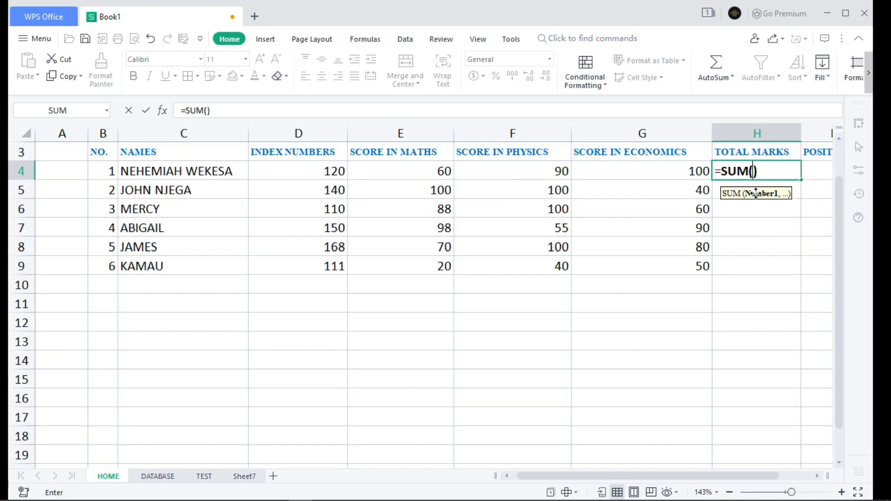
click(397, 175)
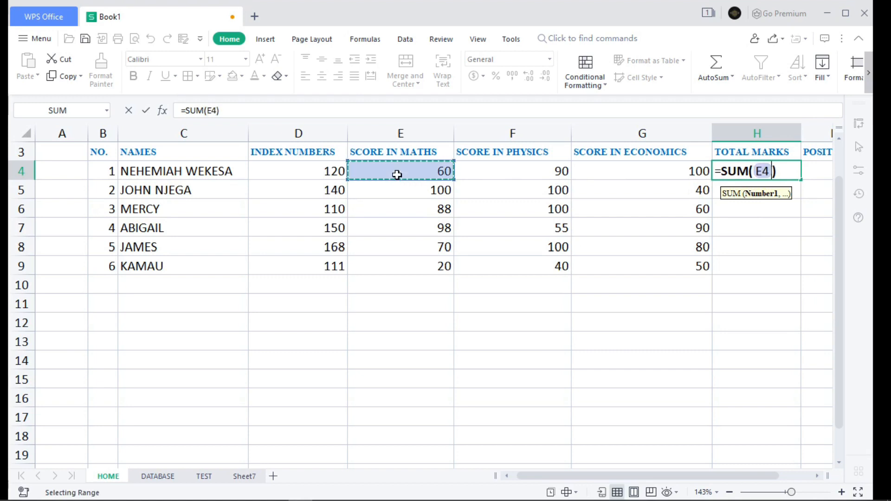
text(,)
click(483, 171)
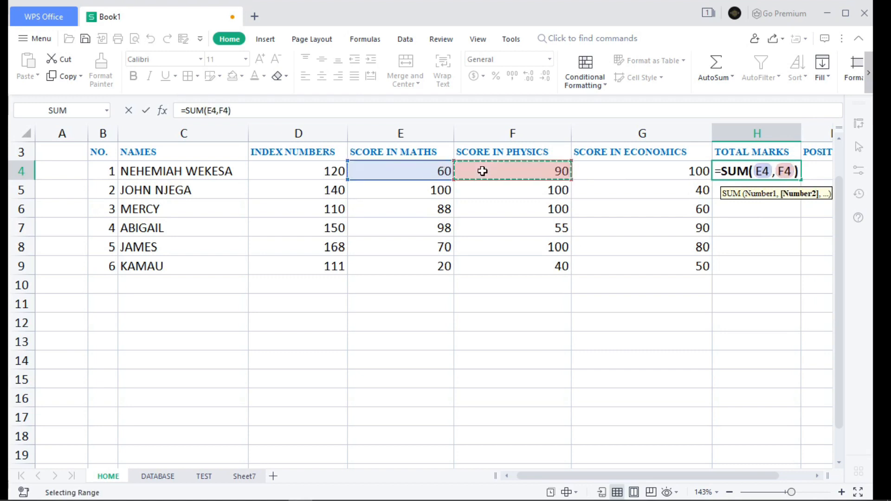
text(,)
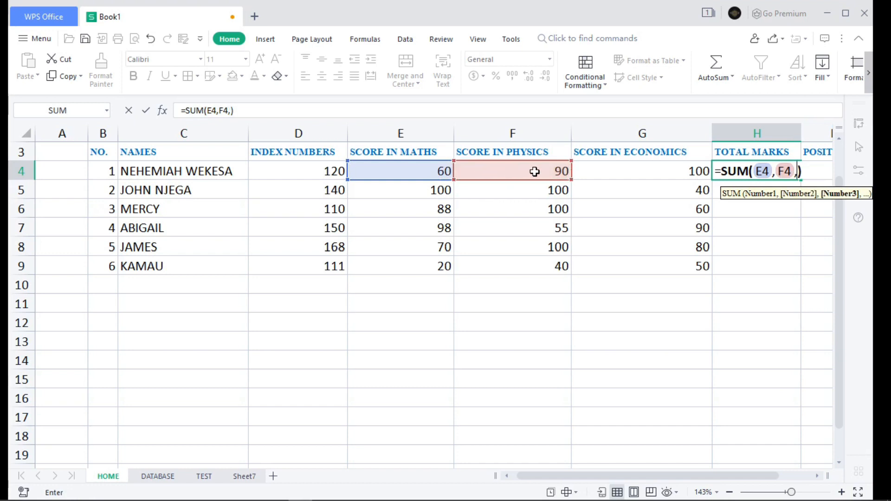
click(607, 167)
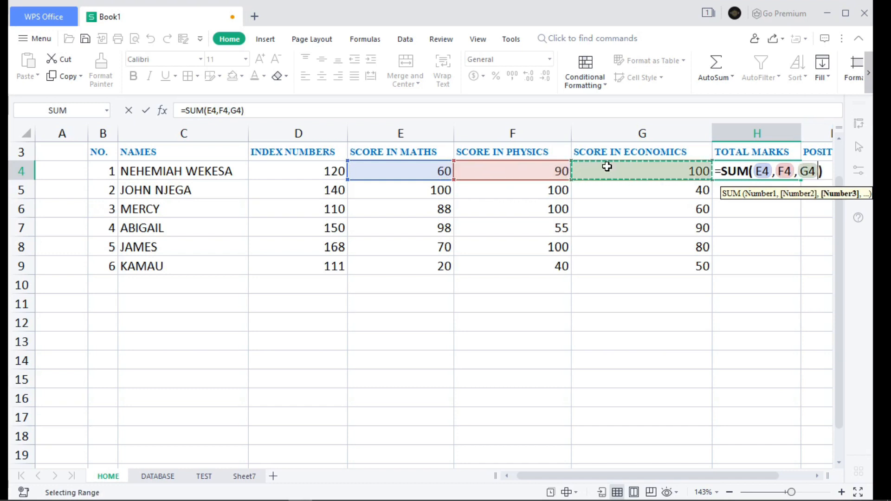
key(Return)
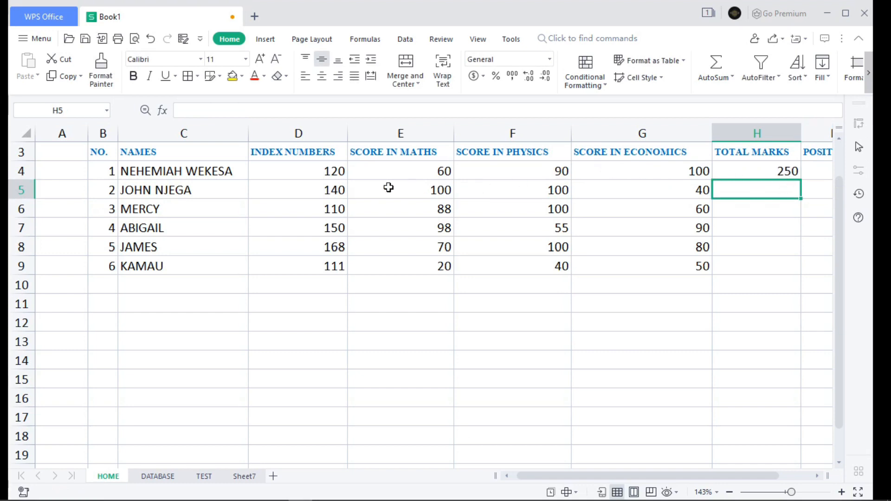
Step: Replace the total marks formula in H4 with the range version =SUM(E4:G4)
double_click(770, 171)
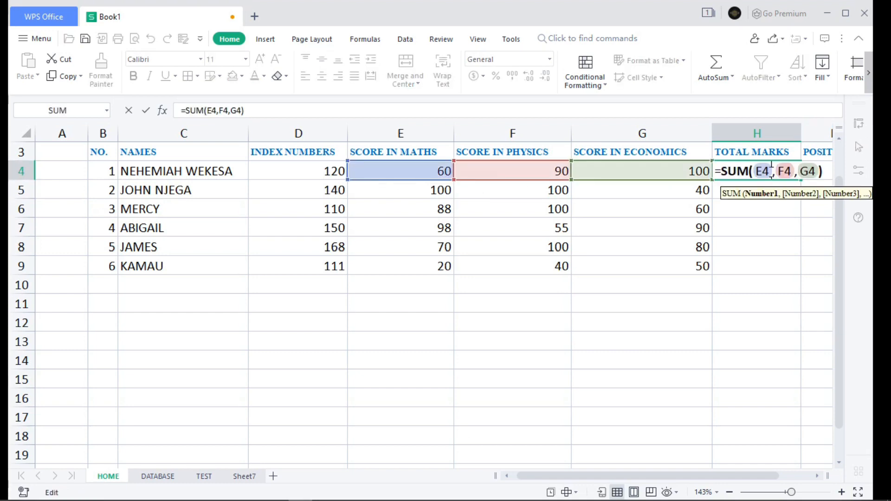
key(Delete)
key(Delete)
key(Delete)
key(Delete)
key(Delete)
key(Delete)
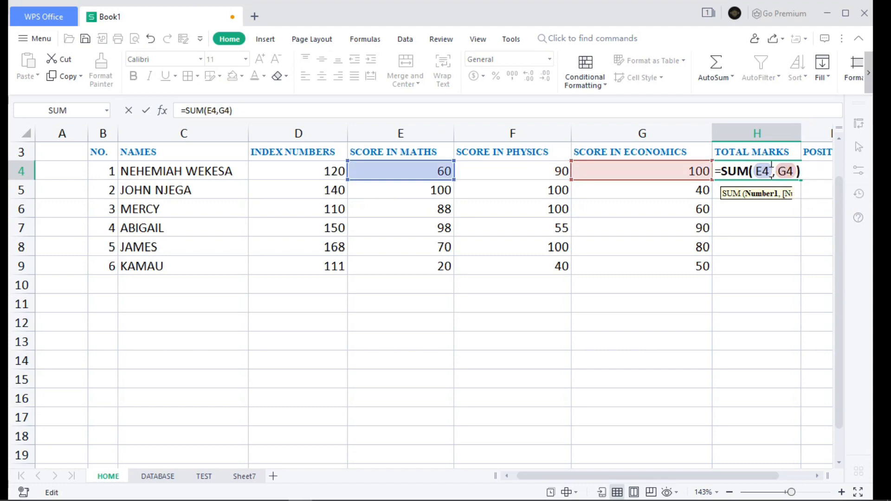
key(Delete)
key(Delete)
key(Delete)
key(BackSpace)
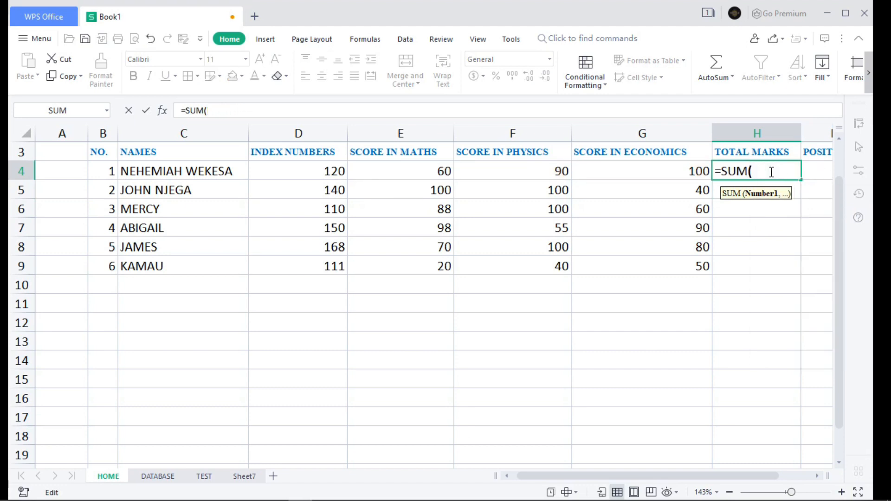
key(BackSpace)
key(BackSpace)
key(BackSpace)
key(BackSpace)
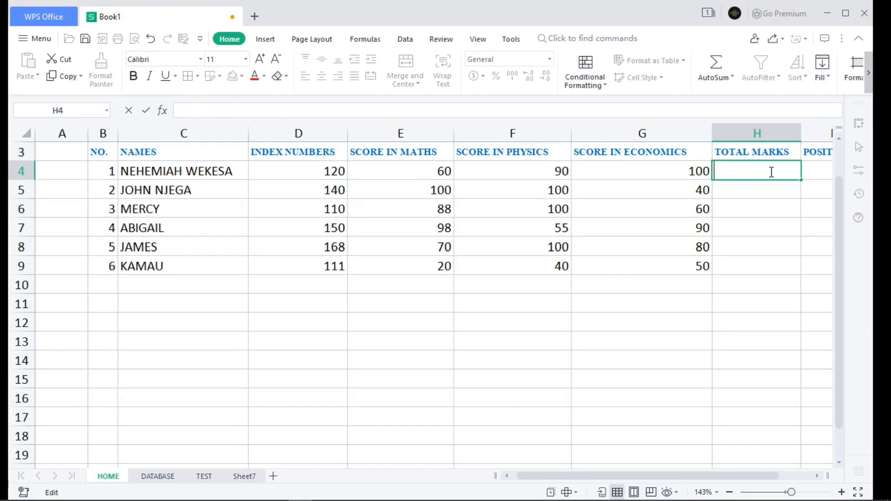
text(=)
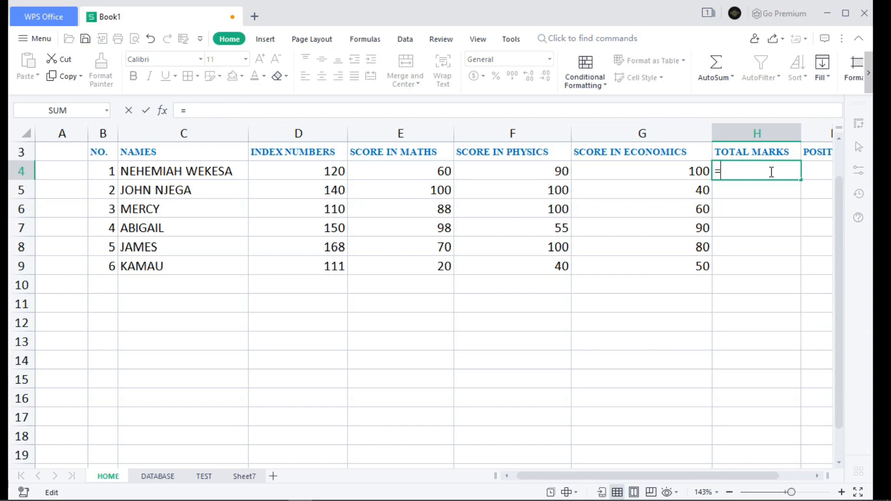
text(S)
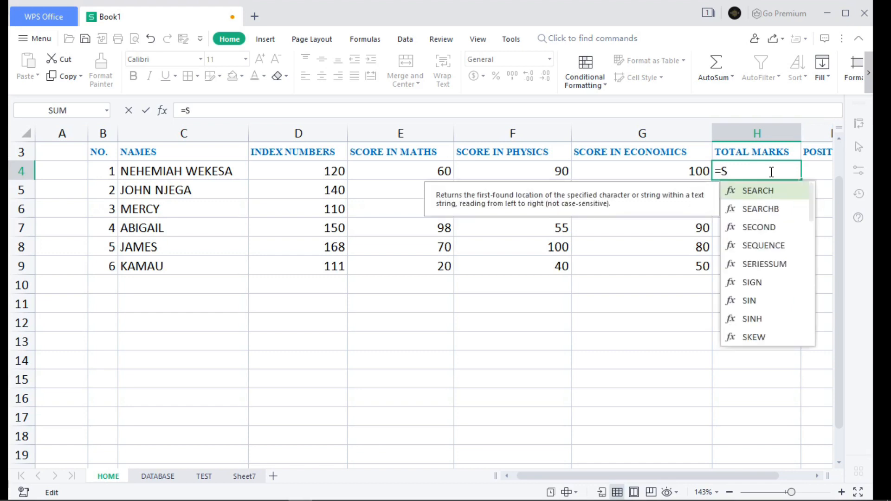
text(UM()
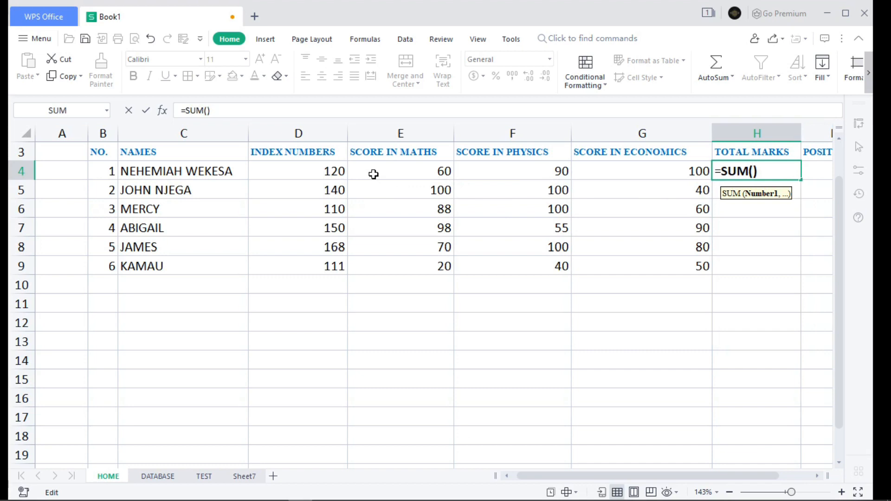
drag(379, 171, 588, 166)
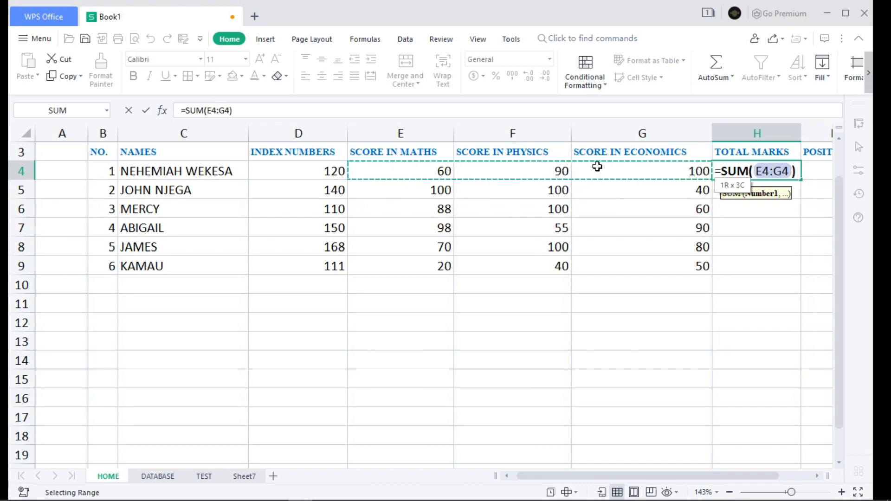
drag(598, 168, 599, 168)
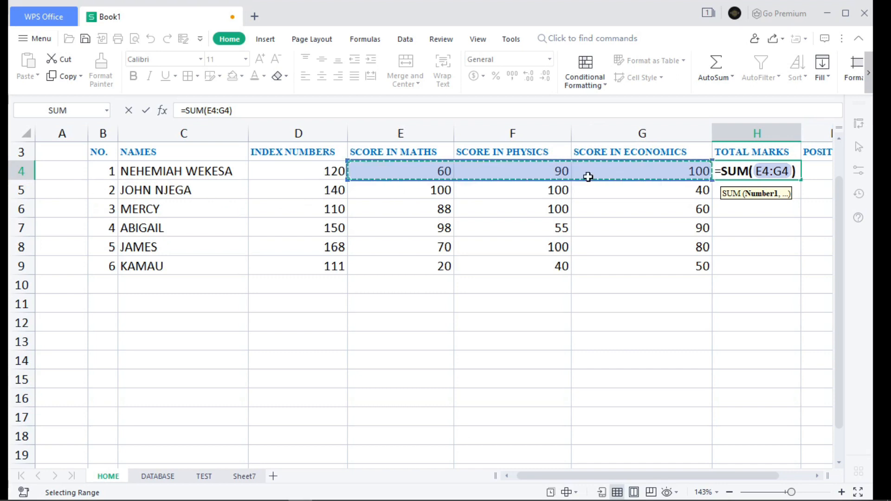
key(Return)
Step: Fill the total marks formula from H4 down to H9 for the remaining students
click(765, 176)
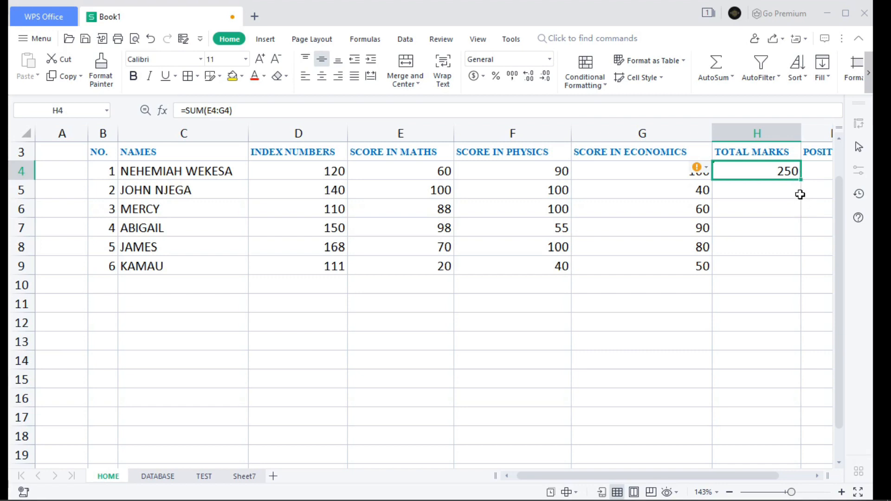
drag(800, 179, 788, 268)
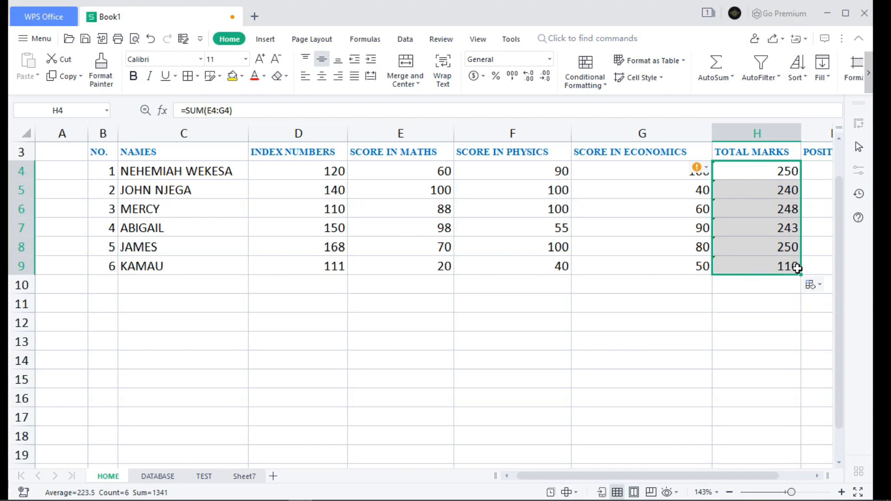
Step: Custom sort the range C3:I9, with headers, by the values in TOTAL MARKS from Largest to Smallest
drag(708, 475, 725, 473)
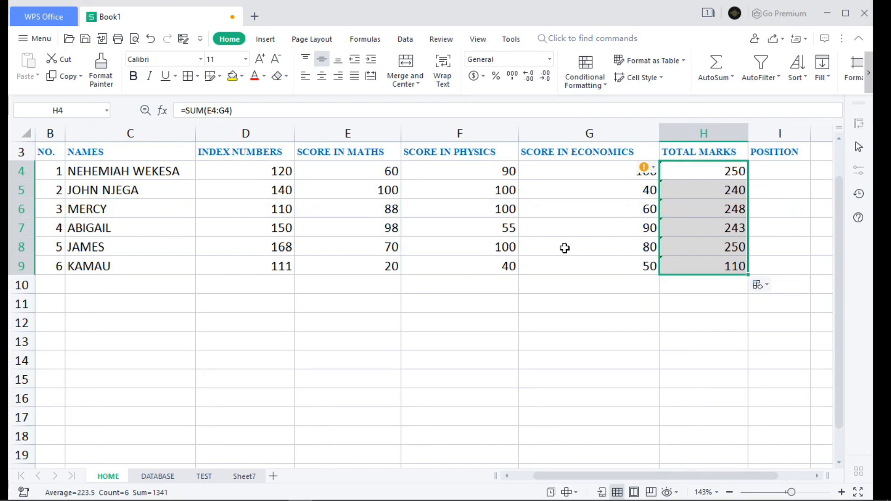
drag(784, 270, 29, 154)
drag(23, 157, 128, 156)
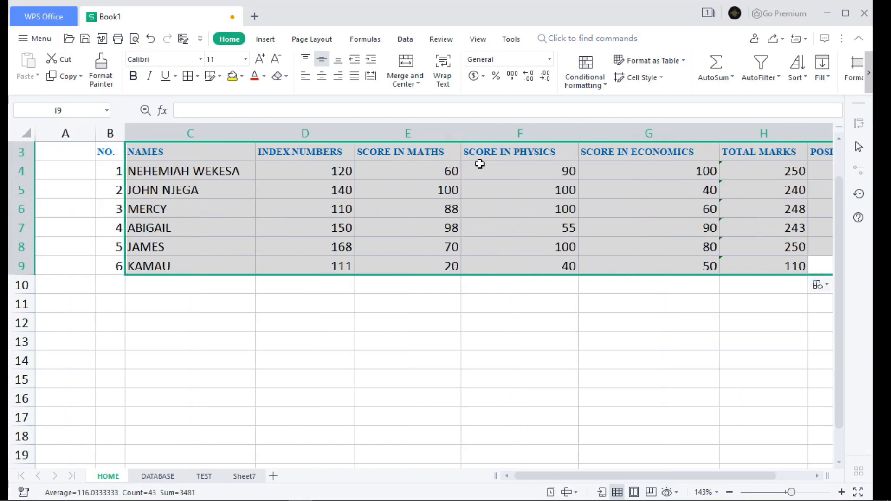
click(807, 78)
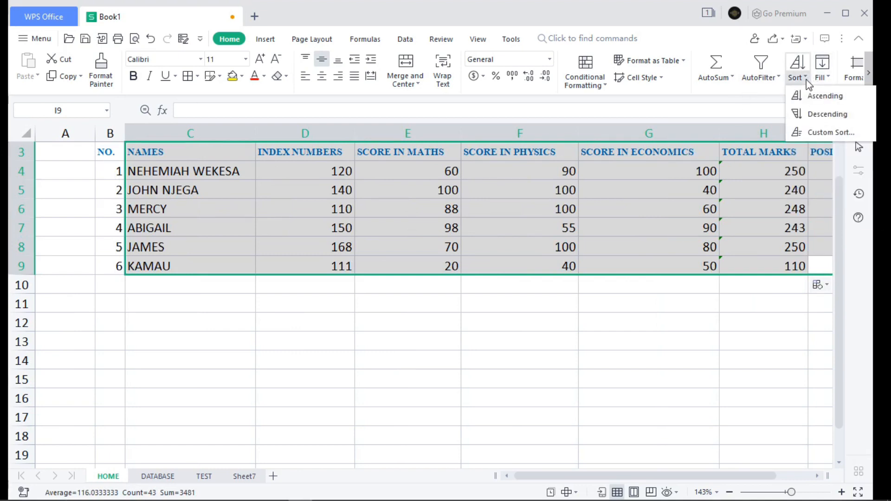
click(825, 134)
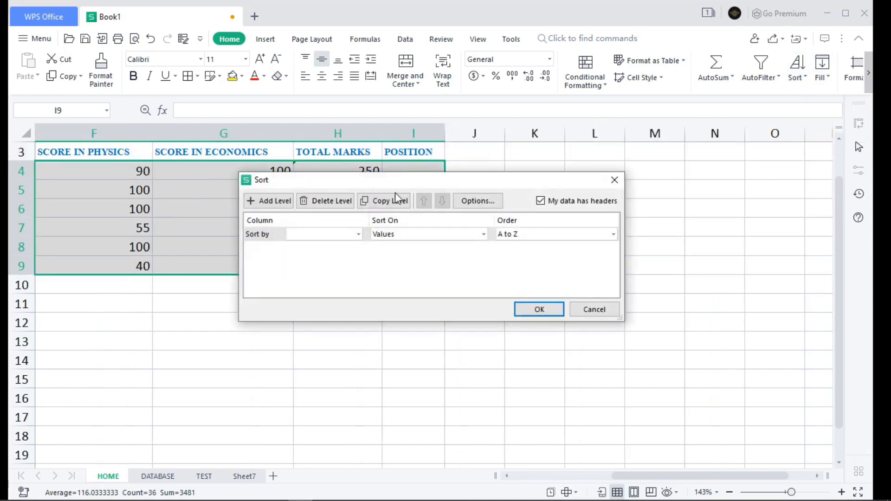
click(360, 235)
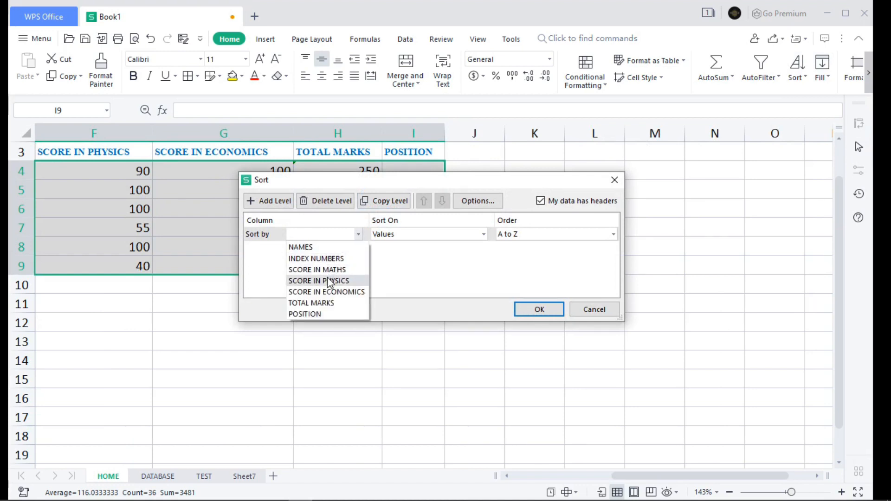
click(326, 304)
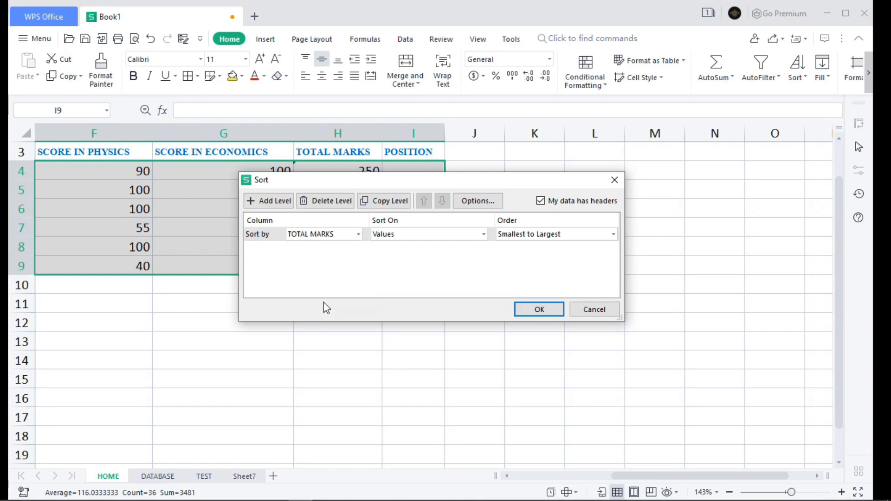
click(613, 234)
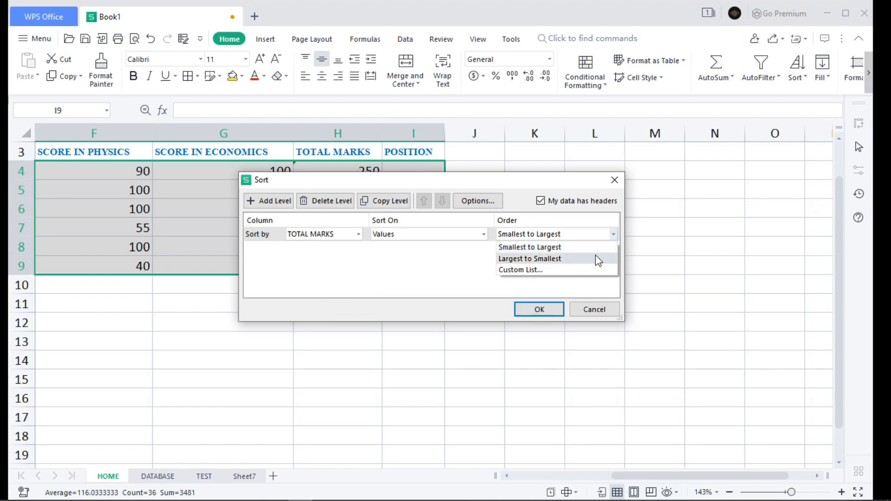
click(580, 262)
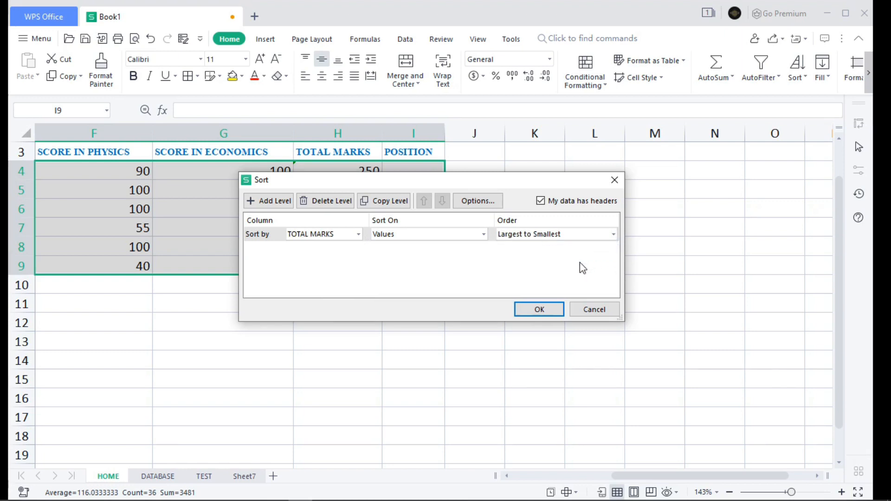
click(538, 309)
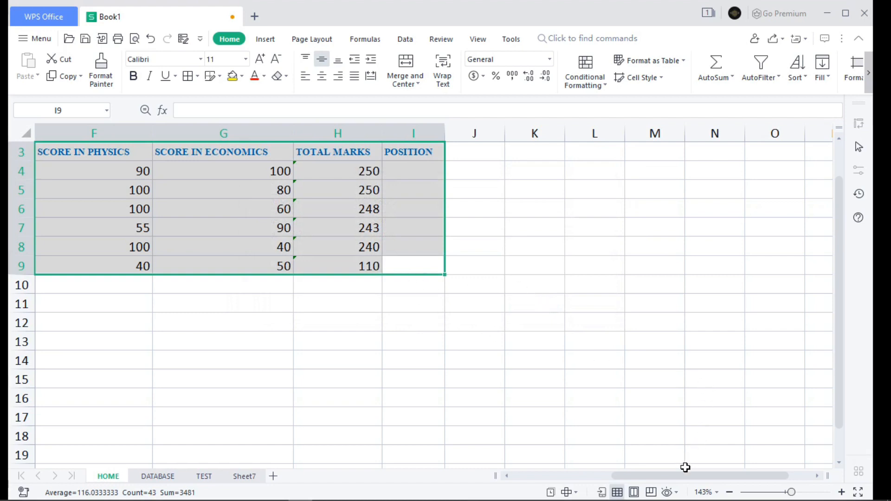
Step: Enter the bold label MEAN SCORE in C10, below the last student's name
drag(682, 476, 593, 478)
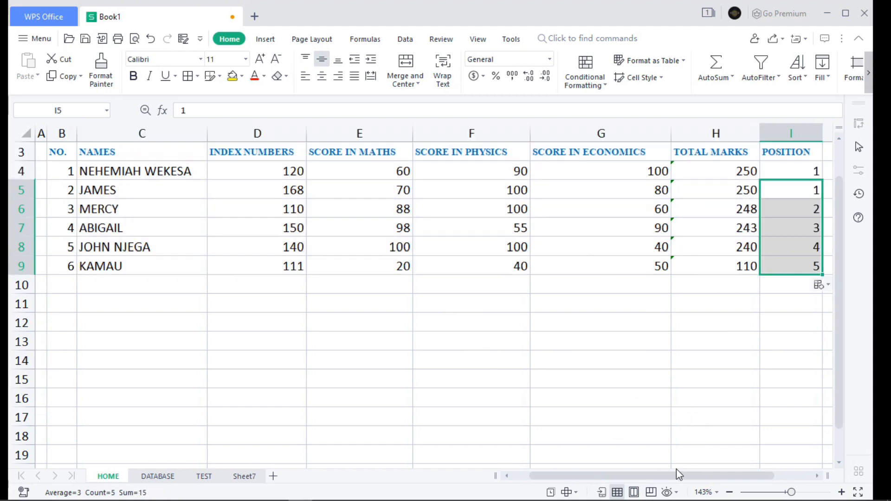
drag(670, 476, 638, 478)
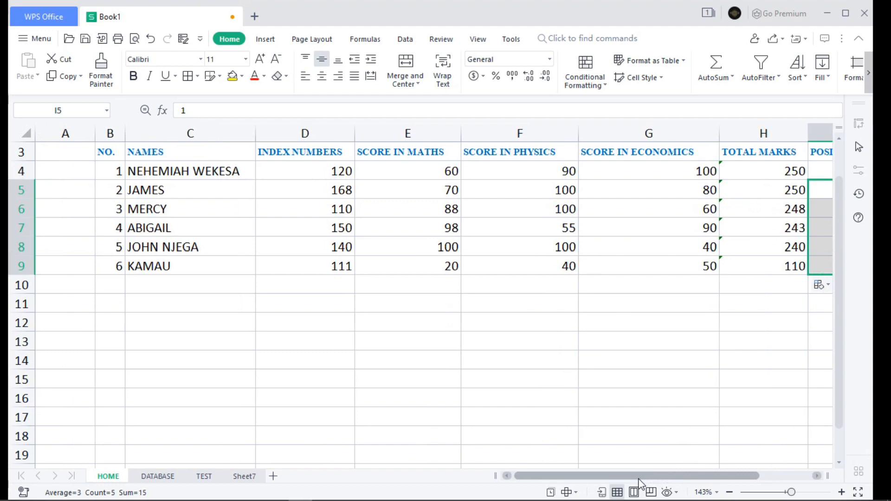
double_click(139, 288)
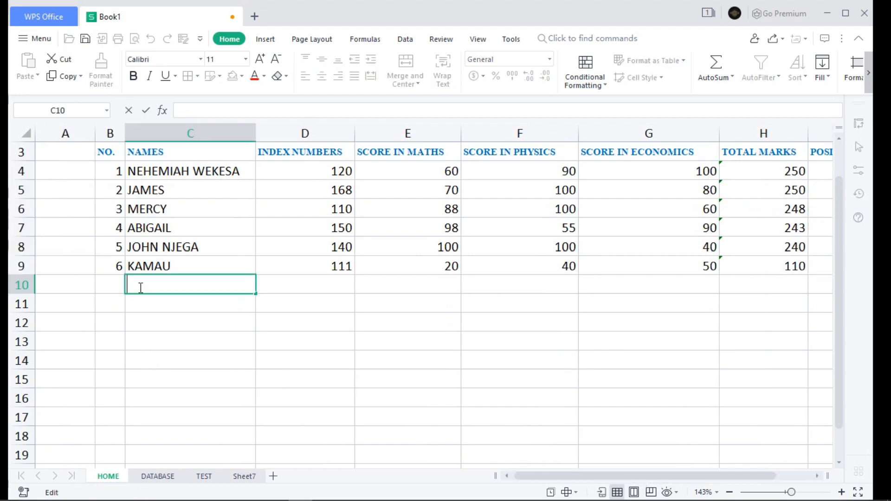
key(ctrl+b)
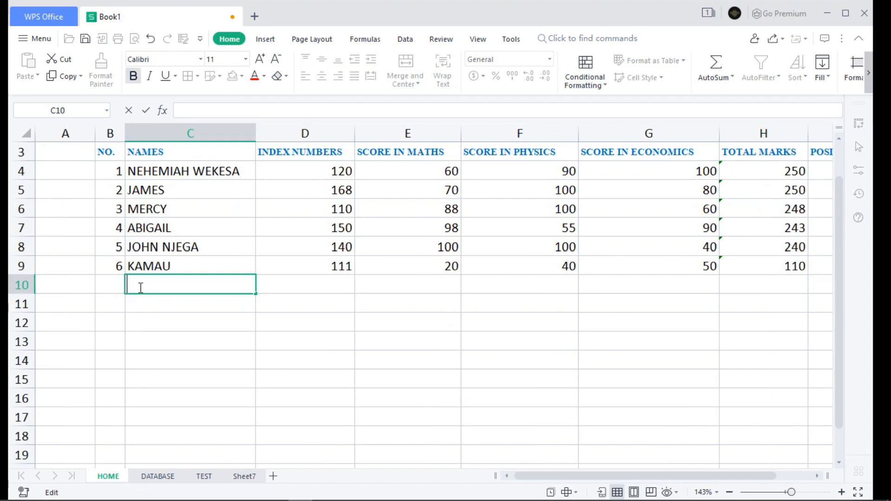
text(MEAN)
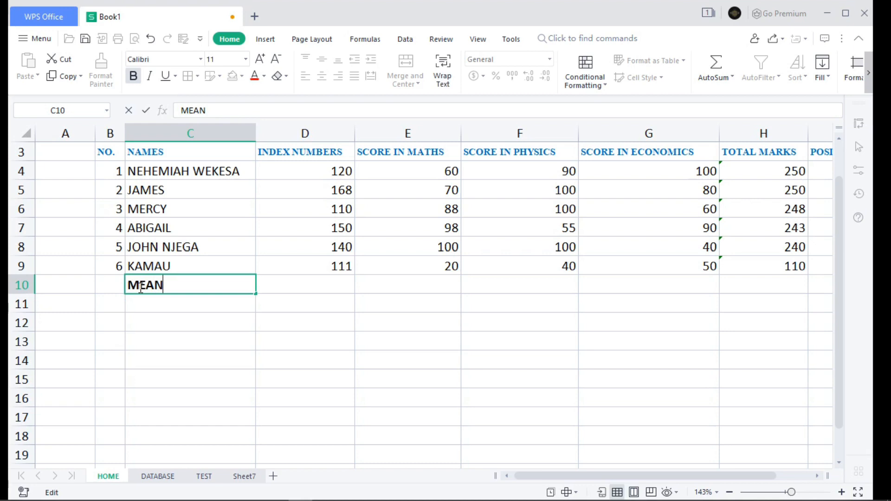
text( SCORE)
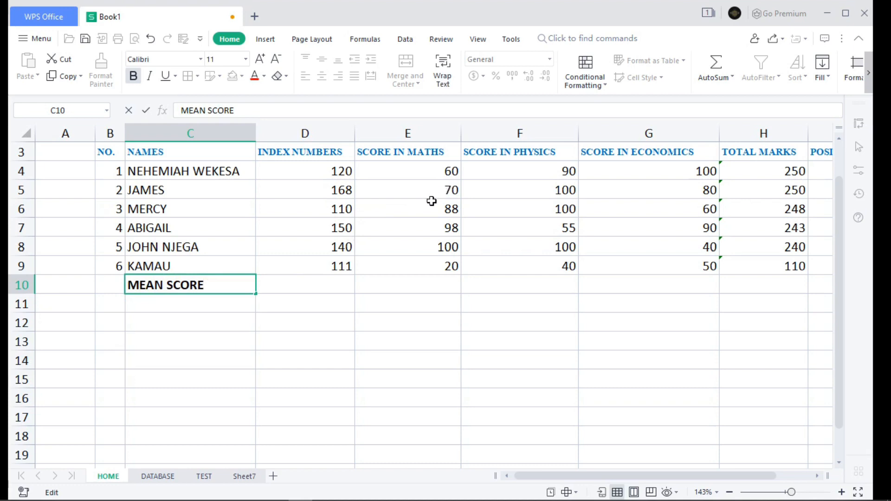
Step: Calculate the mean maths score in E10 with the formula =AVERAGE(E4:E9)
click(390, 288)
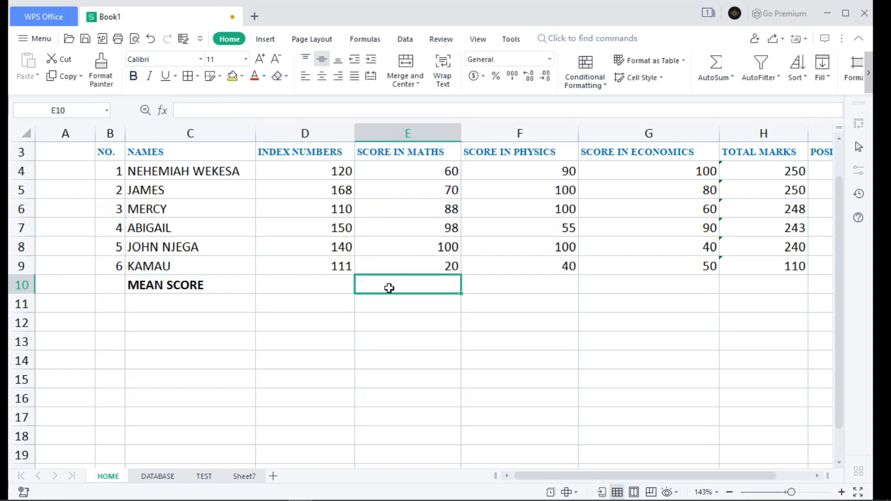
text(=)
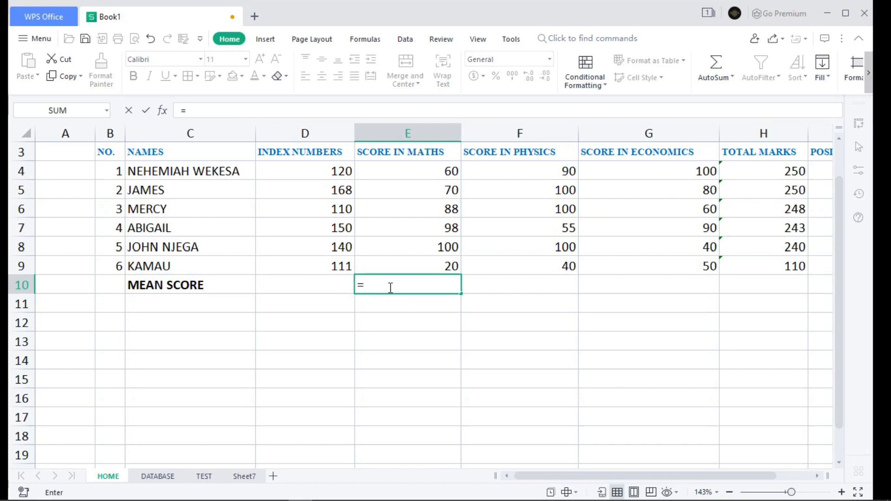
text(EVE)
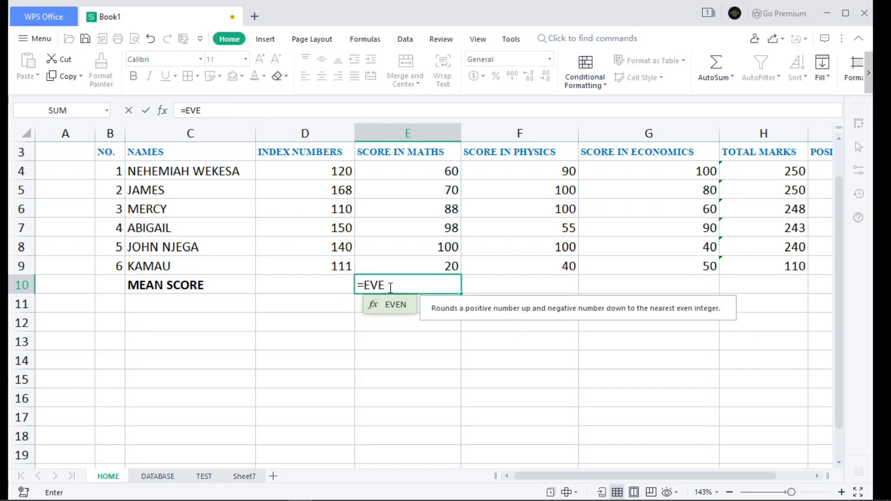
text(R)
key(BackSpace)
key(BackSpace)
key(BackSpace)
key(BackSpace)
text(AVER)
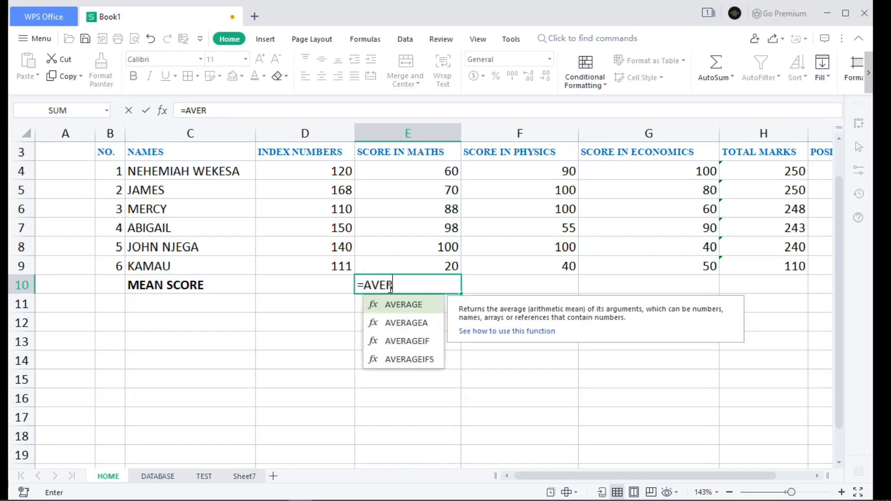
key(Tab)
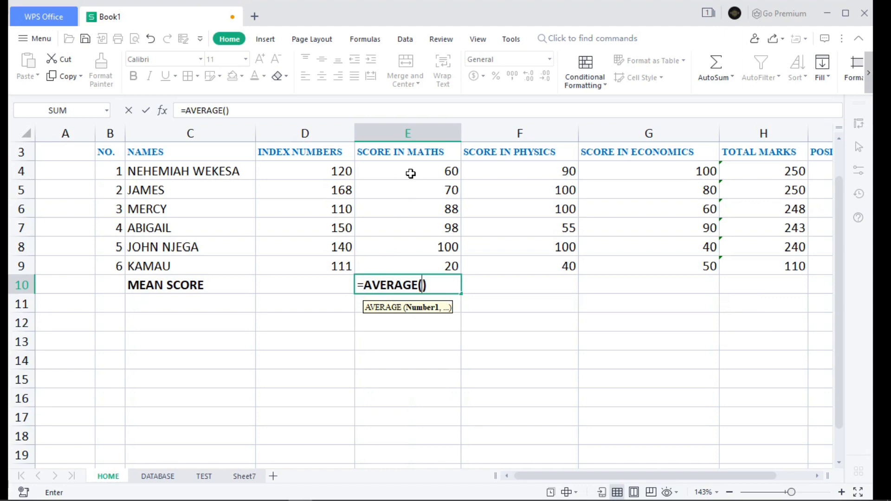
drag(408, 171, 407, 265)
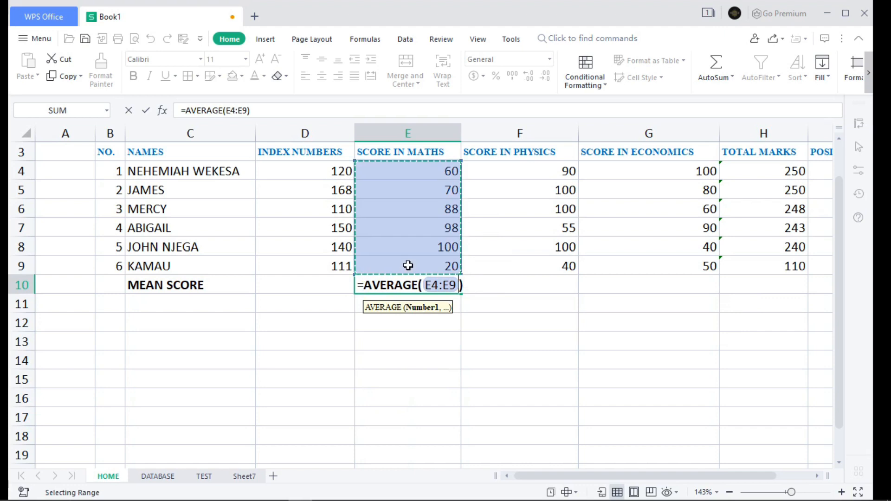
key(Return)
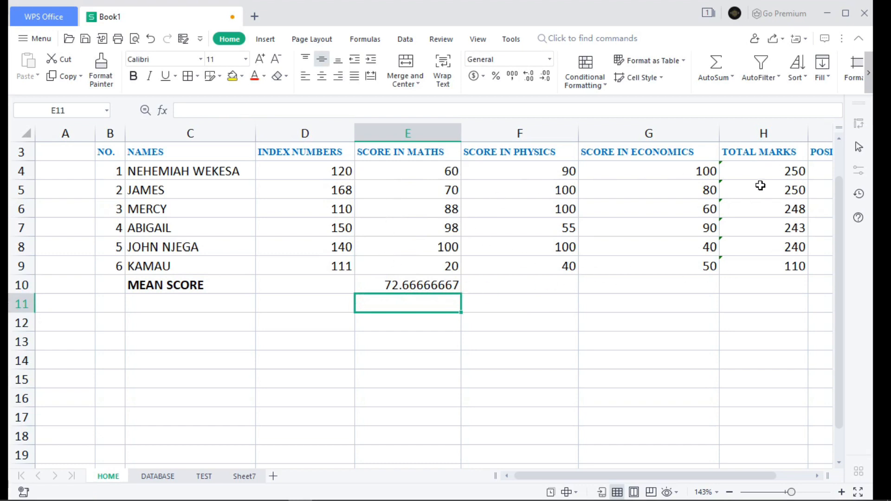
Step: Fill the mean score formula from E10 across to H10 for physics, economics and total marks
click(440, 284)
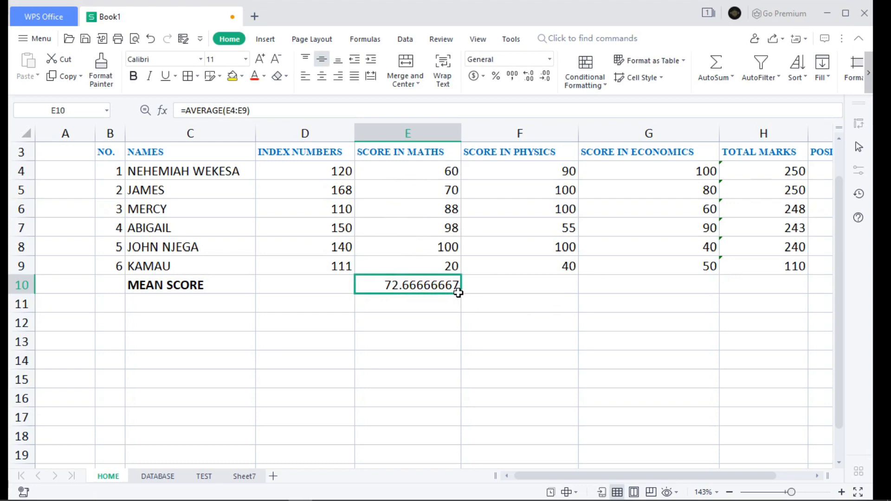
drag(460, 294, 767, 294)
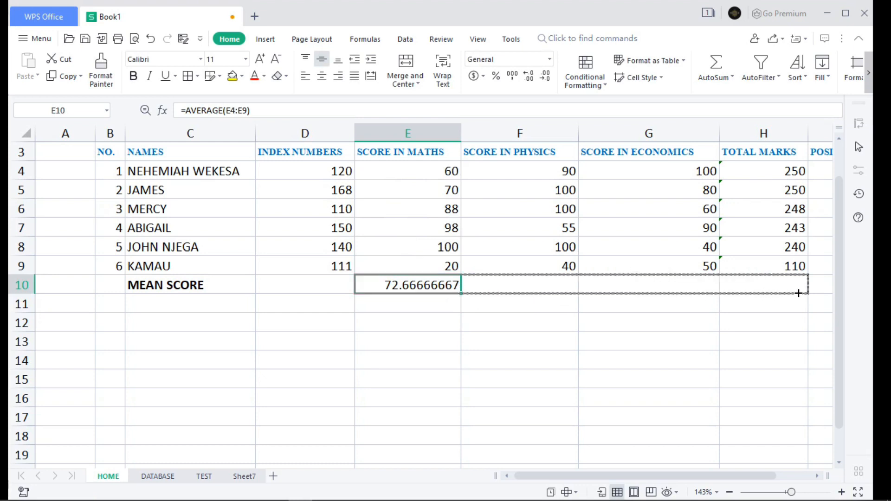
drag(798, 293, 799, 294)
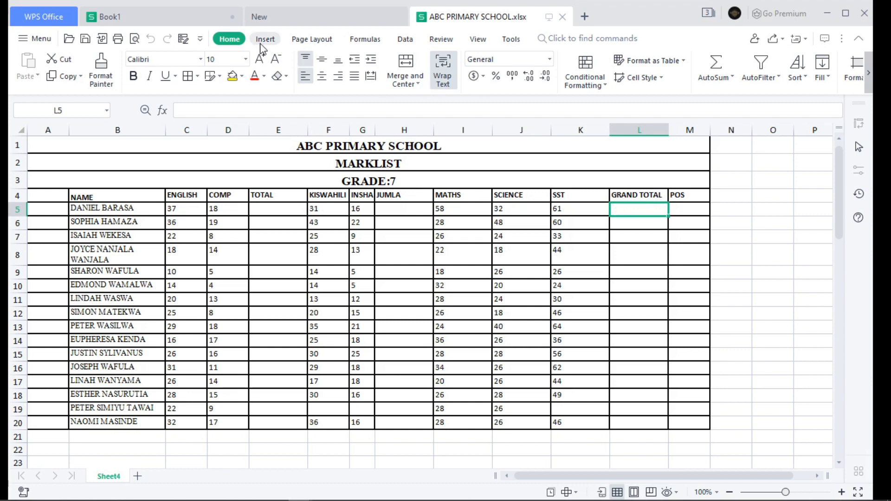
Step: Examine the AutoSum functions, the Insert Function dialog, and the Financial and All function lists in the ABC PRIMARY SCHOOL.xlsx workbook
click(365, 39)
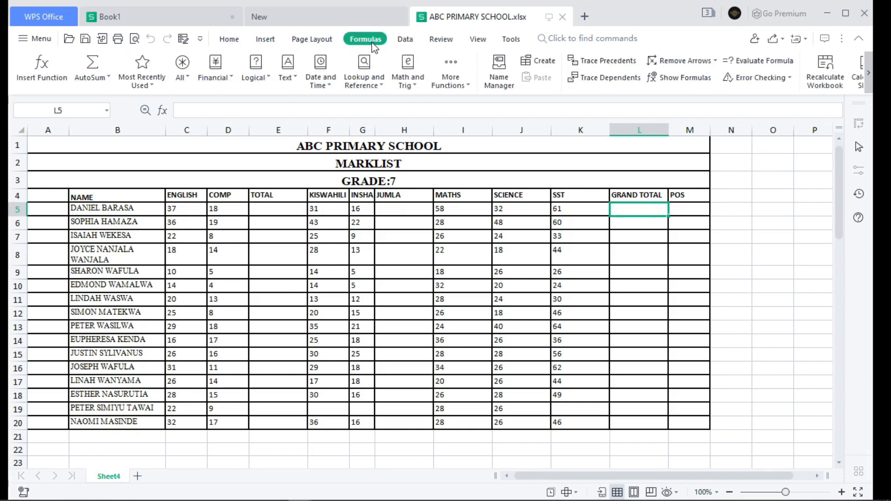
click(107, 80)
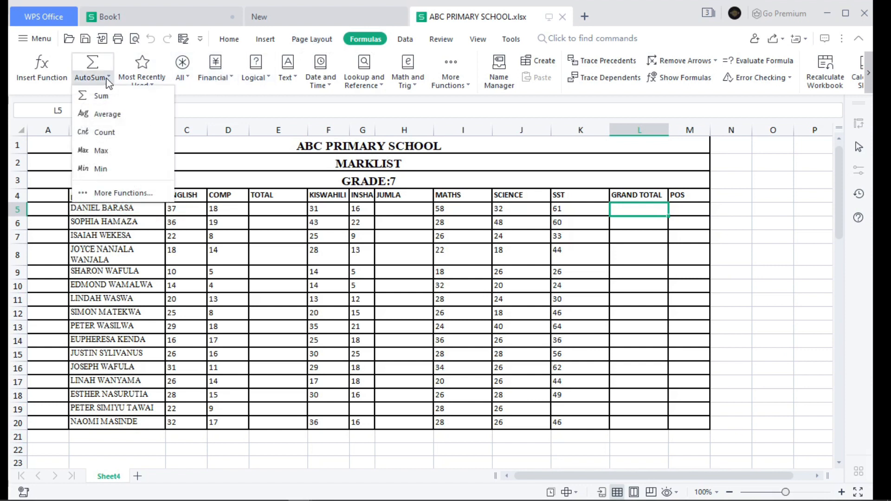
click(131, 192)
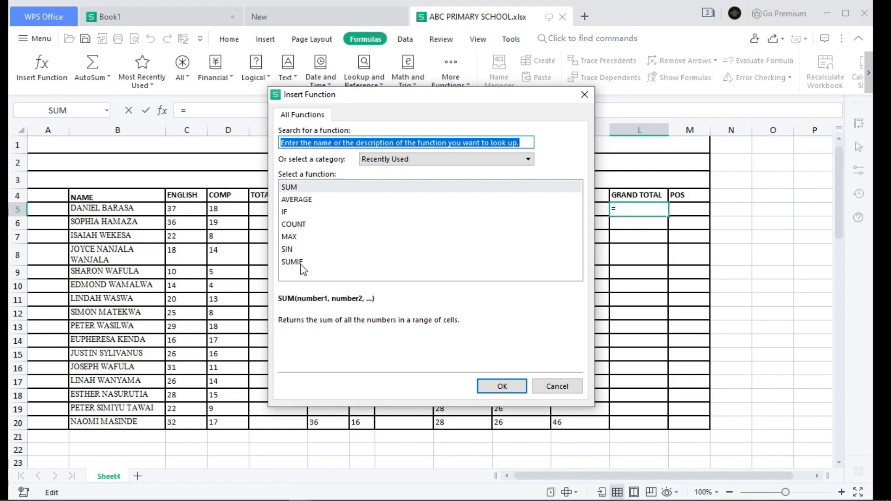
click(587, 95)
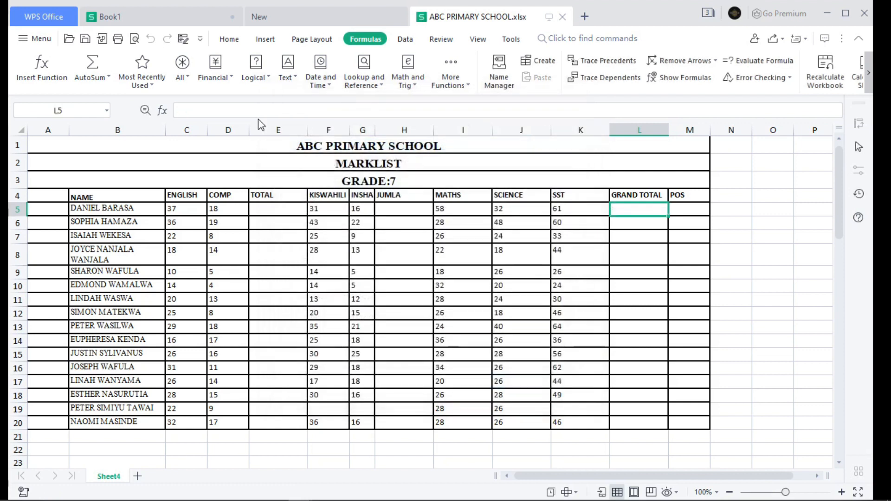
click(233, 79)
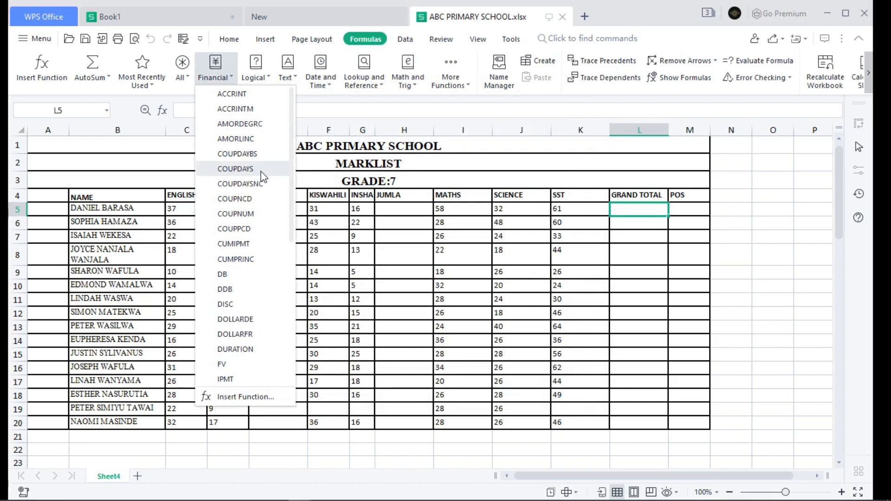
scroll(256, 176, down, 6)
scroll(223, 140, up, 5)
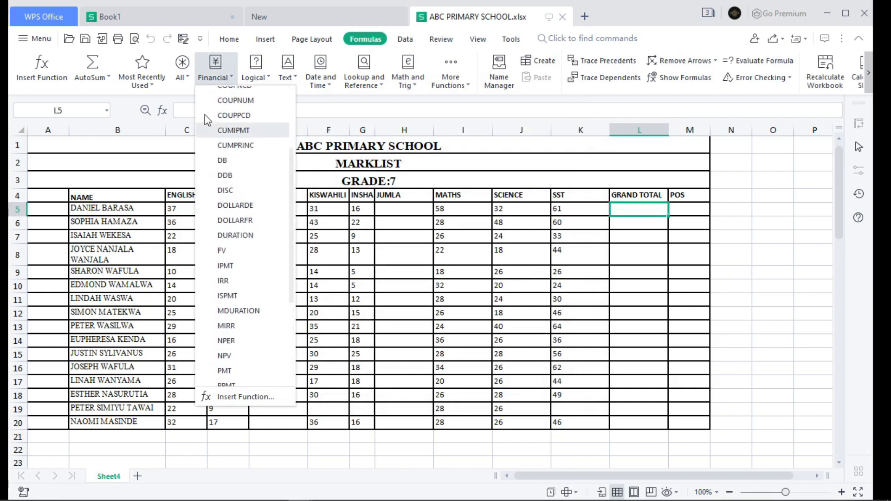
click(182, 74)
scroll(221, 160, down, 7)
scroll(223, 157, up, 7)
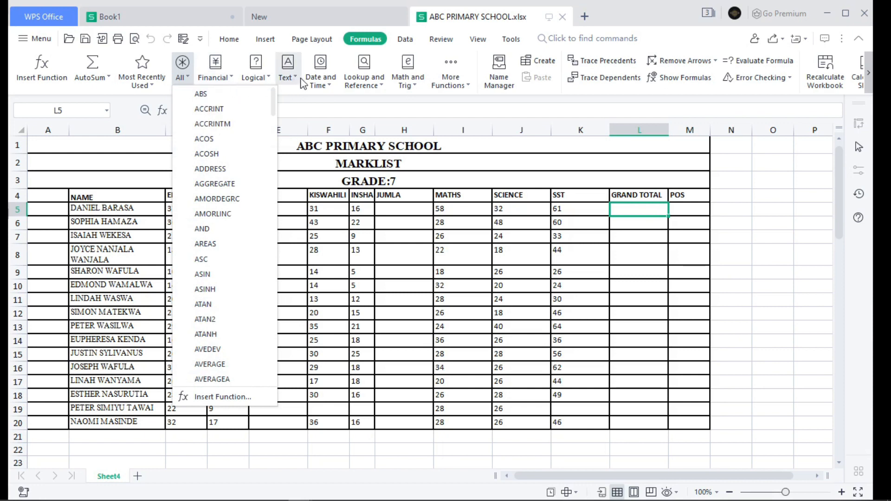
click(580, 113)
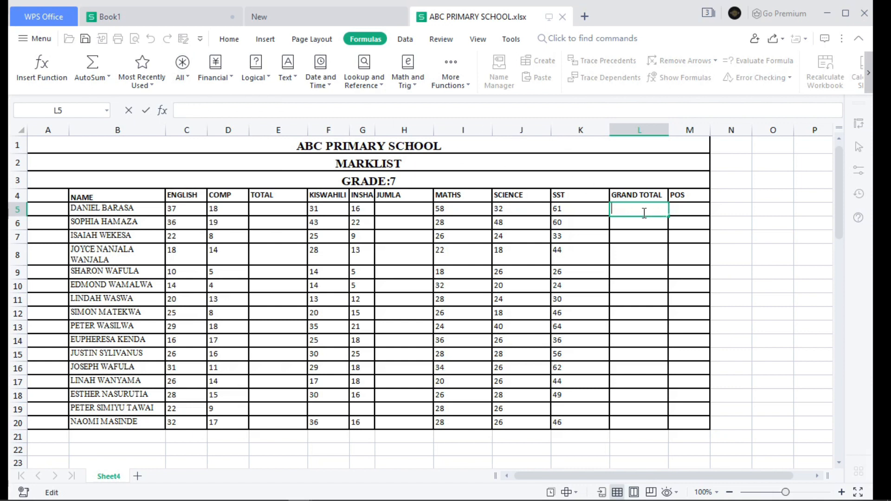
Step: Calculate the first student's grand total in L5 with =SUM(C5:K5) and fill the formula down to L20
text(=S)
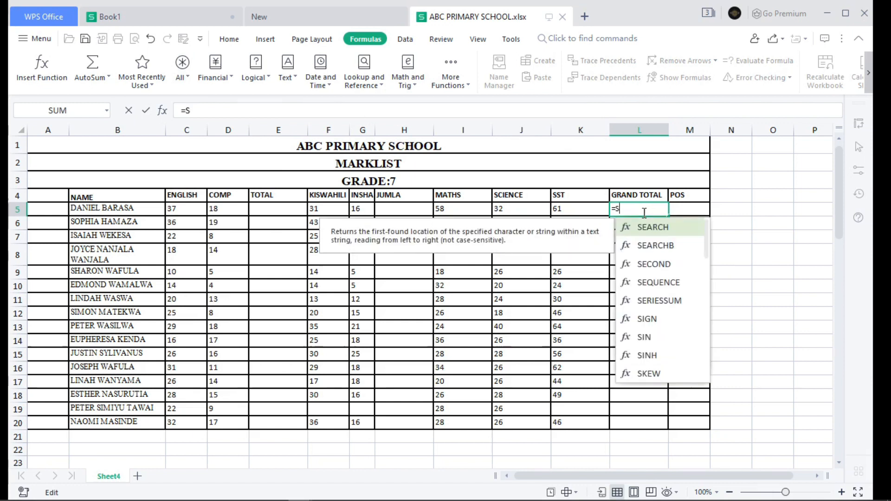
text(UM)
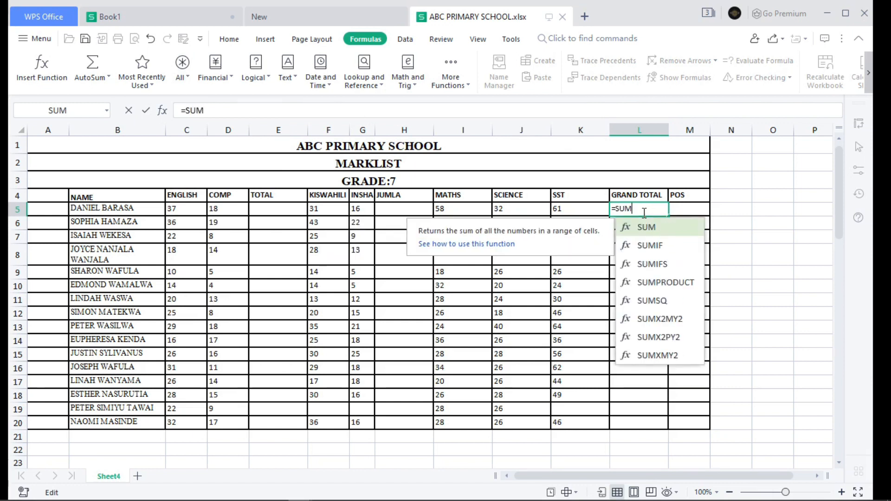
key(Tab)
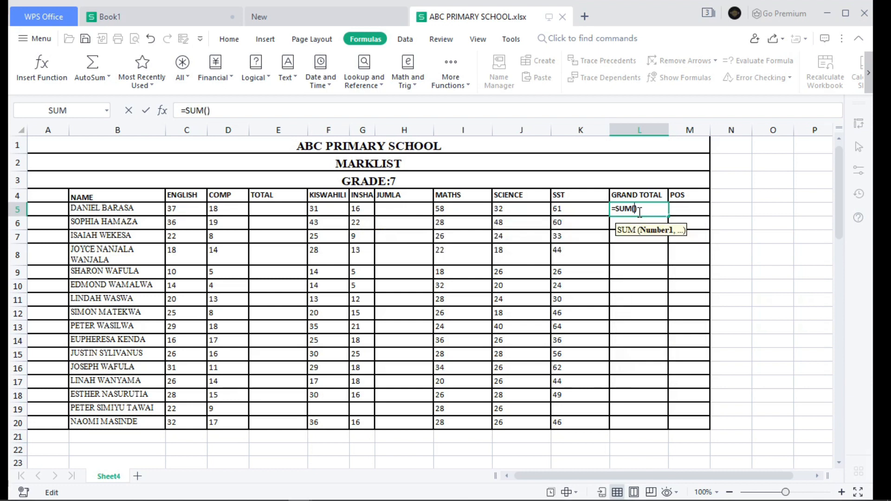
drag(172, 211, 567, 208)
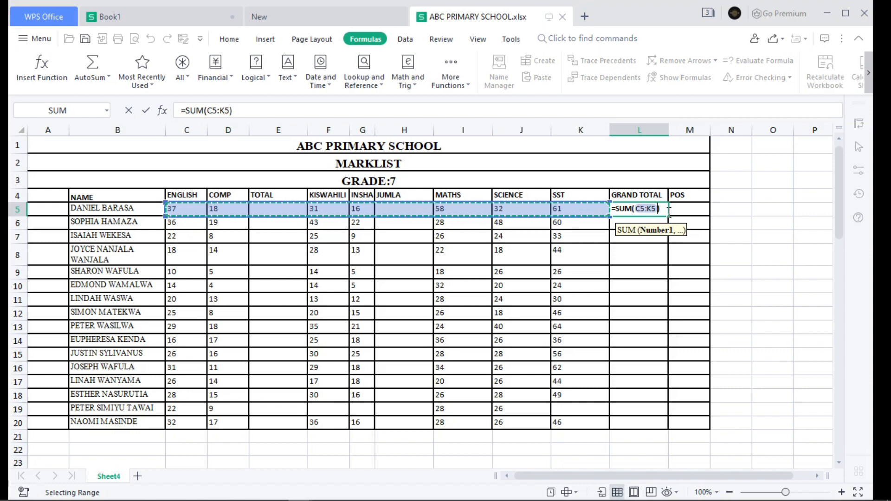
key(Return)
click(649, 212)
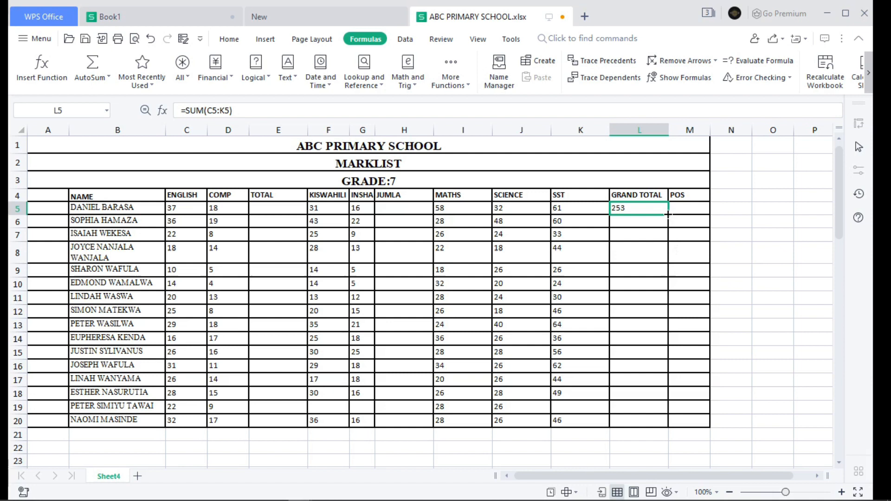
drag(668, 215, 660, 420)
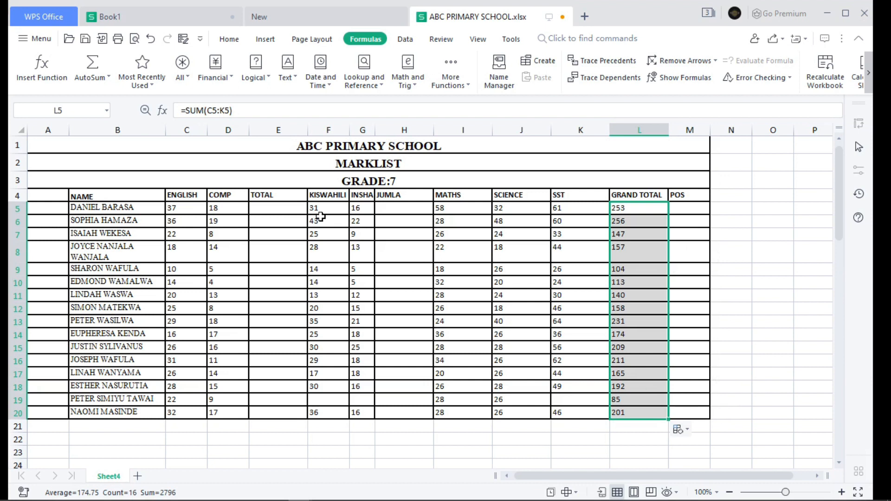
Step: Custom sort the marklist range B4:M20, with headers, by the values in GRAND TOTAL from Largest to Smallest
mouse_move(103, 194)
mouse_down()
mouse_move(232, 213)
mouse_move(559, 312)
mouse_move(676, 413)
mouse_up()
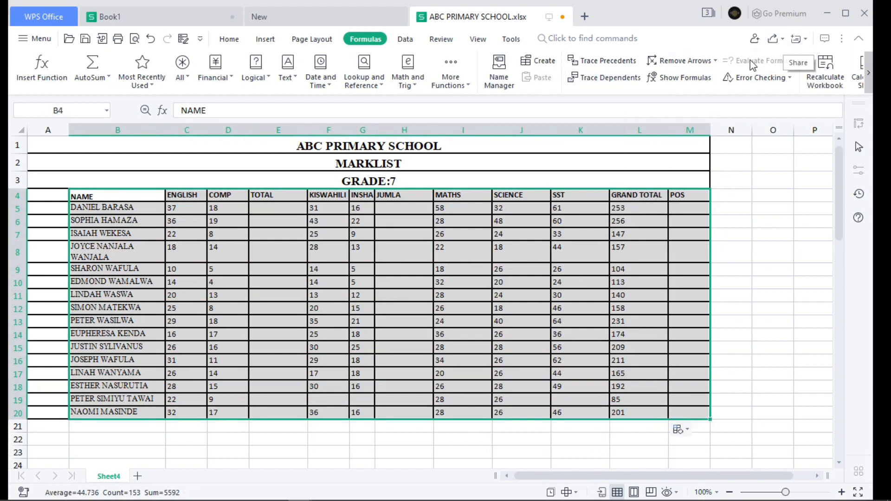
click(219, 41)
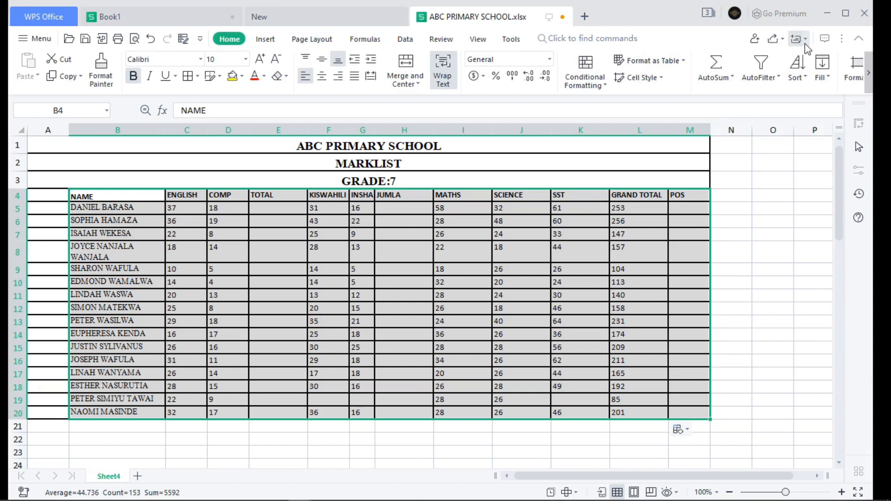
click(805, 78)
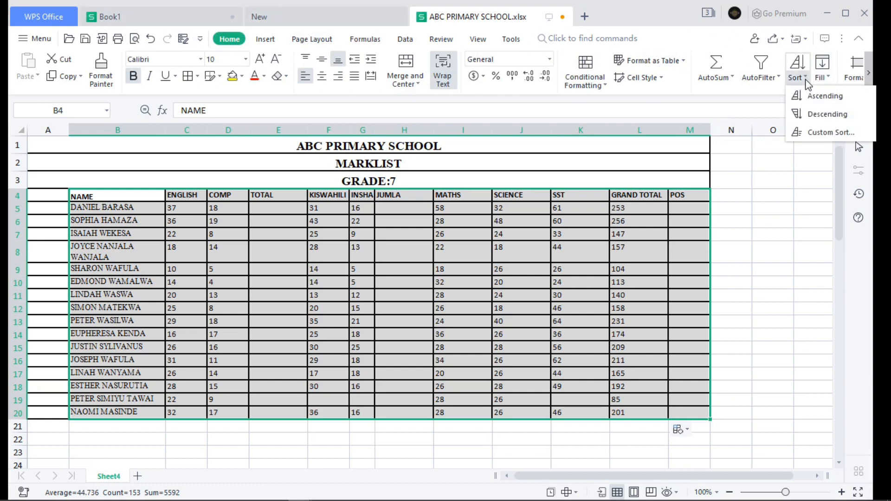
click(824, 133)
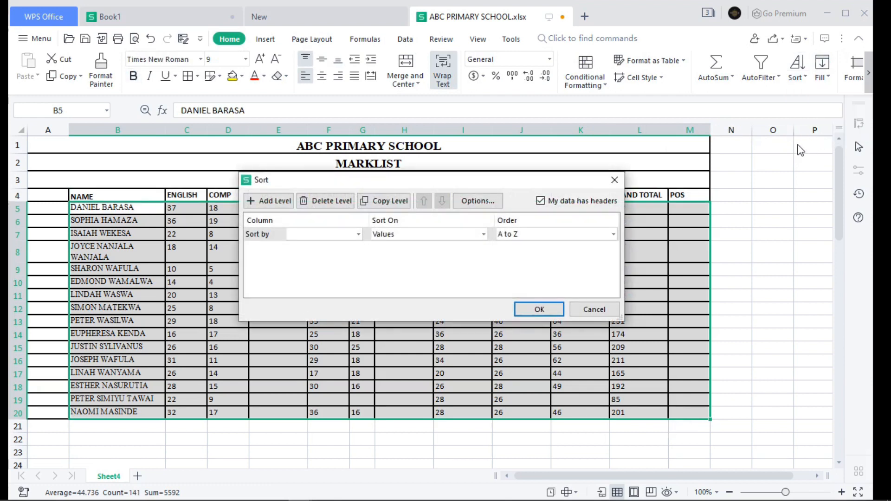
click(358, 234)
scroll(325, 265, down, 1)
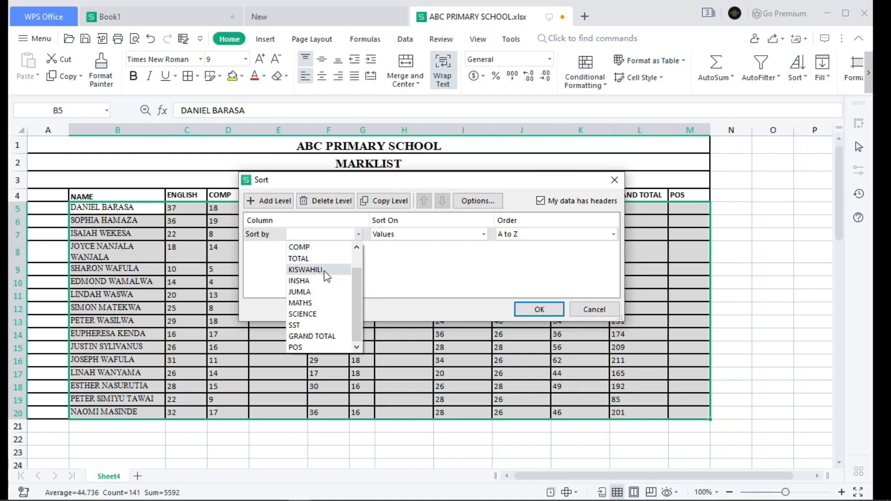
click(310, 339)
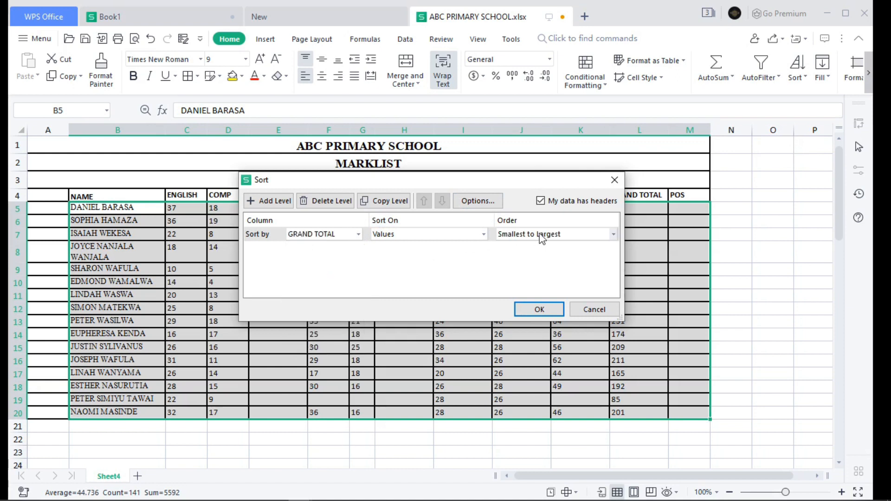
click(566, 235)
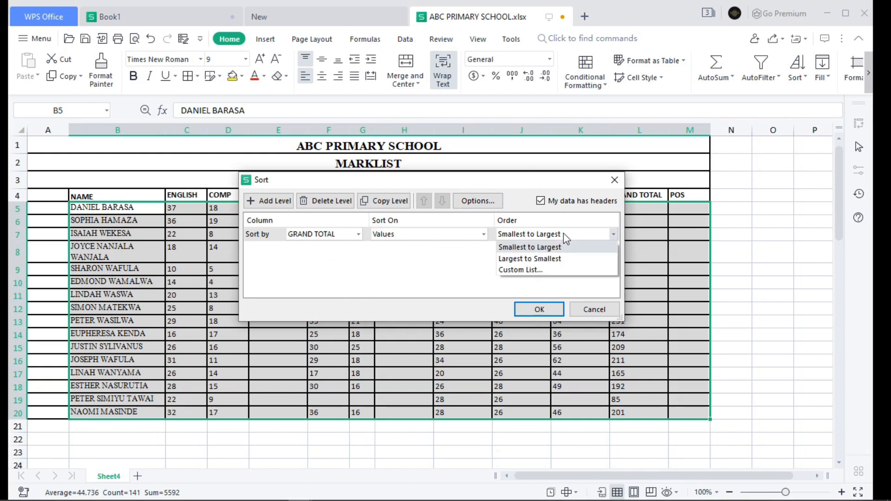
click(533, 260)
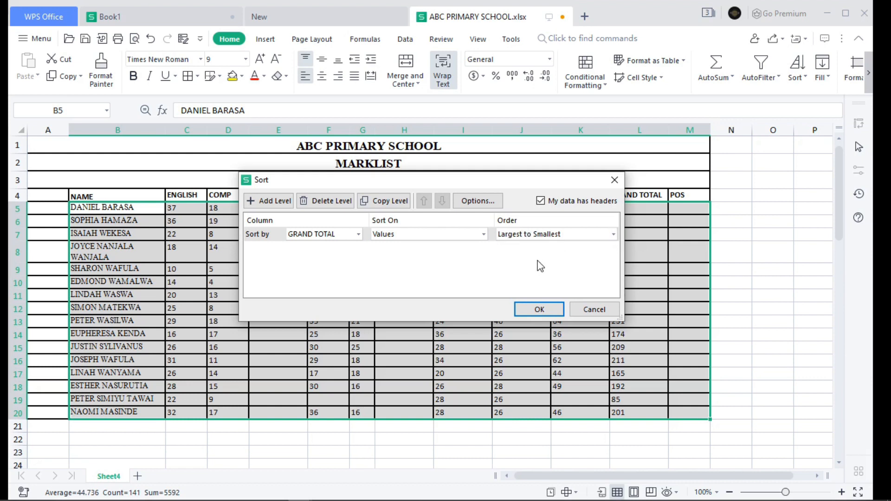
click(539, 309)
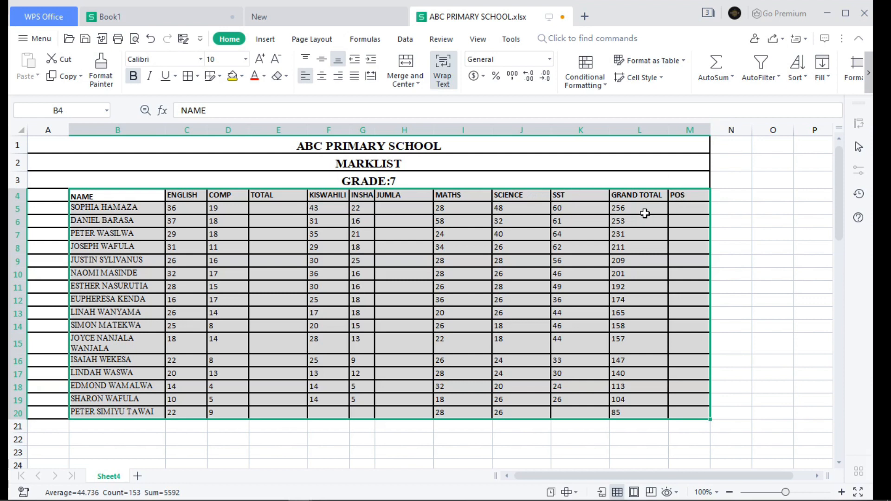
Step: Enter position 1 in M5 and fill the series down to M20 so the sorted students are numbered 1 to 16
click(688, 210)
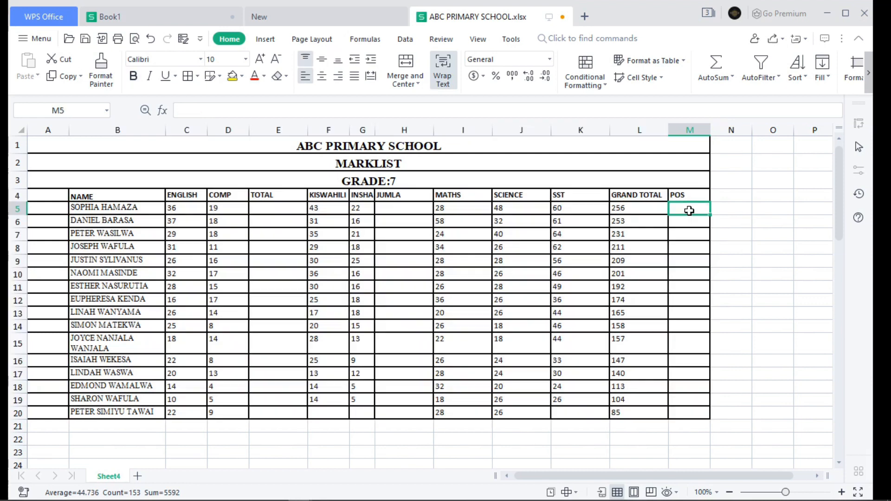
text(1)
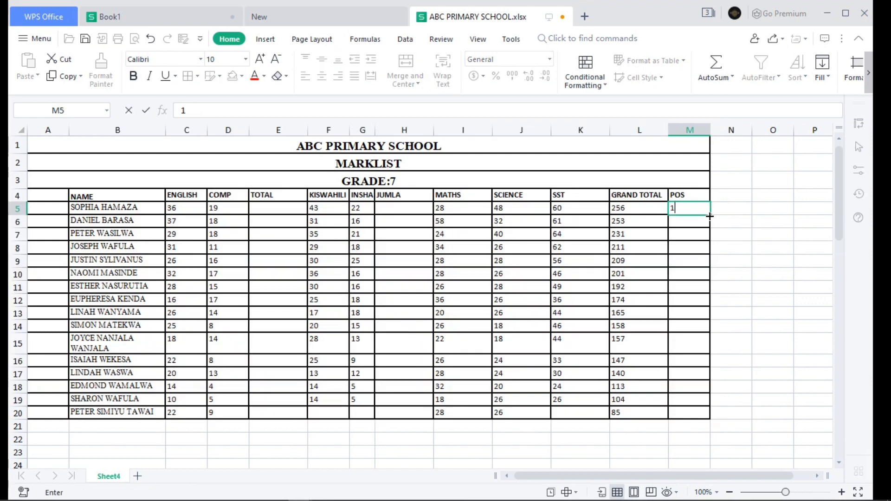
drag(709, 216, 705, 413)
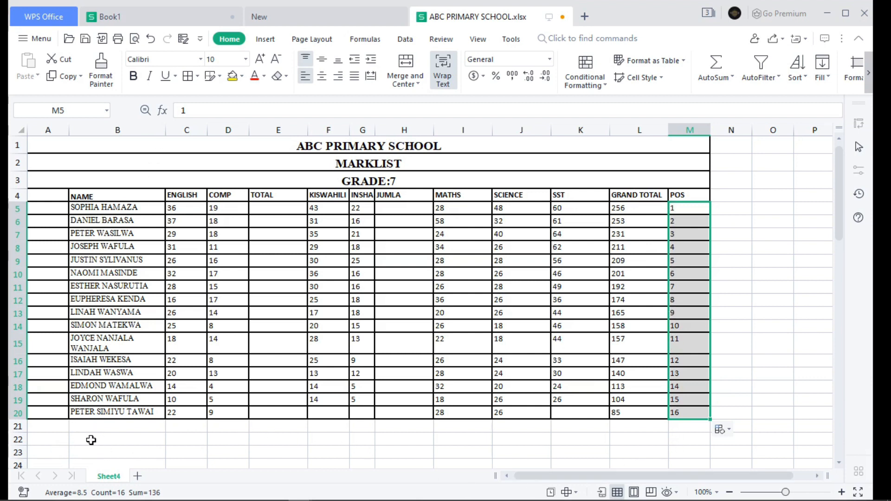
Step: Label cell B21 below the student names as MEANSCORE
click(87, 426)
text(MEANSCORE)
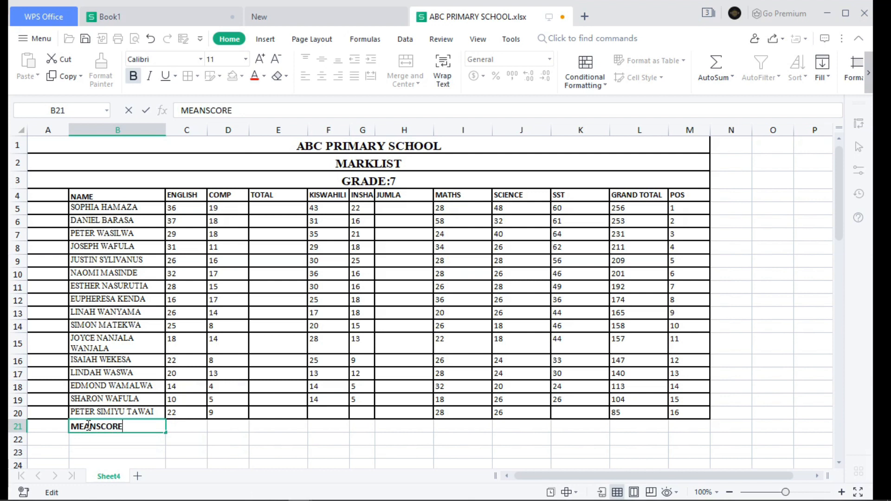
Step: Calculate the English mean score in C21 with =AVERAGE(C5:C20) and fill the formula across to L21
click(186, 427)
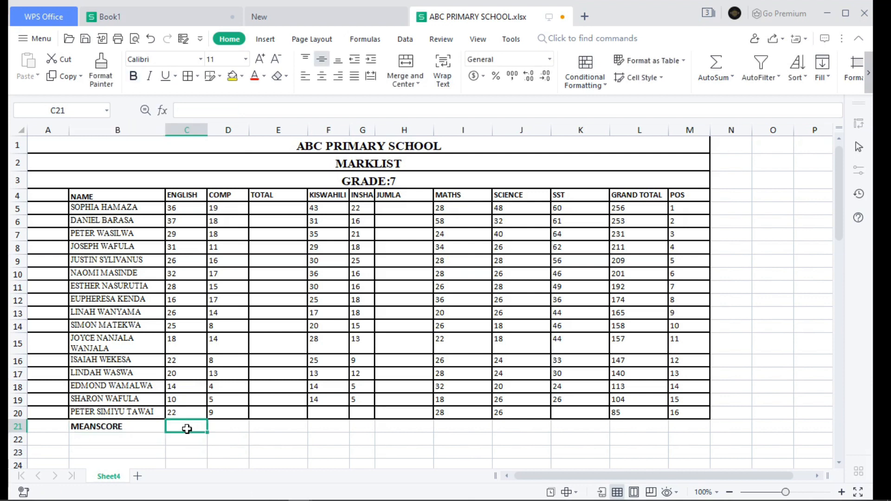
text(=)
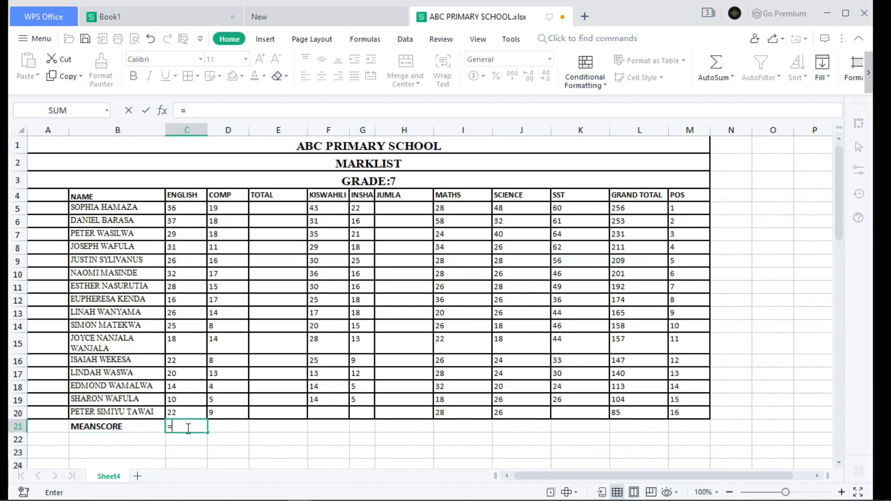
text(AVER)
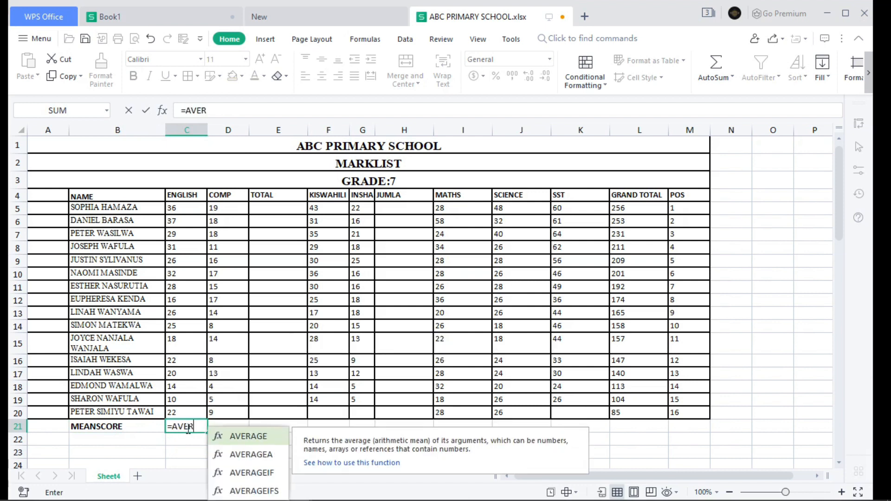
key(Tab)
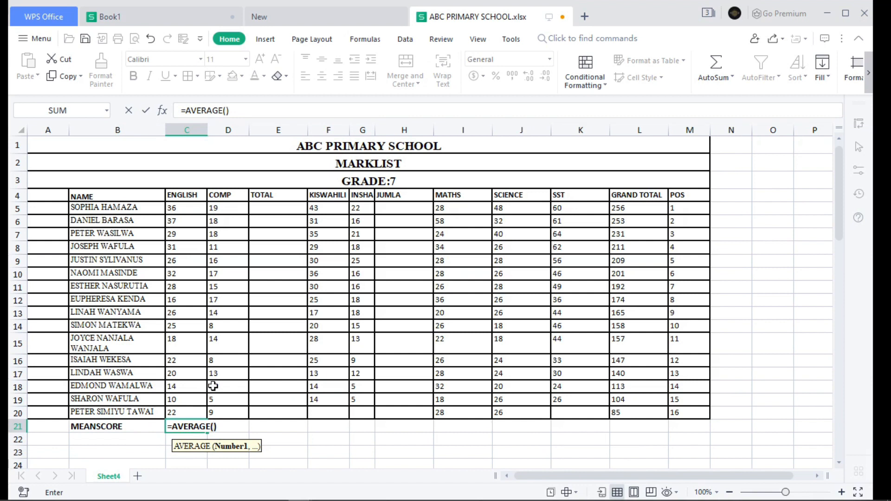
drag(185, 209, 166, 413)
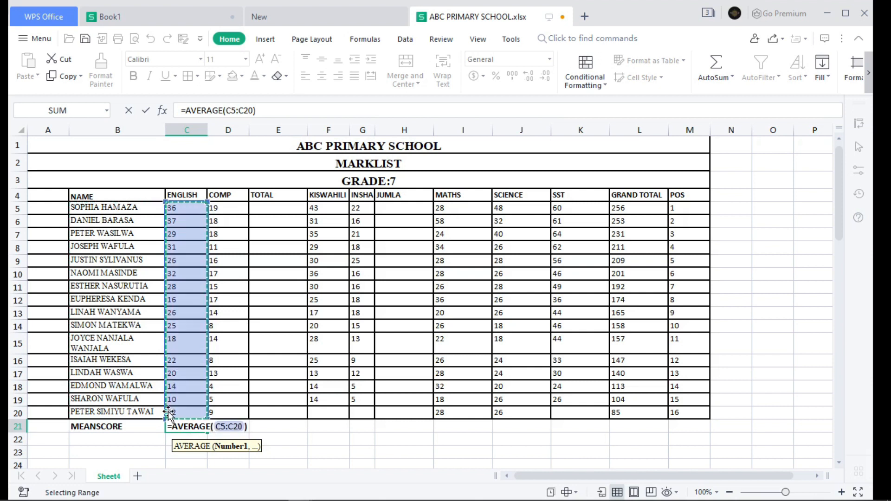
key(Return)
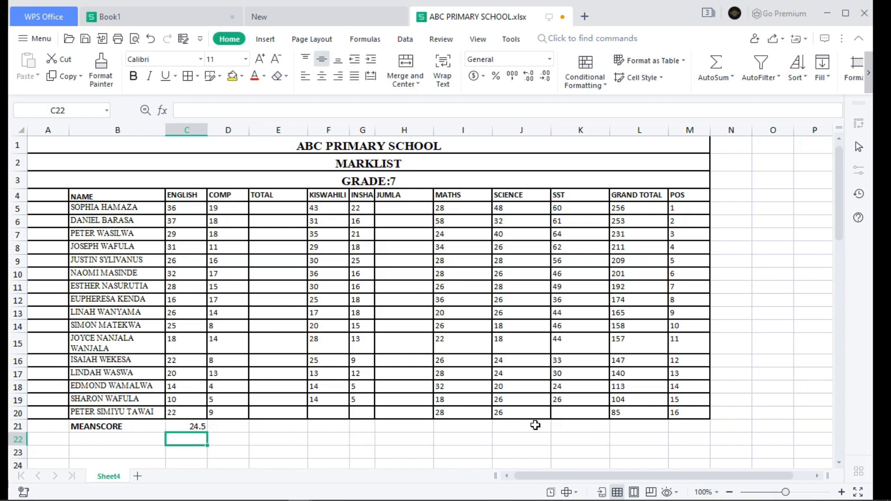
click(190, 428)
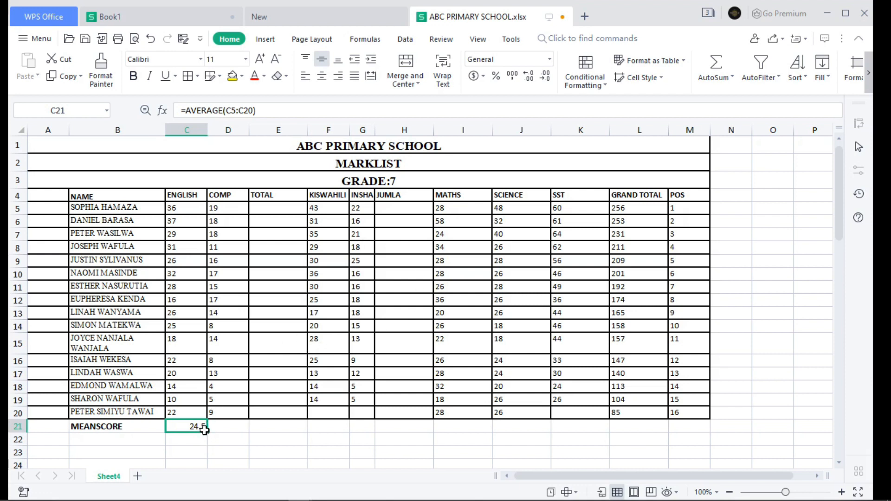
drag(229, 432, 662, 427)
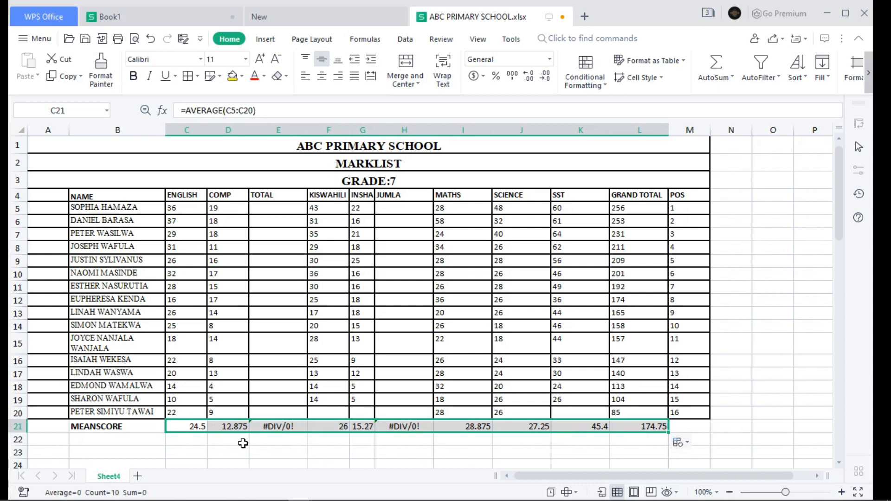
Step: Clear the mean score formula from E21 under the empty TOTAL column
double_click(285, 426)
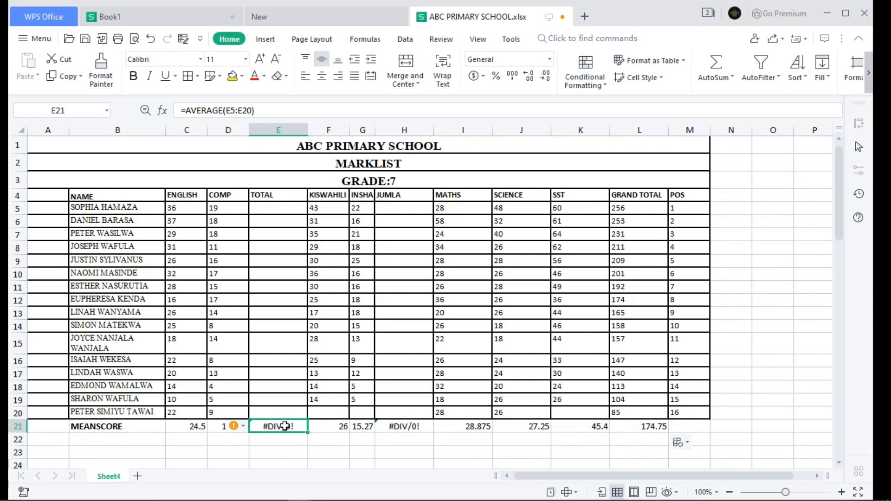
key(Delete)
key(Delete)
key(Delete)
key(Delete)
key(Delete)
key(Delete)
key(Delete)
key(Delete)
key(Delete)
key(Delete)
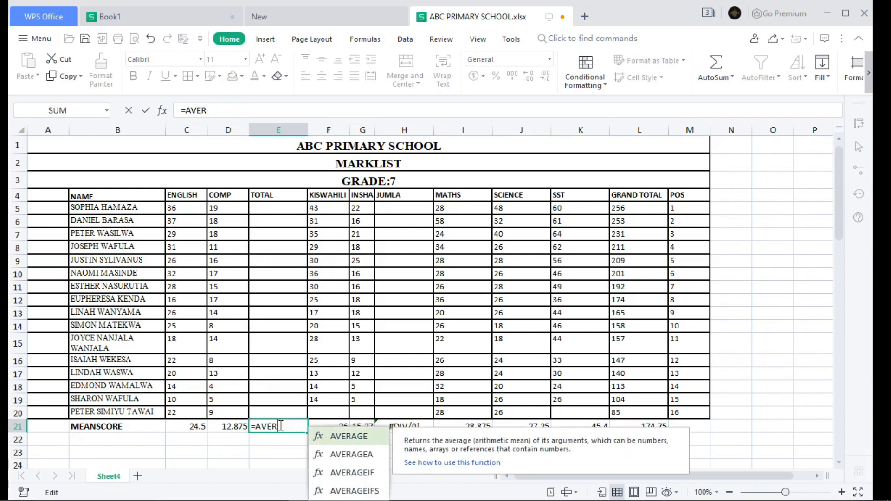
key(BackSpace)
key(BackSpace)
key(BackSpace)
key(BackSpace)
key(BackSpace)
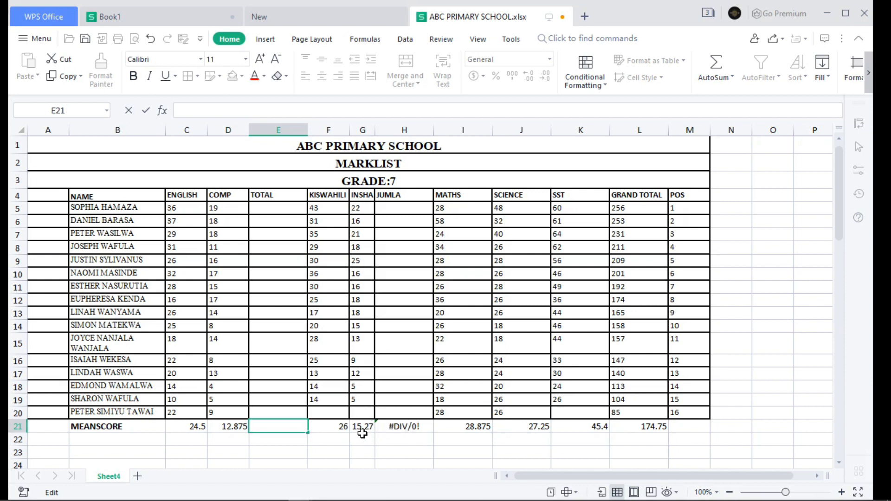
Step: Clear the mean score formula from H21 under the empty JUMLA column
click(415, 425)
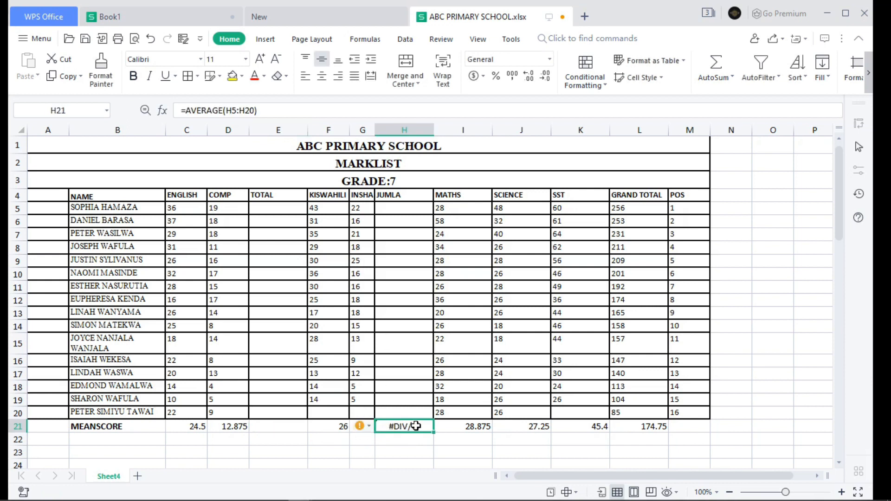
double_click(415, 426)
key(BackSpace)
key(Delete)
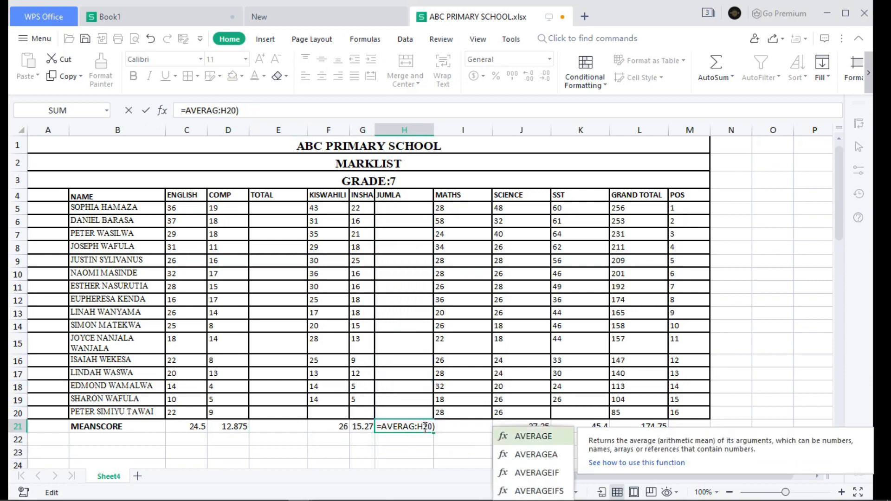
key(Delete)
key(BackSpace)
key(BackSpace)
key(BackSpace)
key(BackSpace)
key(BackSpace)
key(BackSpace)
key(BackSpace)
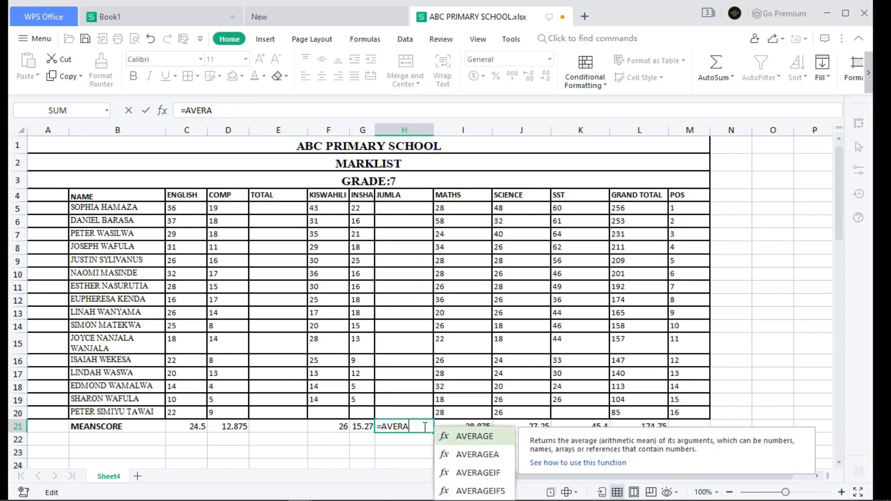